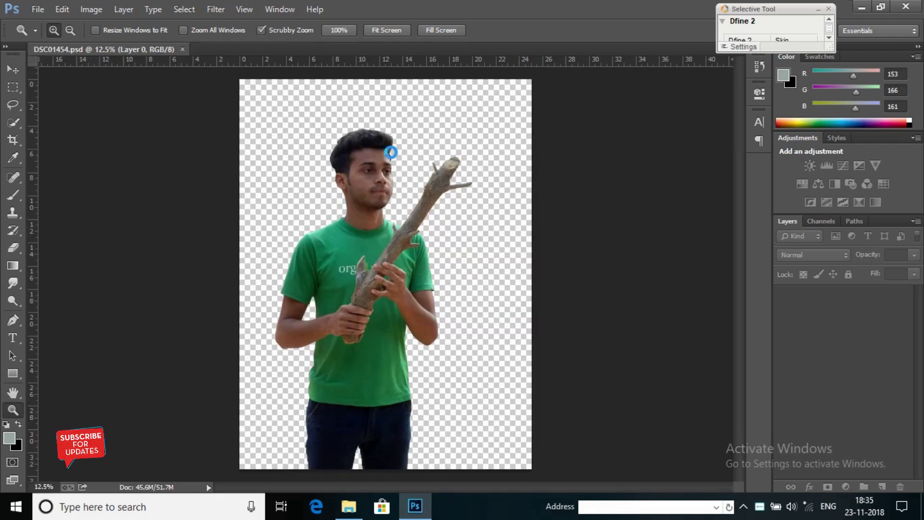
right_click(376, 185)
left_click(430, 276)
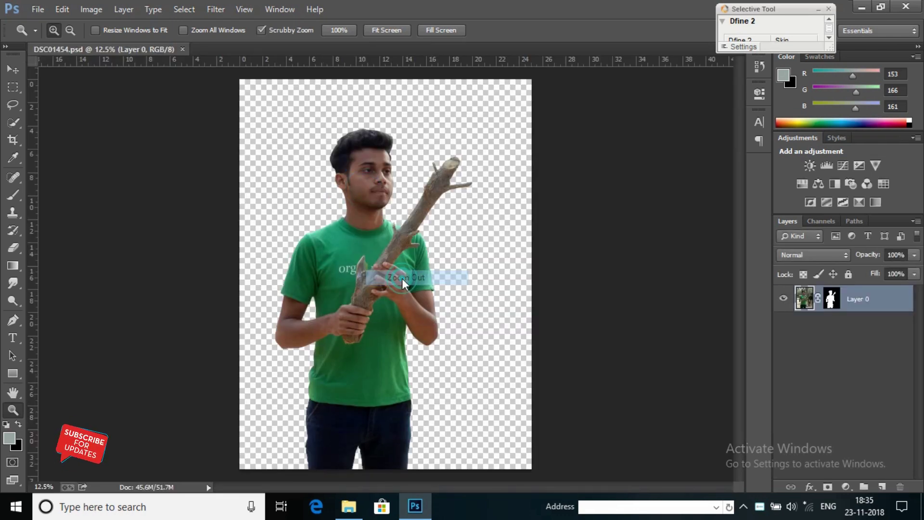
left_click(374, 222)
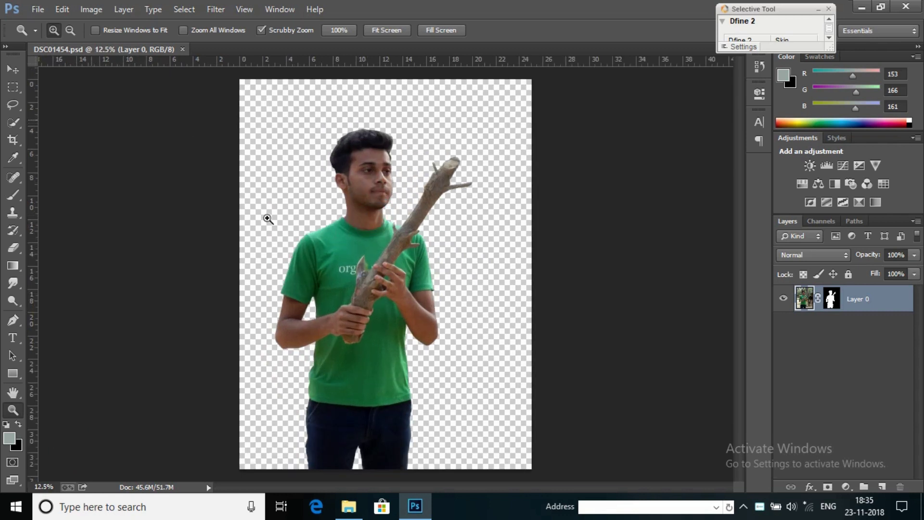
Place the BG image from New folder into the document and stretch its width to 69.59% so it covers the canvas
left_click(349, 505)
left_click(351, 238)
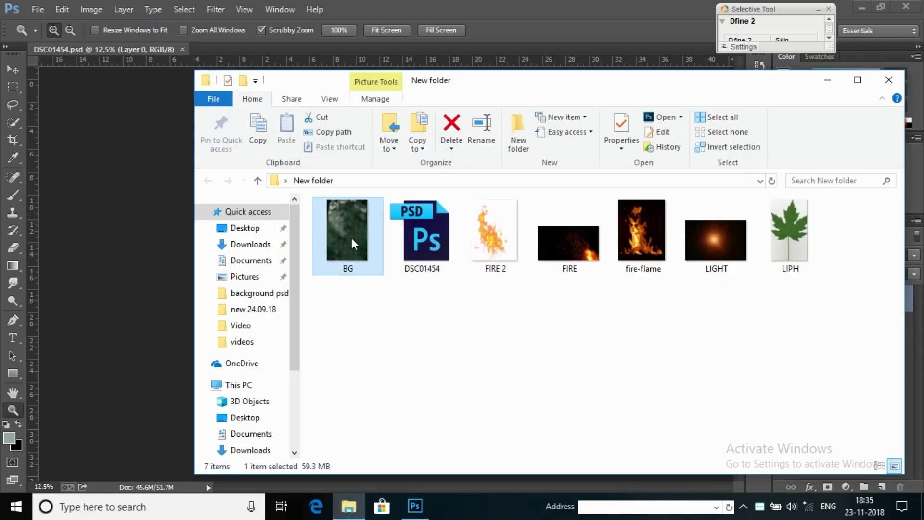
left_click(127, 258)
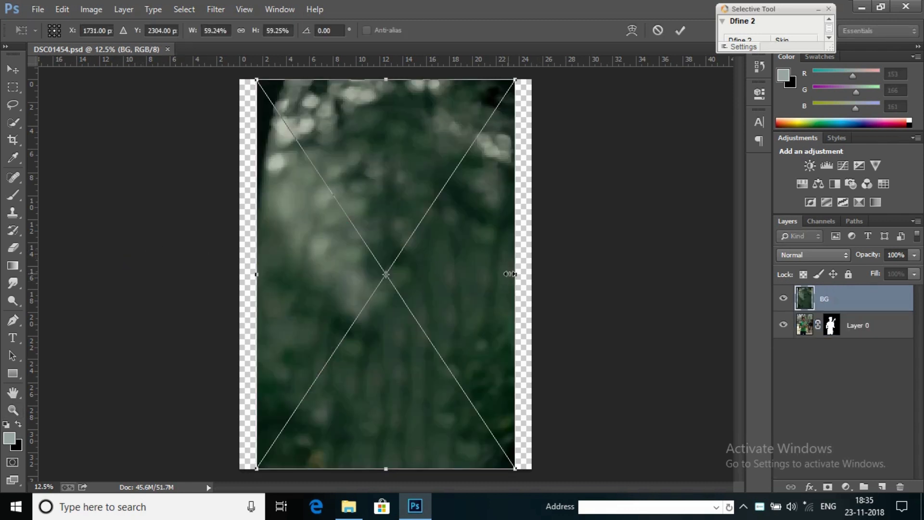
left_click_drag(510, 274, 531, 276)
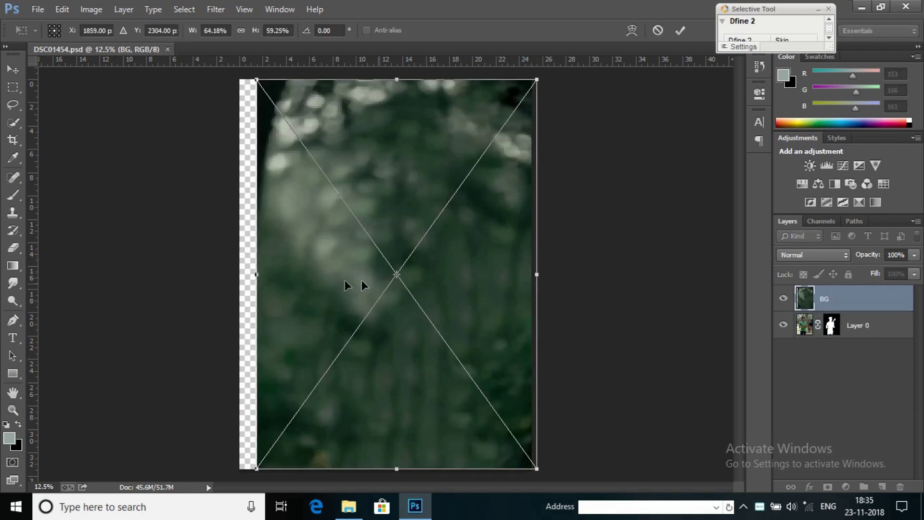
left_click_drag(256, 274, 233, 274)
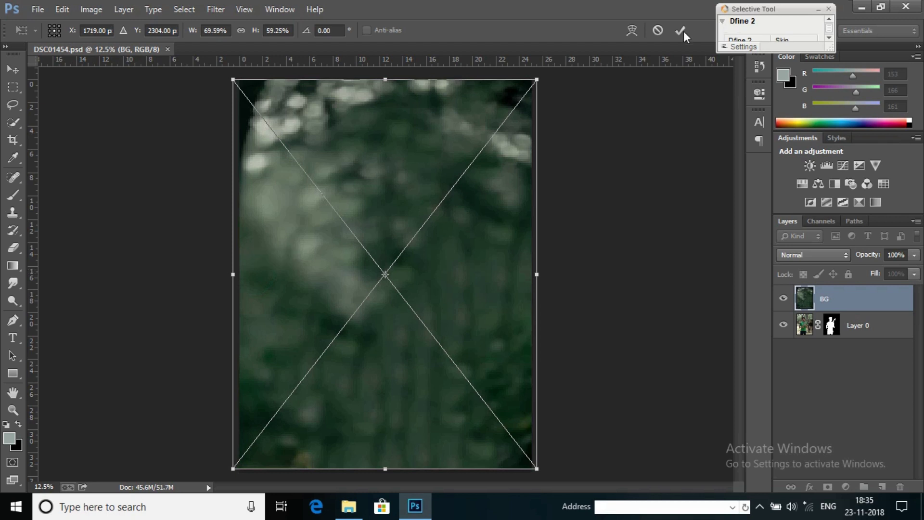
left_click(681, 31)
Move the BG layer beneath the cut-out man on Layer 0 and rasterize it
key("z")
left_click_drag(845, 299, 841, 327)
right_click(839, 326)
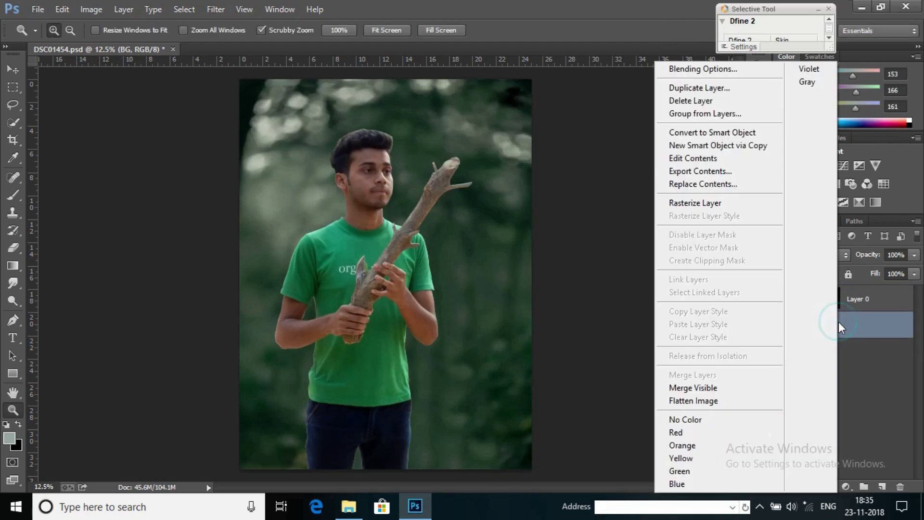
left_click(696, 199)
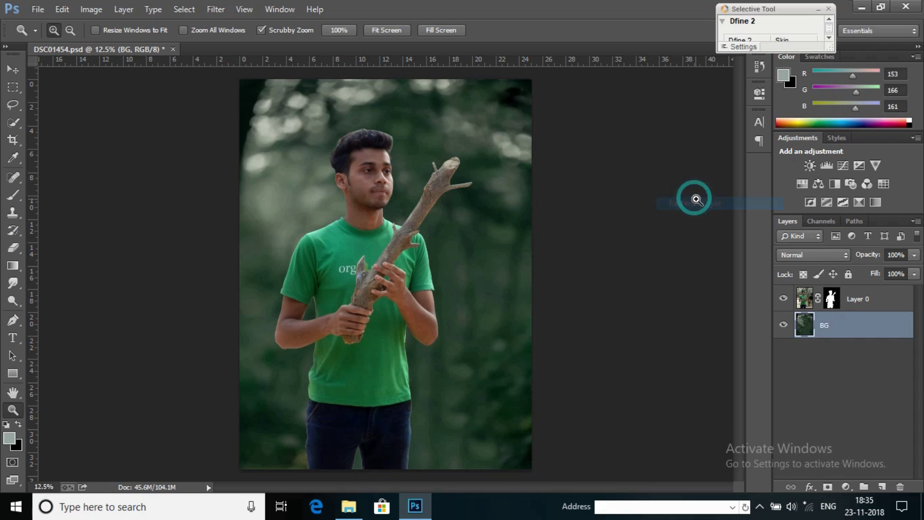
Scale the man on Layer 0 down to about 95% and shift him slightly toward the canvas's left edge
left_click(866, 299)
key("ctrl+t")
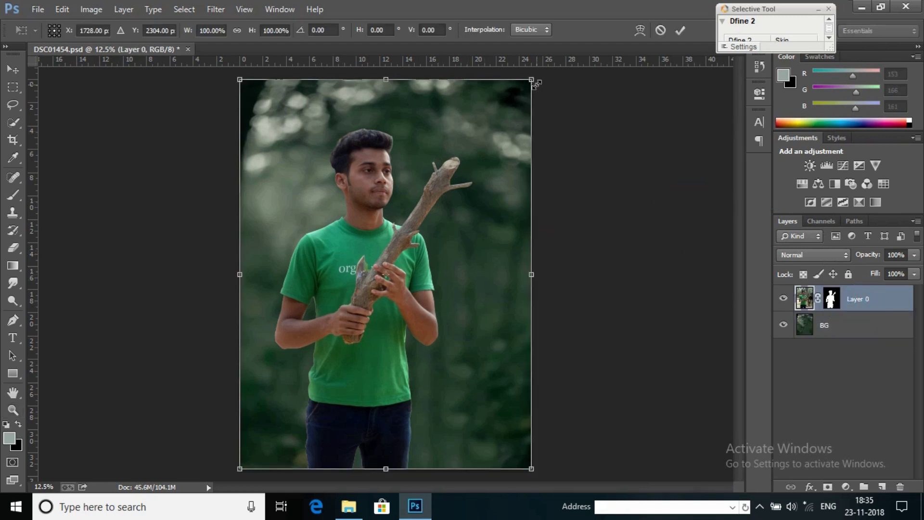
left_click_drag(533, 79, 517, 98)
left_click(680, 31)
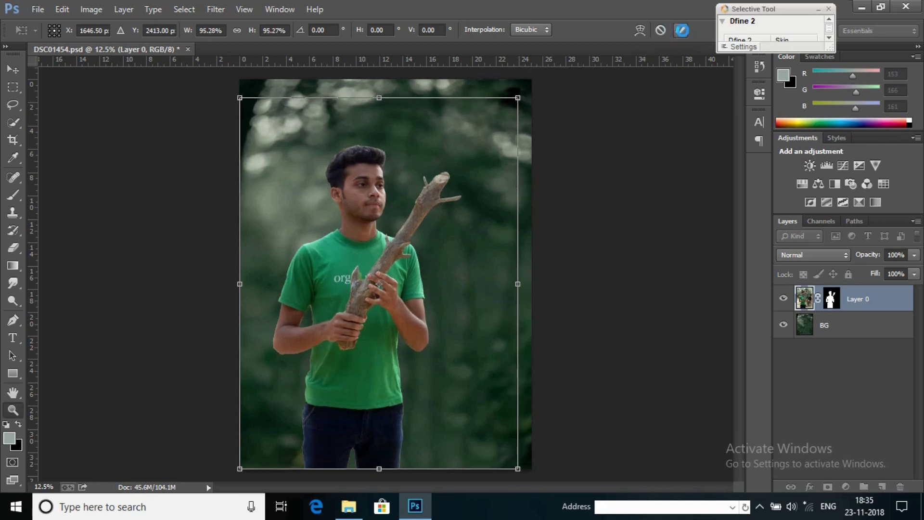
left_click(14, 70)
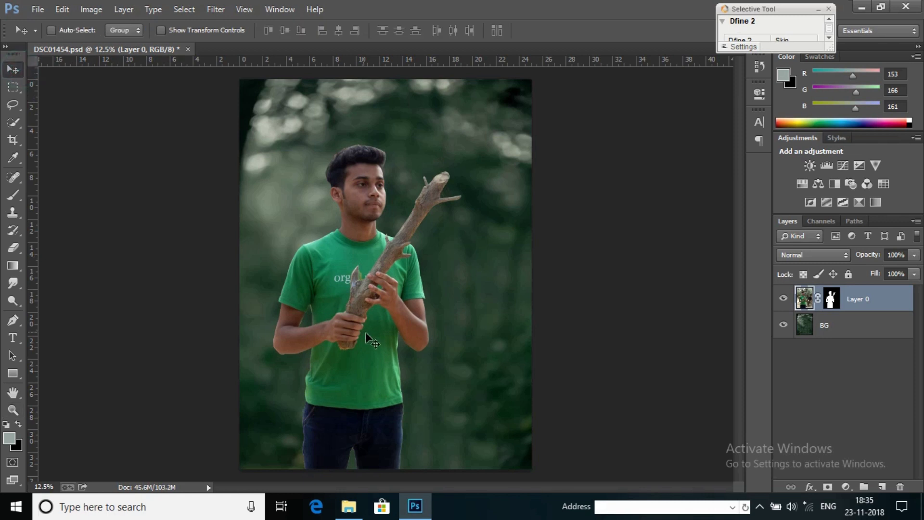
left_click_drag(365, 331, 351, 332)
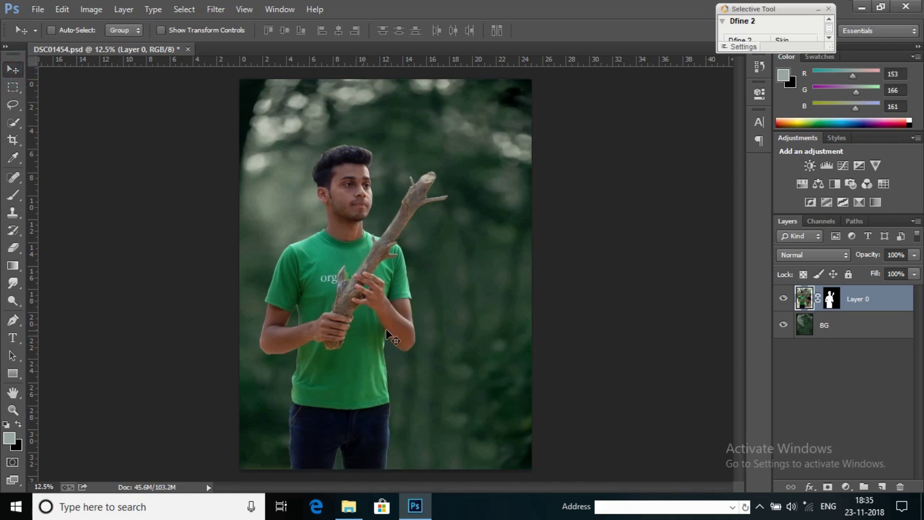
Apply Layer 0's layer mask permanently
left_click(831, 300)
right_click(832, 303)
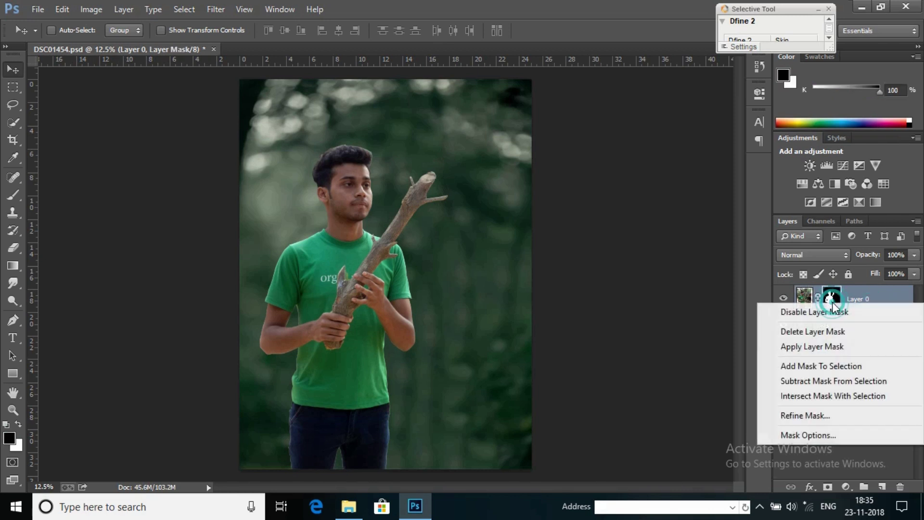
left_click(829, 348)
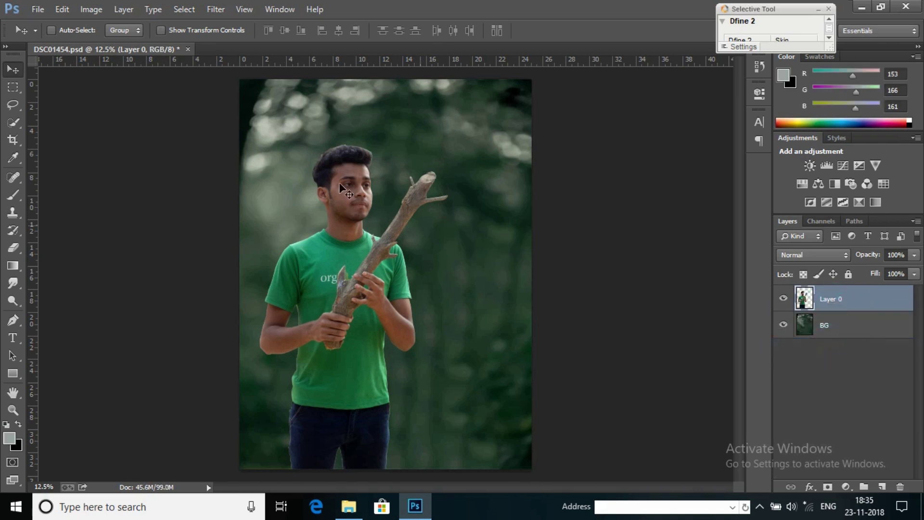
Apply a Selective Color adjustment to Layer 0 with Reds set to Yellow -12% and Black -14%
left_click(91, 9)
mouse_move(103, 43)
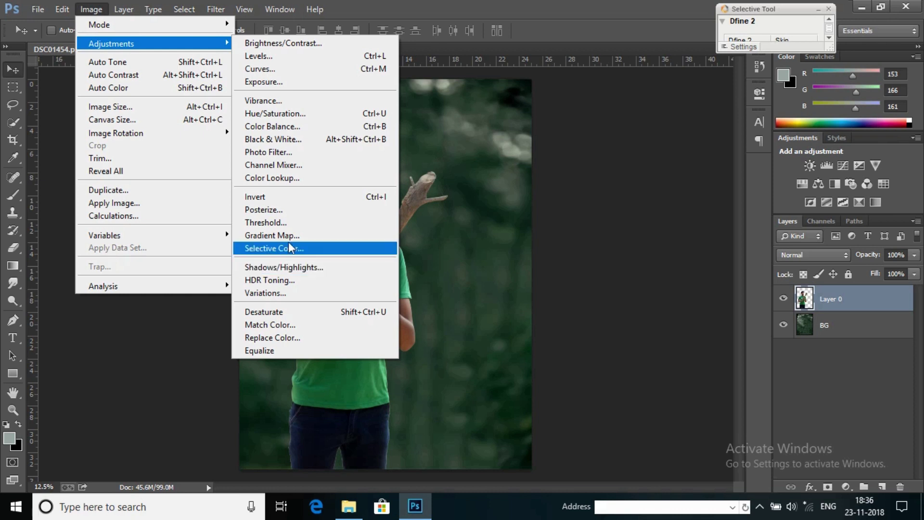
left_click(335, 250)
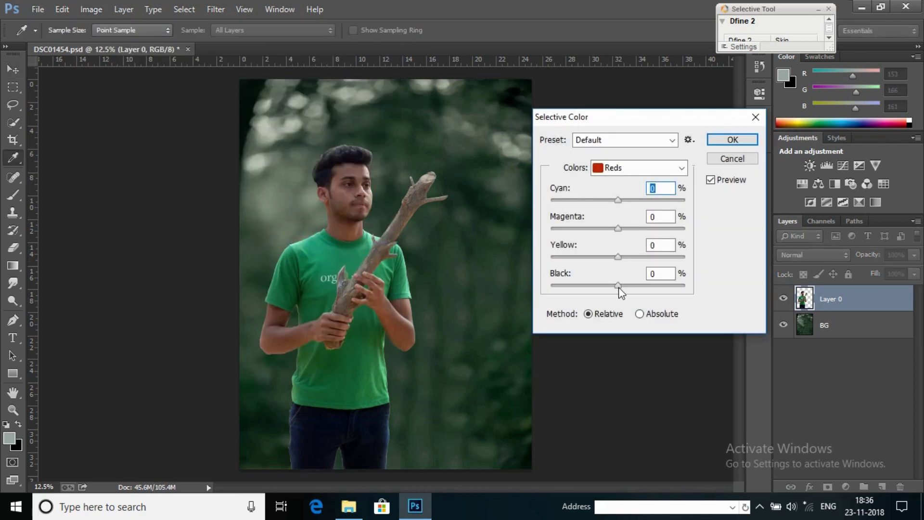
left_click_drag(619, 287, 608, 285)
left_click_drag(613, 253, 611, 254)
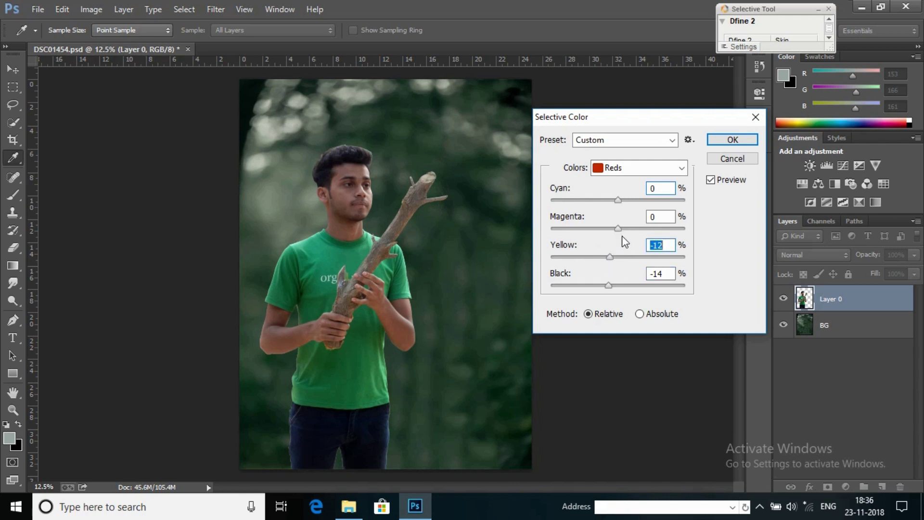
left_click(727, 140)
key("v")
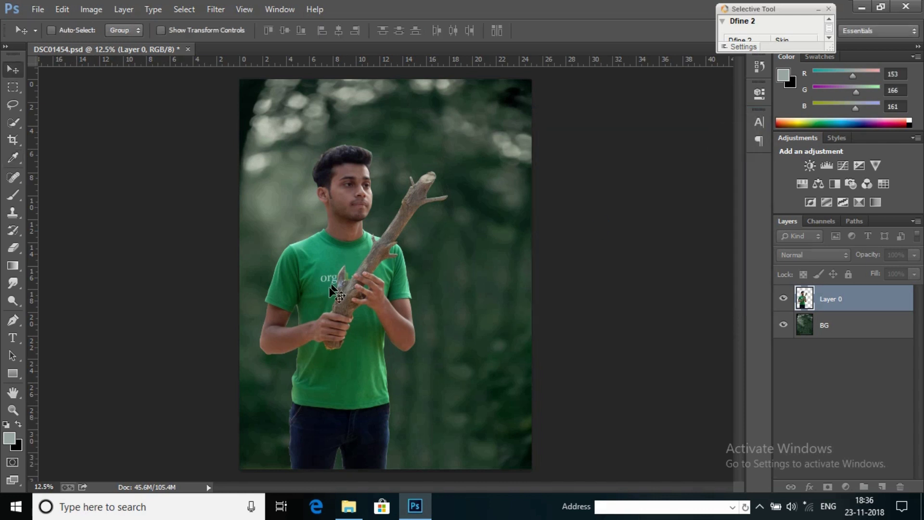
left_click(13, 410)
left_click(309, 216)
left_click(296, 190)
right_click(385, 189)
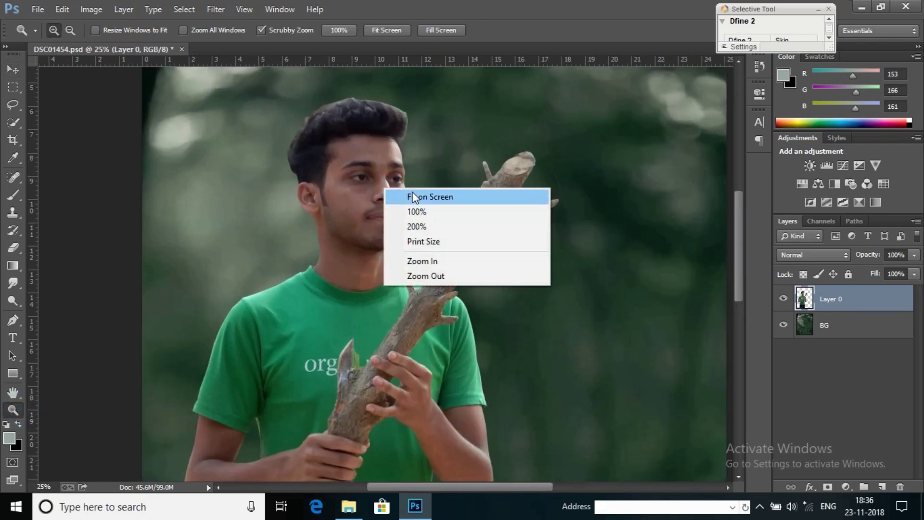
left_click(423, 196)
Apply the Camera Raw Filter to the BG layer with raised Clarity and slightly lowered Blacks
left_click(838, 332)
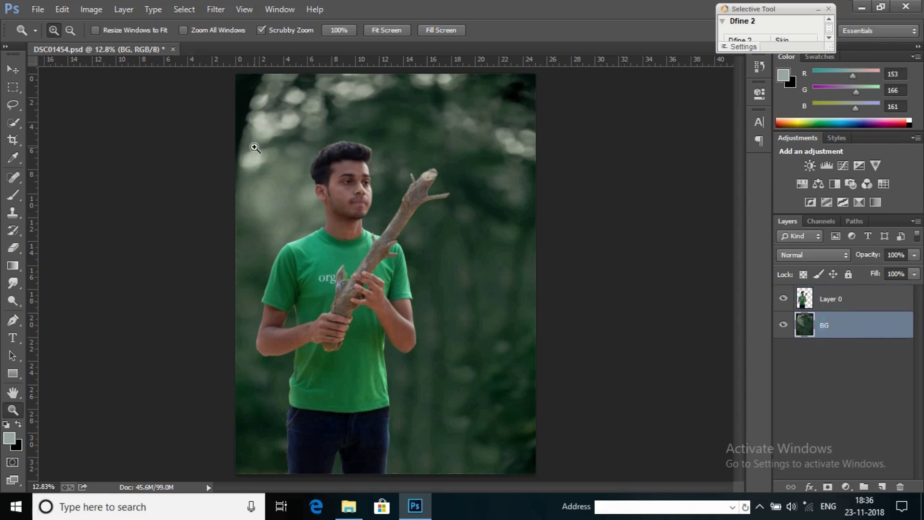
left_click(215, 10)
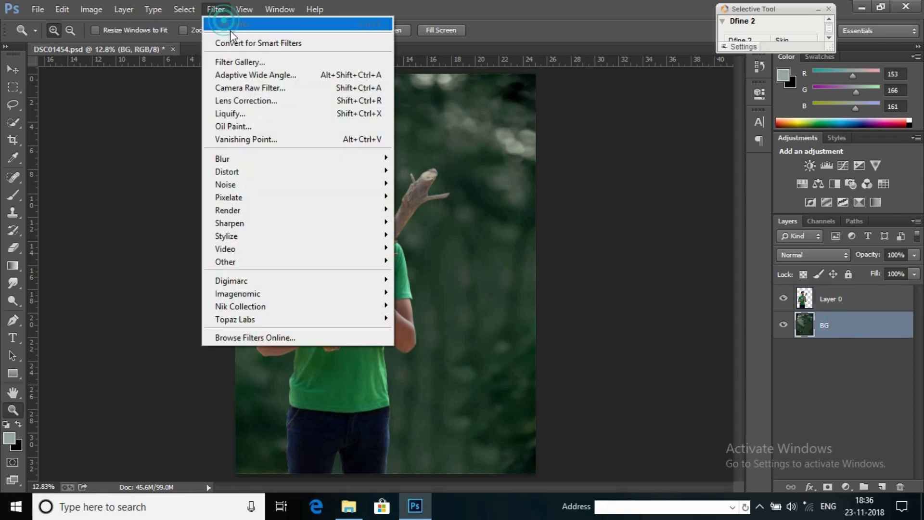
left_click(295, 91)
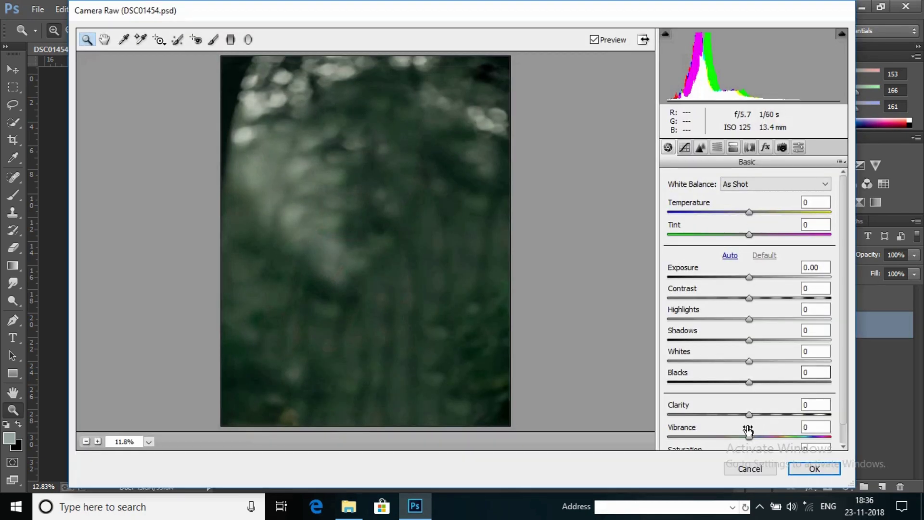
left_click_drag(750, 415, 776, 422)
left_click_drag(748, 382, 745, 382)
left_click(817, 469)
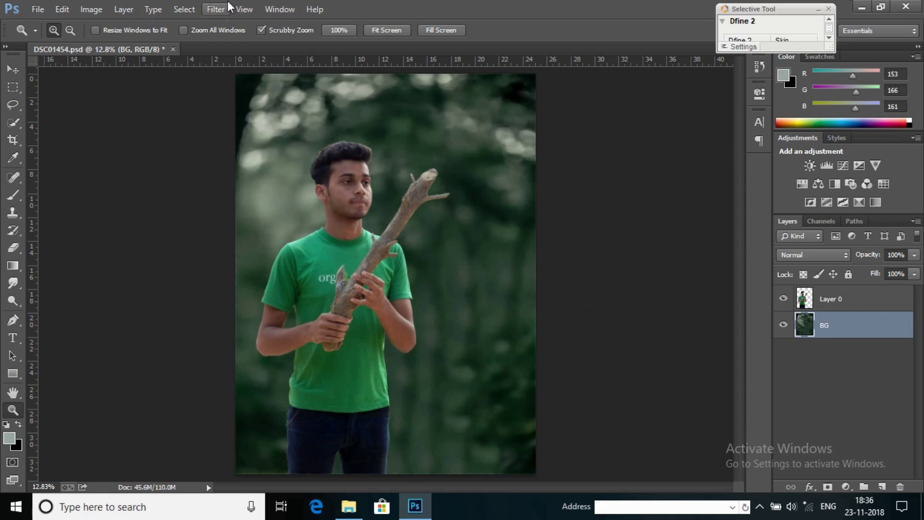
Apply a 10 px Tilt-Shift blur to the BG layer, centred at the image's bottom edge with the focus line across the man's forearms
left_click(216, 9)
mouse_move(269, 164)
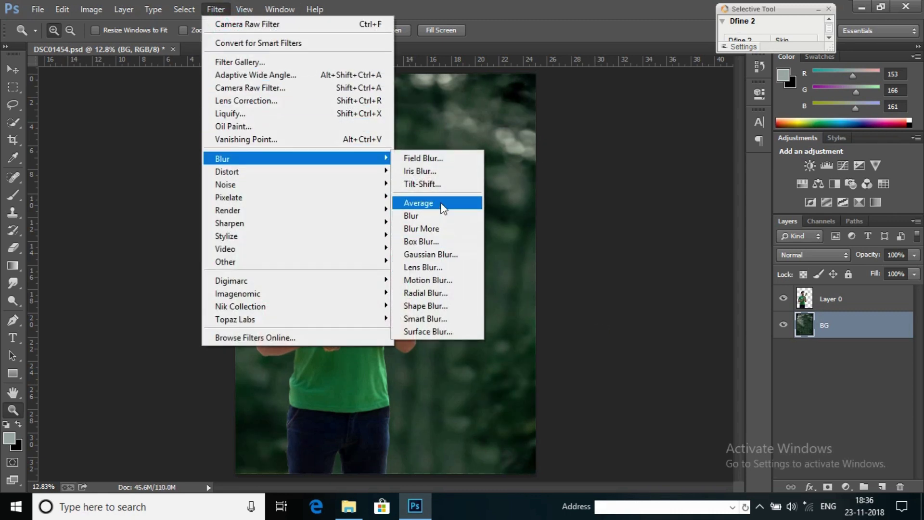
left_click(421, 184)
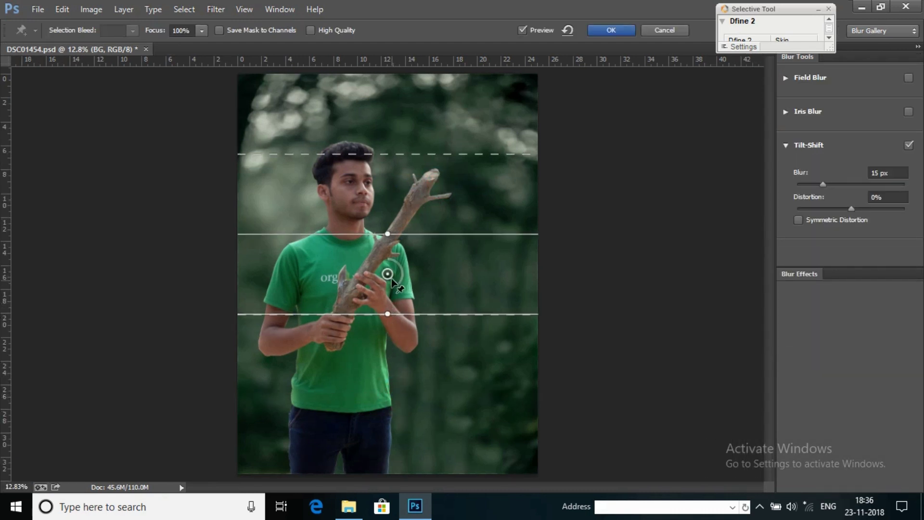
left_click_drag(388, 275, 406, 478)
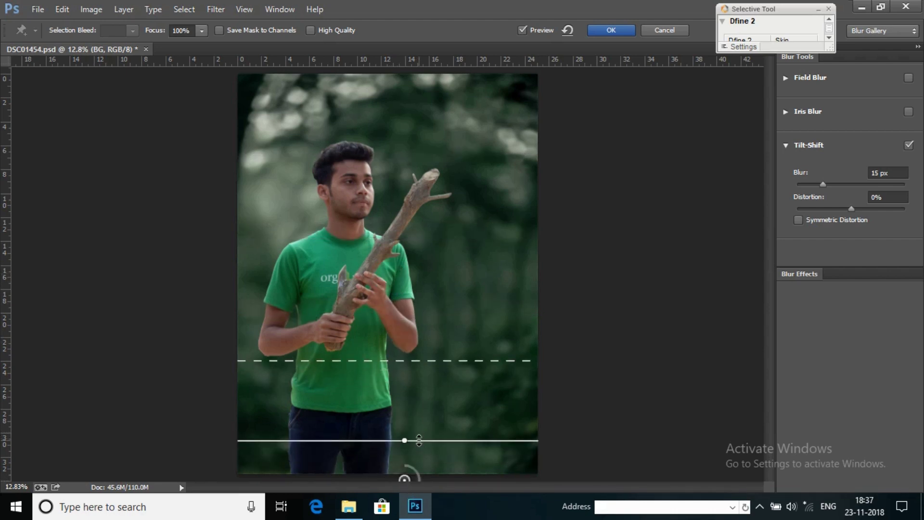
left_click_drag(418, 440, 433, 326)
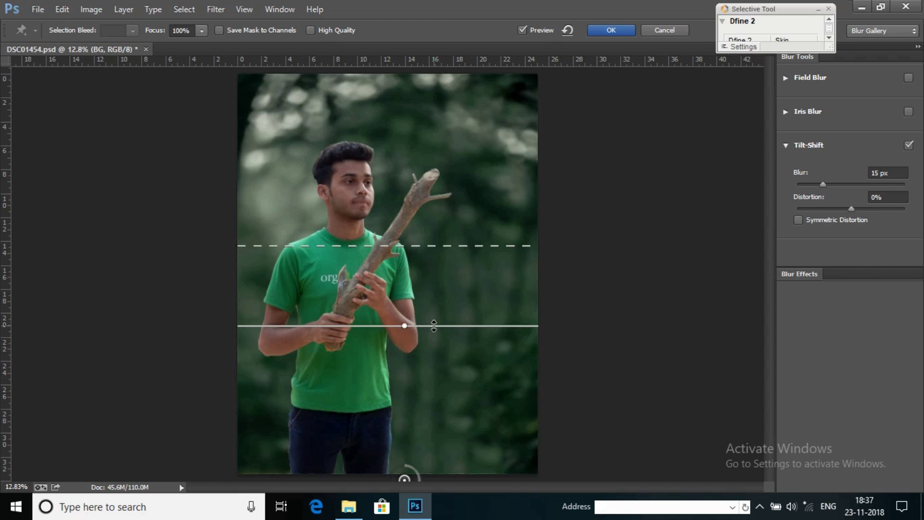
left_click_drag(819, 180, 818, 181)
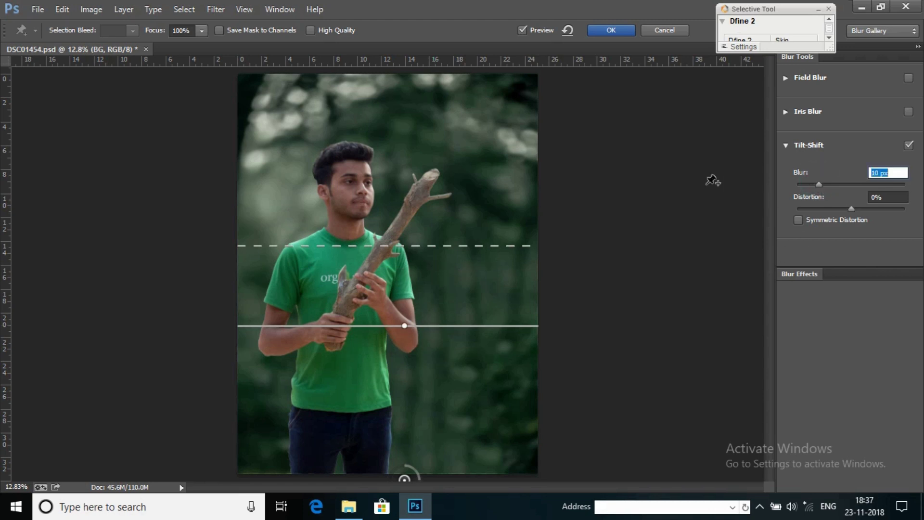
left_click(610, 30)
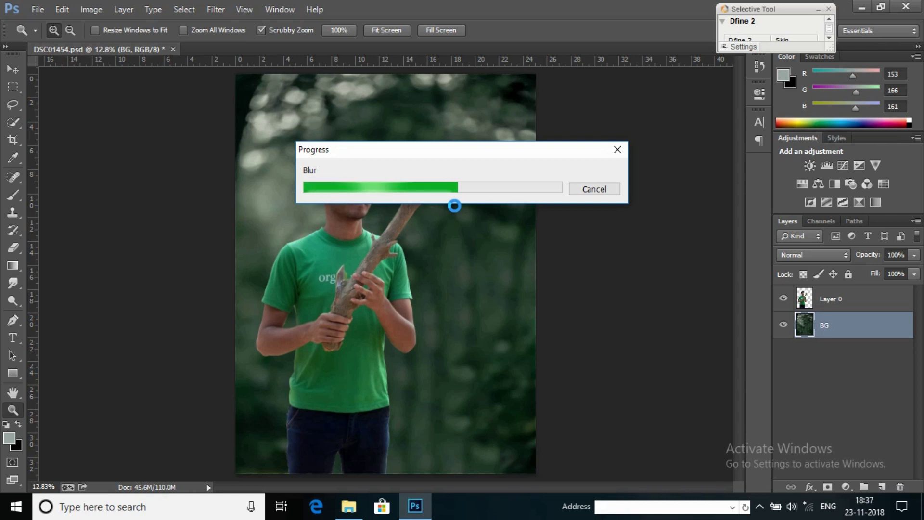
key("XF86MonBrightnessDown")
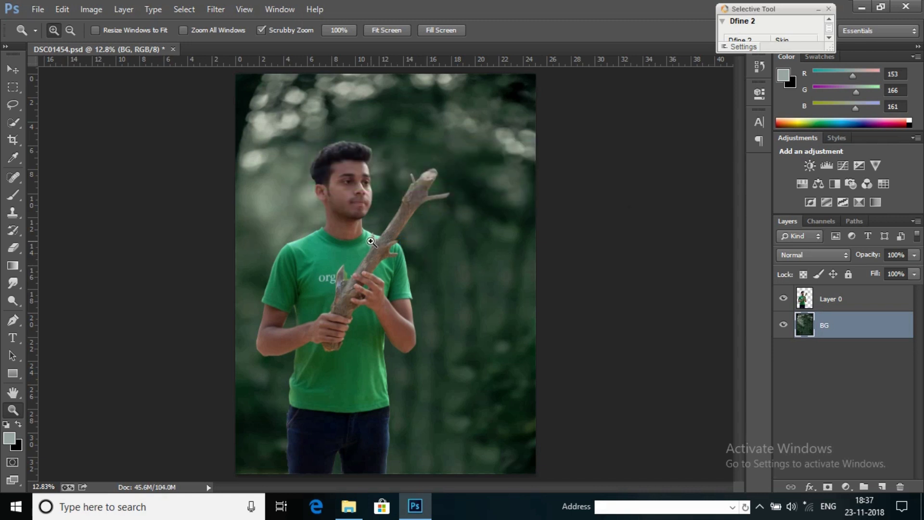
Remove the small blemishes on Layer 0's cheek, nose and upper lip with the 10 px Content-Aware Spot Healing Brush
right_click(390, 205)
left_click(454, 291)
left_click(860, 307)
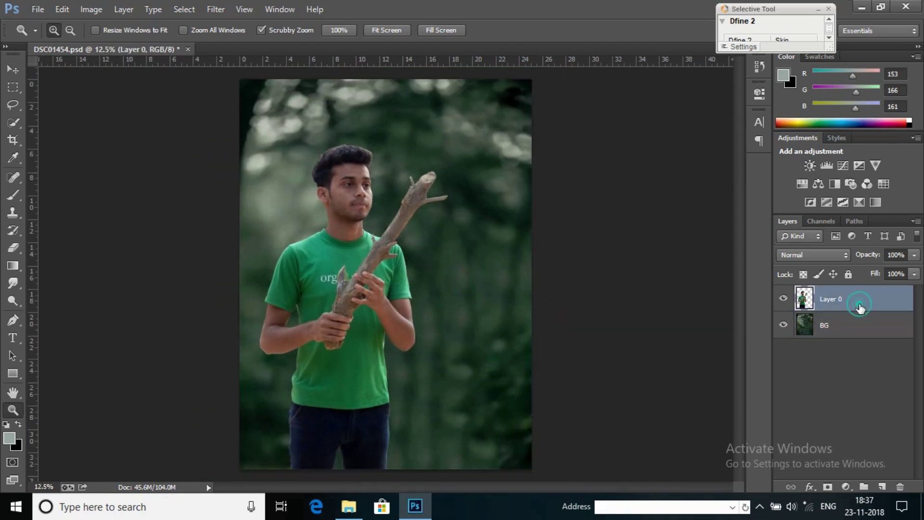
right_click(856, 305)
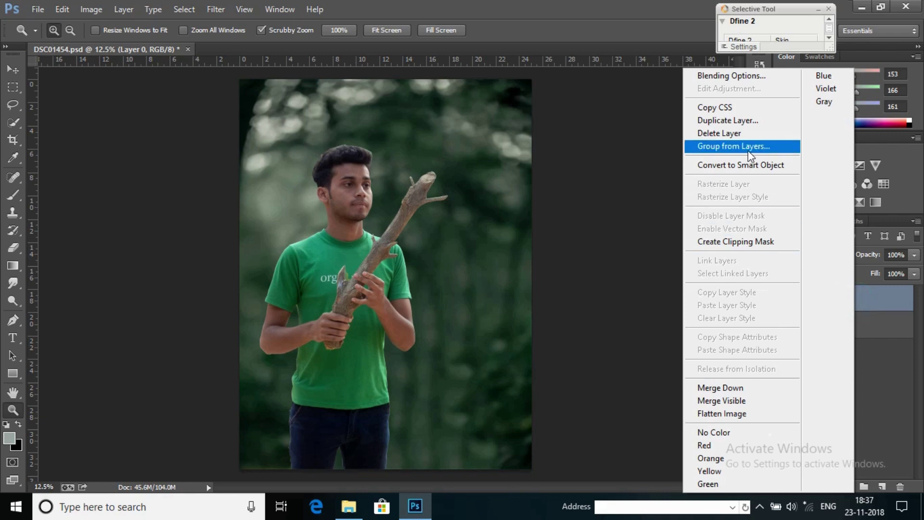
left_click(577, 21)
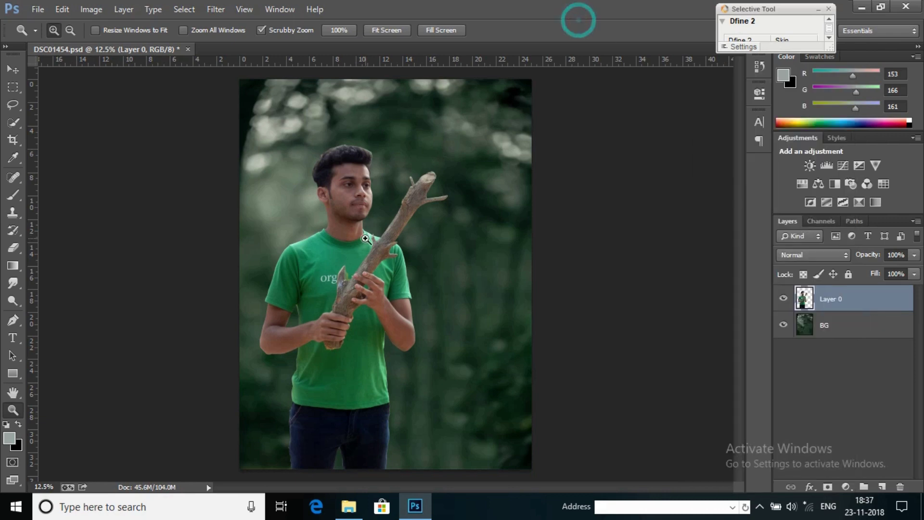
mouse_move(349, 197)
left_mouse_down()
mouse_move(395, 203)
mouse_move(393, 212)
left_mouse_up()
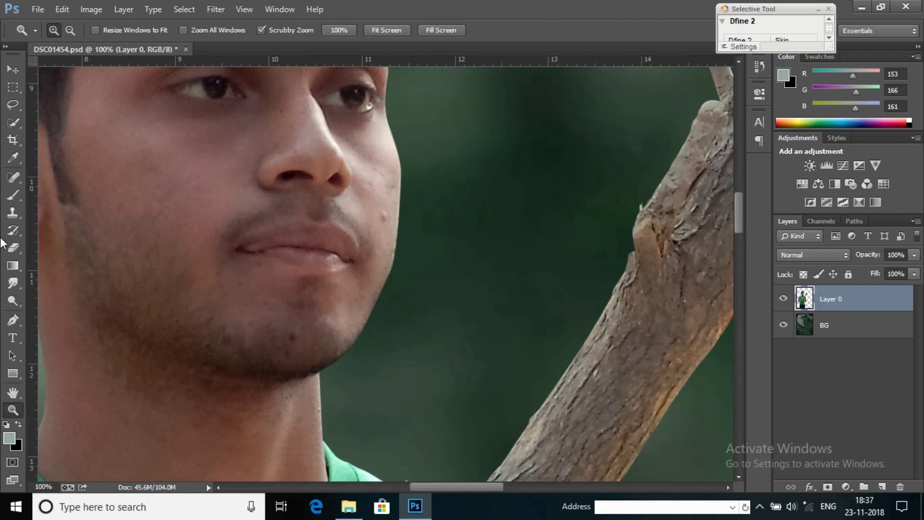
left_click(13, 177)
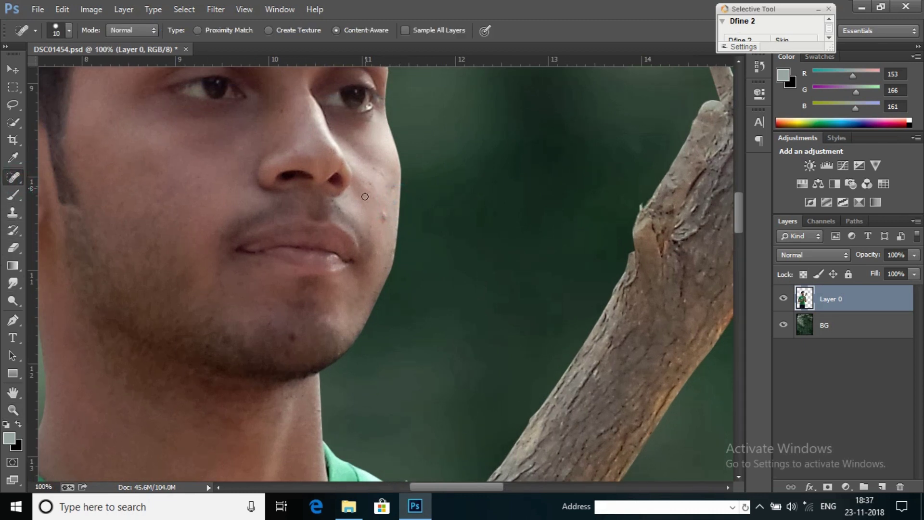
left_click(386, 217)
left_click(281, 113)
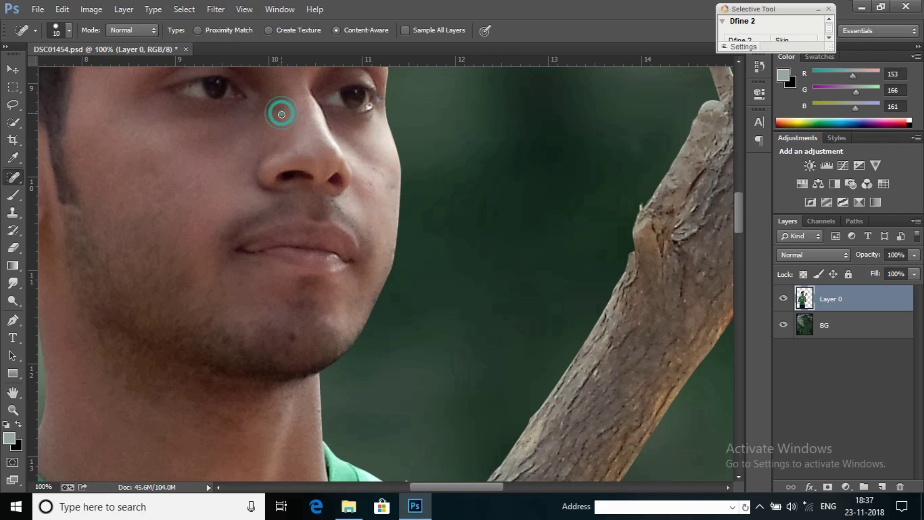
left_click(341, 210)
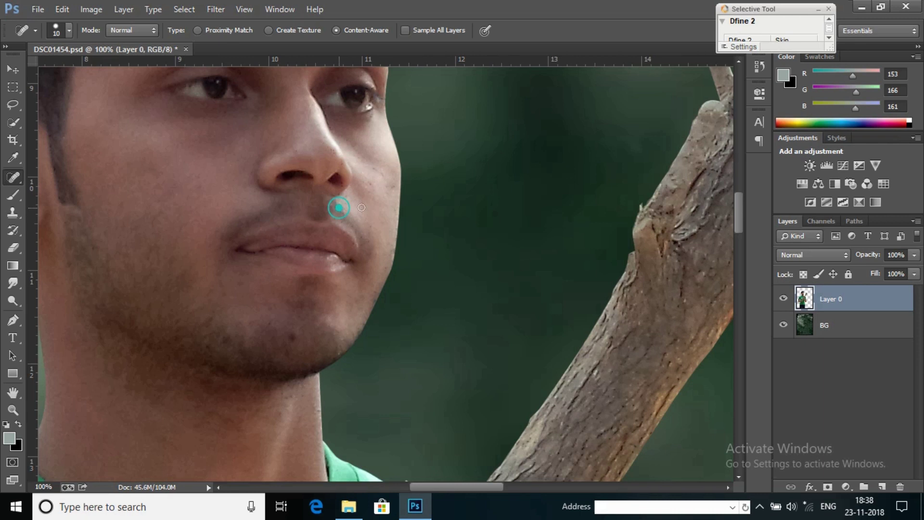
left_click(371, 182)
left_click(373, 172)
Start the Camera Raw Filter on Layer 0 and set Clarity to +17
left_click(13, 409)
right_click(191, 243)
left_click(202, 252)
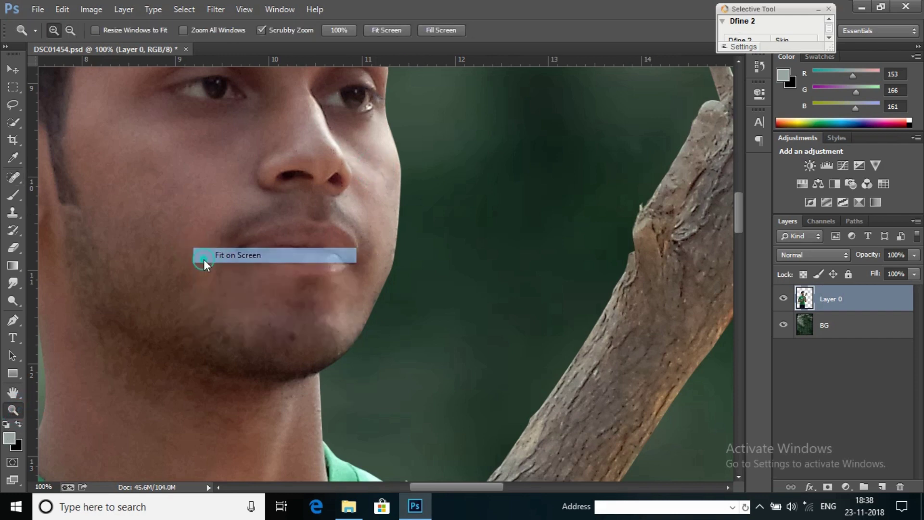
left_click(245, 224)
right_click(260, 201)
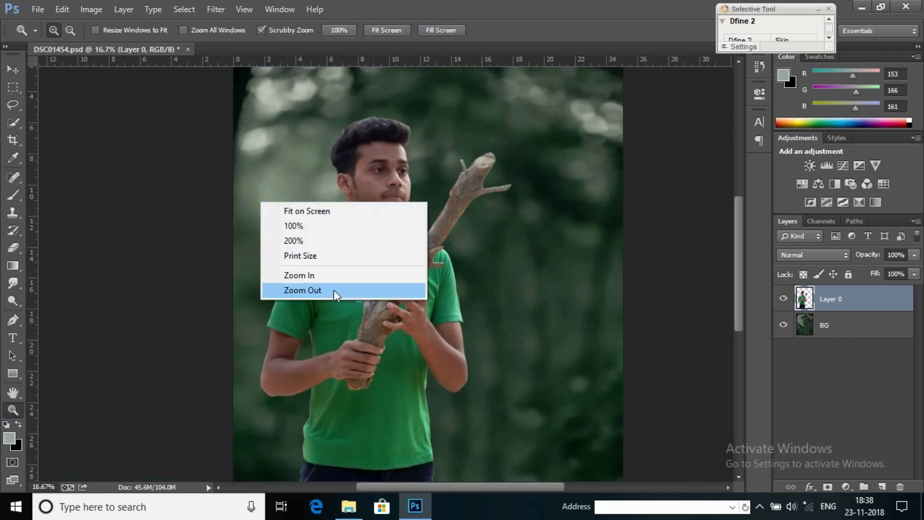
left_click(317, 289)
left_click(216, 9)
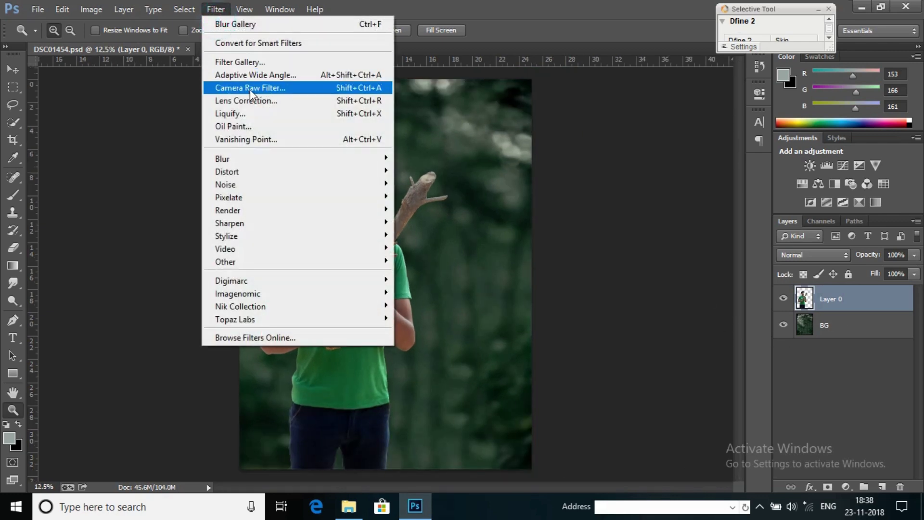
left_click(251, 87)
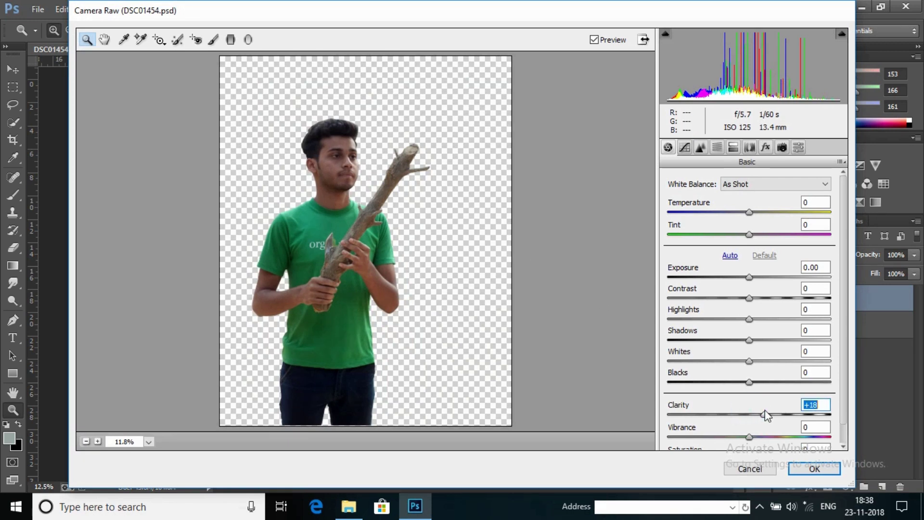
left_click_drag(763, 416, 779, 421)
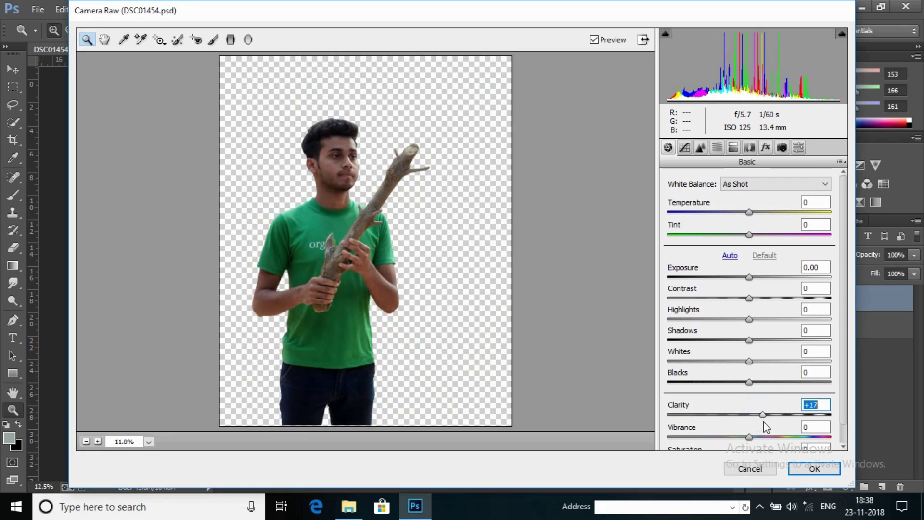
left_click_drag(749, 382, 775, 399)
Set the Luminance noise reduction to 21, inspect the face up close and apply the Camera Raw Filter
left_click(701, 147)
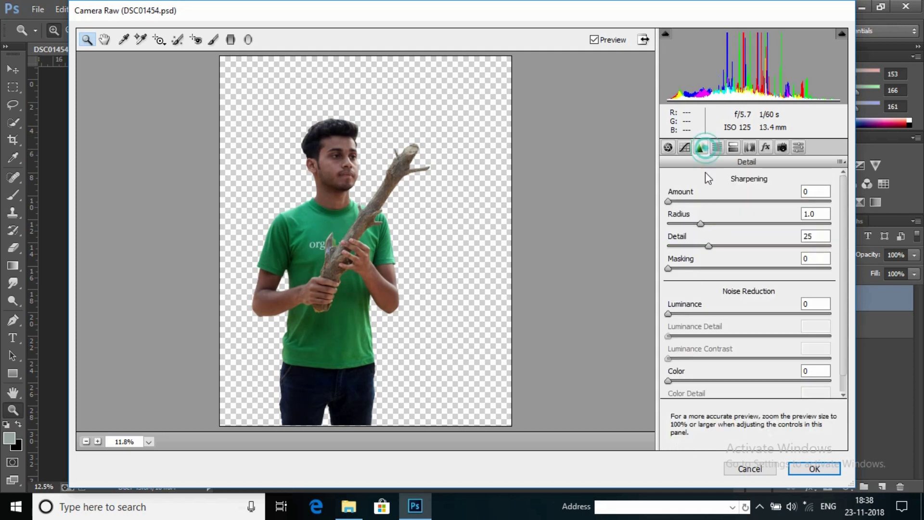
left_click_drag(669, 314, 705, 315)
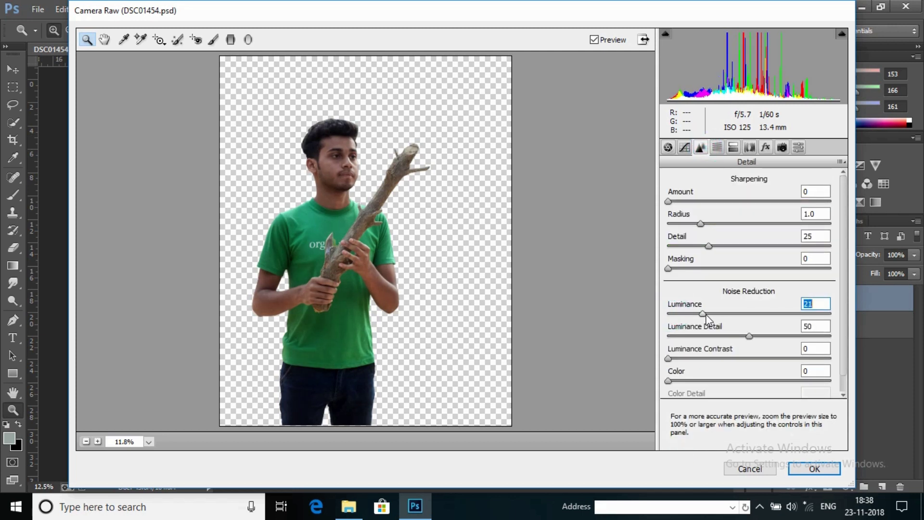
left_click(345, 175)
left_click(344, 175)
left_click(345, 265)
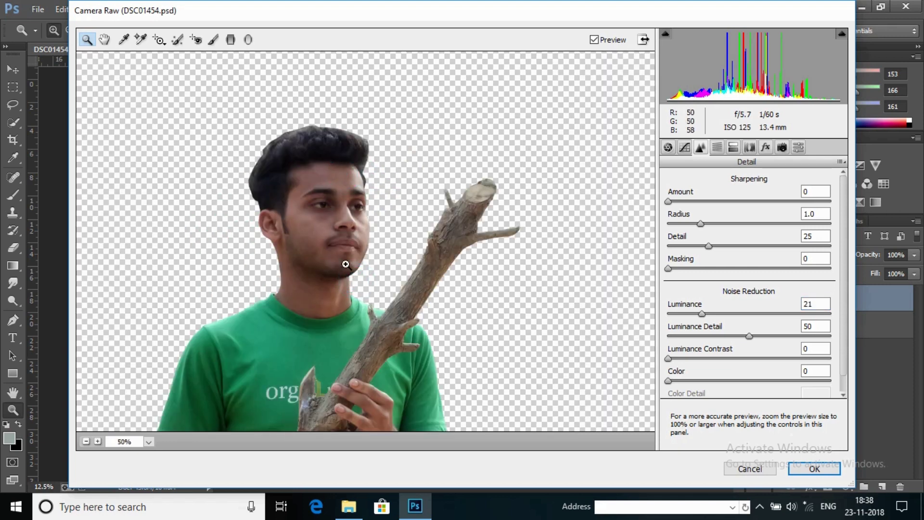
left_click(338, 218)
right_click(469, 210)
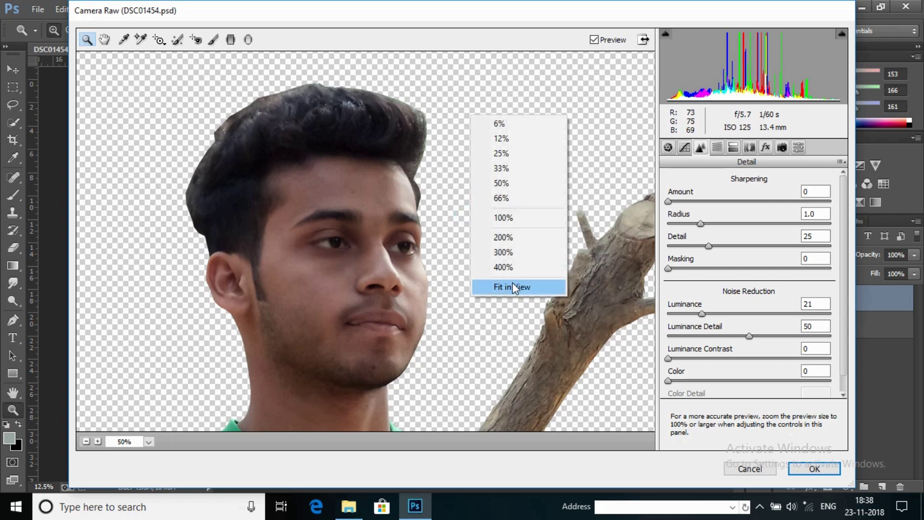
left_click(513, 285)
left_click(826, 473)
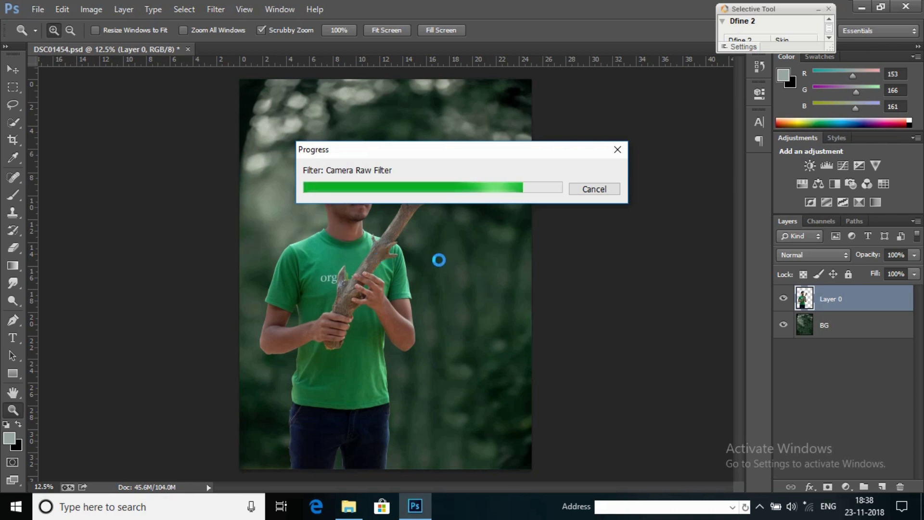
left_click(403, 184)
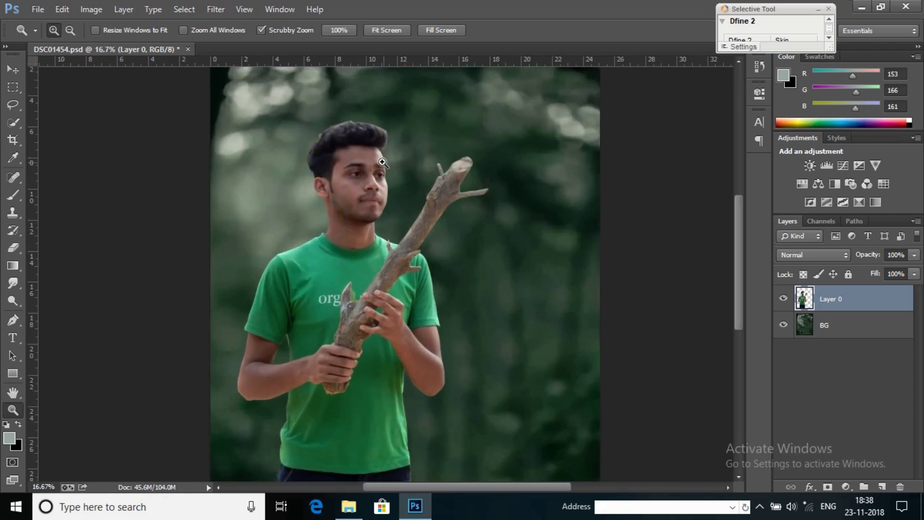
left_click(382, 163)
right_click(385, 154)
left_click(455, 244)
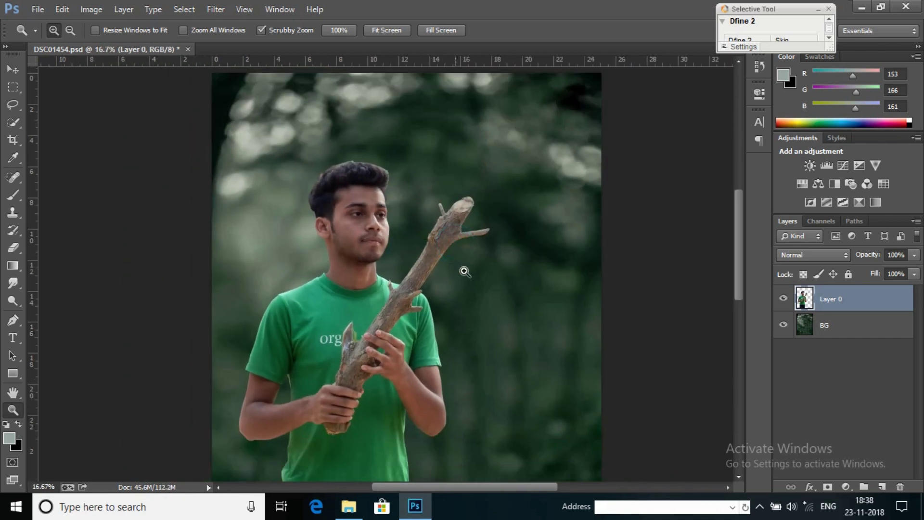
right_click(392, 230)
left_click(435, 317)
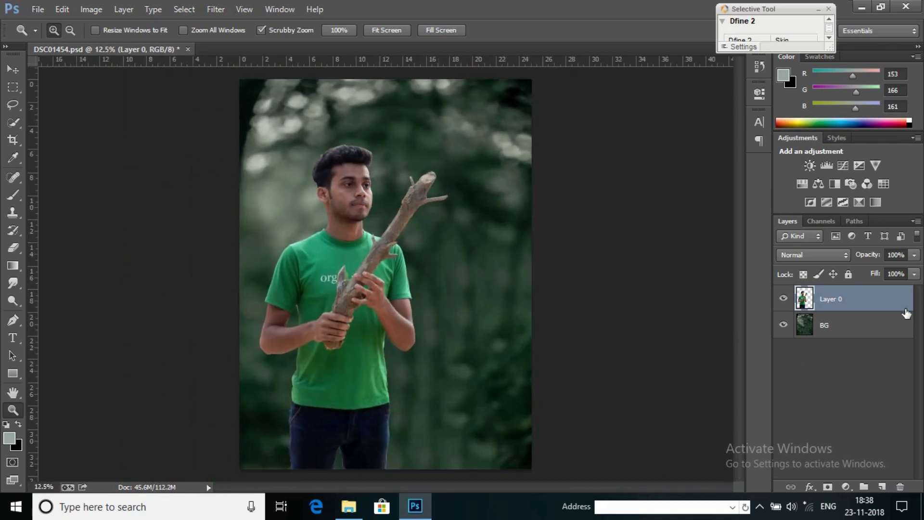
Duplicate Layer 0 under the default name Layer 0 copy
left_click_drag(330, 144, 433, 233)
scroll(433, 233, "up", 5)
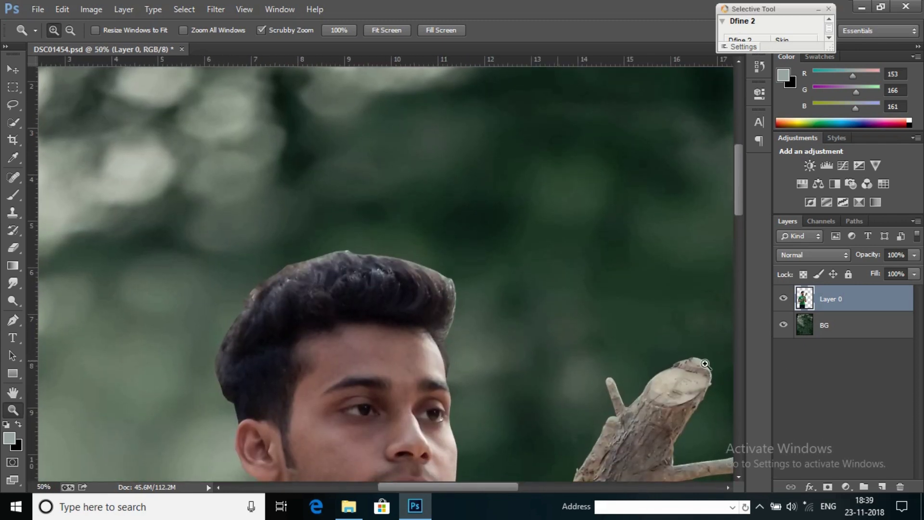
right_click(874, 301)
left_click(752, 121)
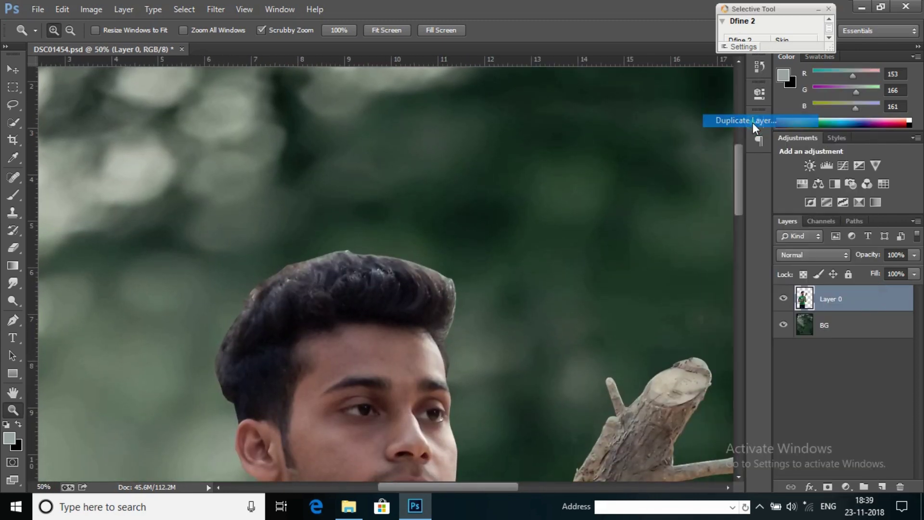
left_click(583, 151)
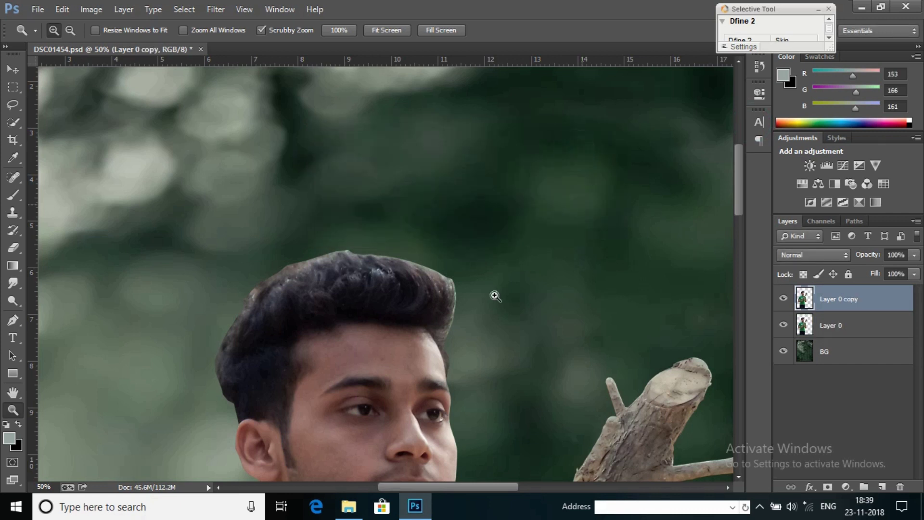
Set up the Smudge tool with the 111 px scattered-dots brush tip, resized to 100 px, at 40% strength
left_click(361, 366)
left_click(13, 284)
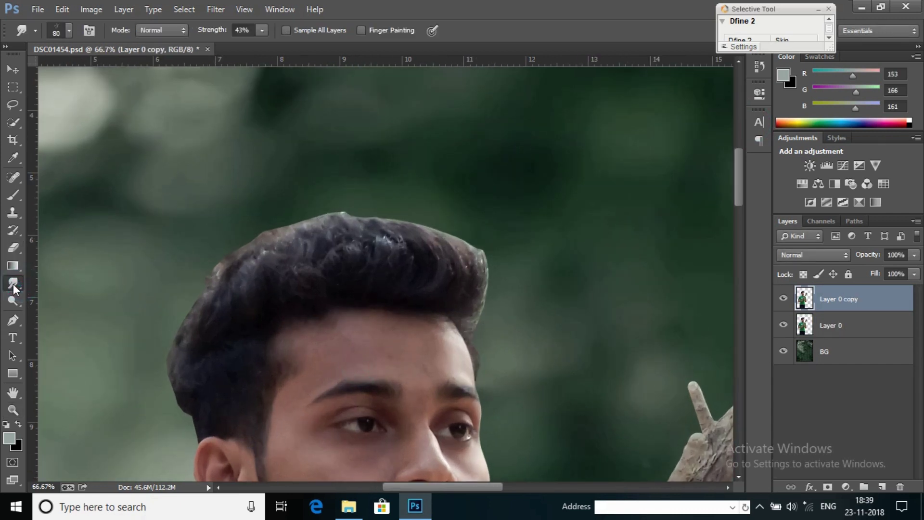
right_click(266, 207)
scroll(383, 319, "down", 5)
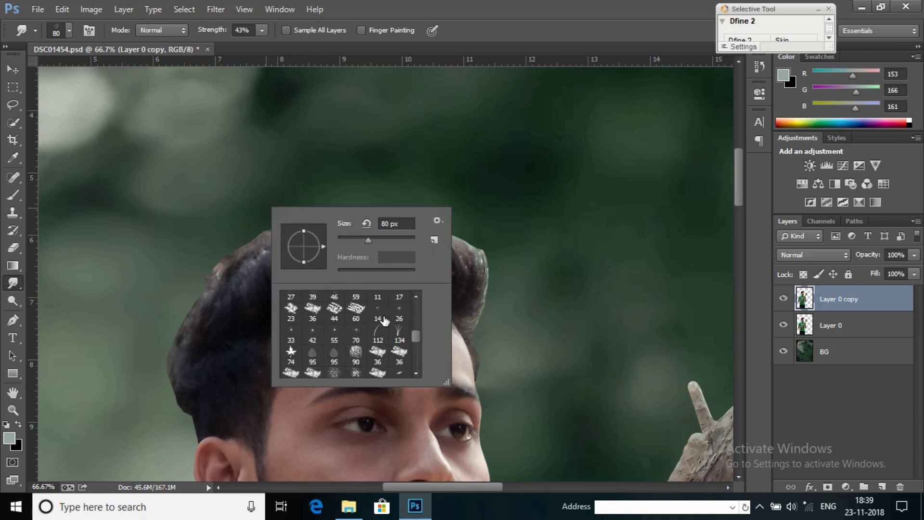
scroll(383, 319, "down", 6)
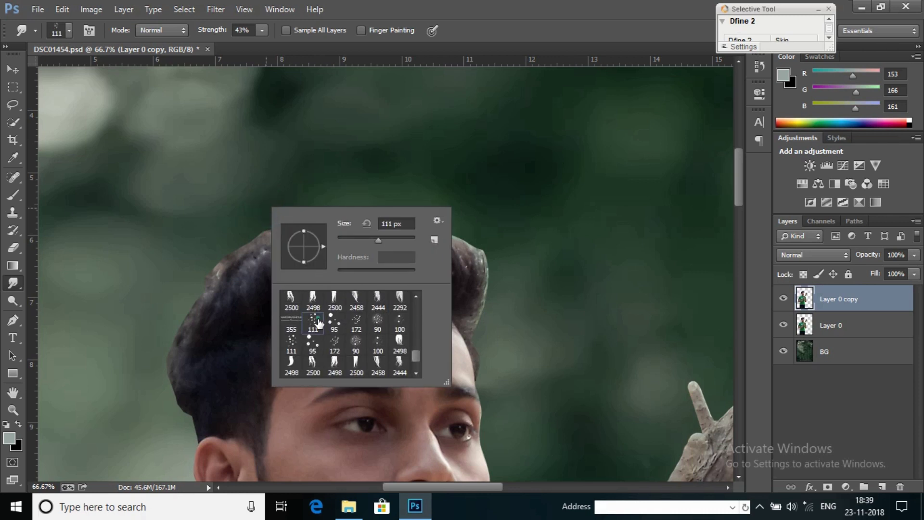
left_click(487, 33)
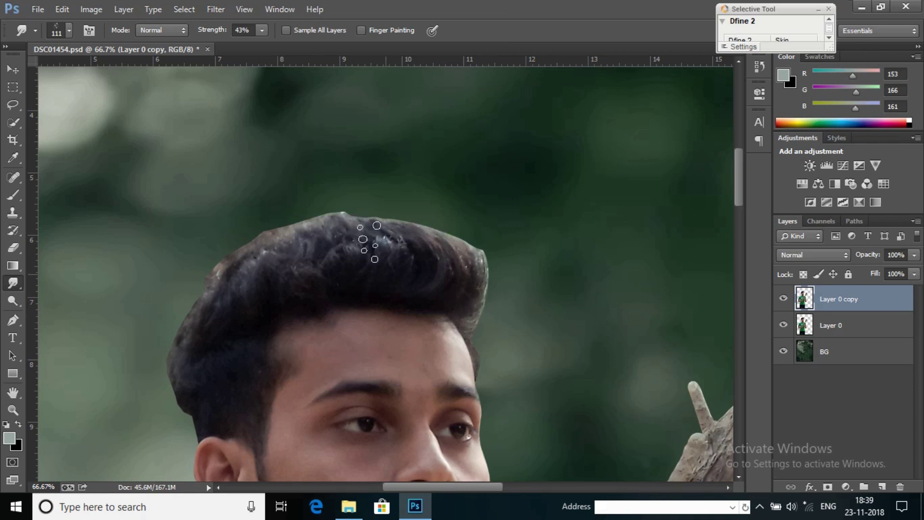
left_click_drag(224, 29, 223, 31)
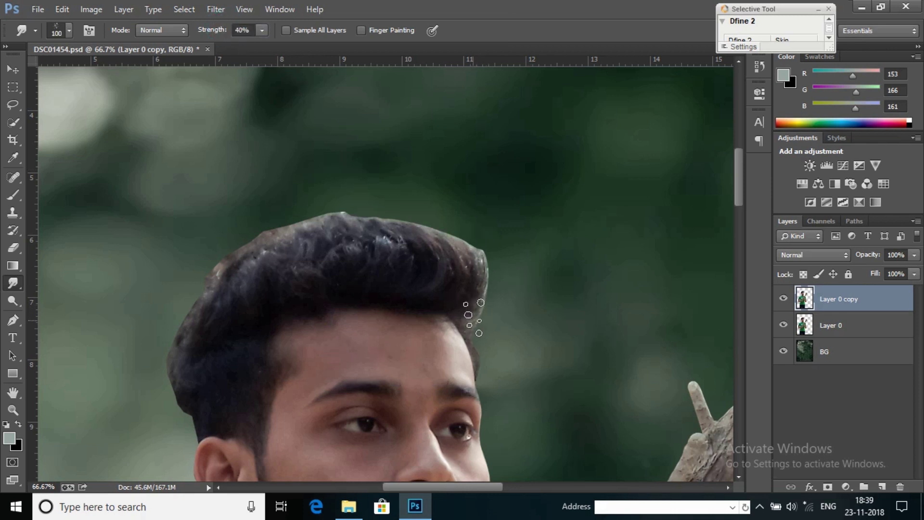
Smudge the front edge of the man's quiff outward into fine strands, reducing the brush to 70 px
mouse_move(486, 314)
left_mouse_down()
mouse_move(480, 269)
mouse_move(466, 246)
left_mouse_up()
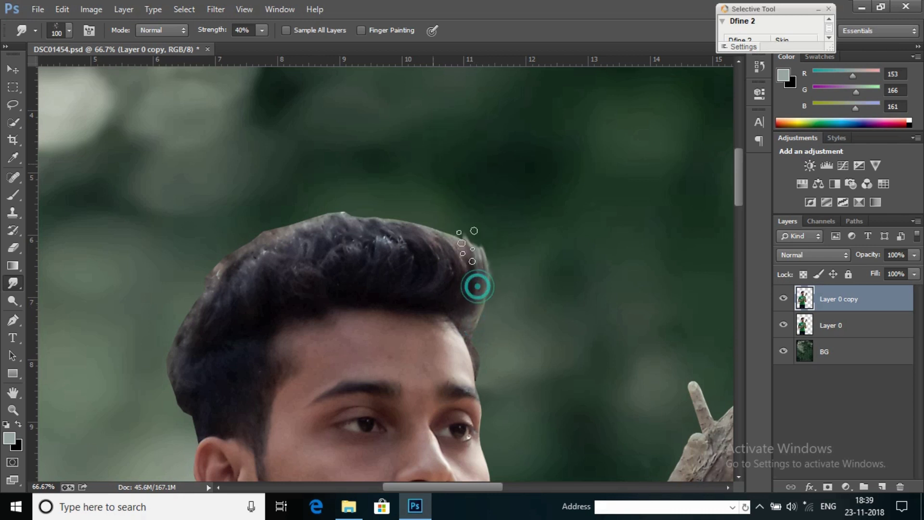
key("bracketleft")
left_click_drag(469, 276, 458, 264)
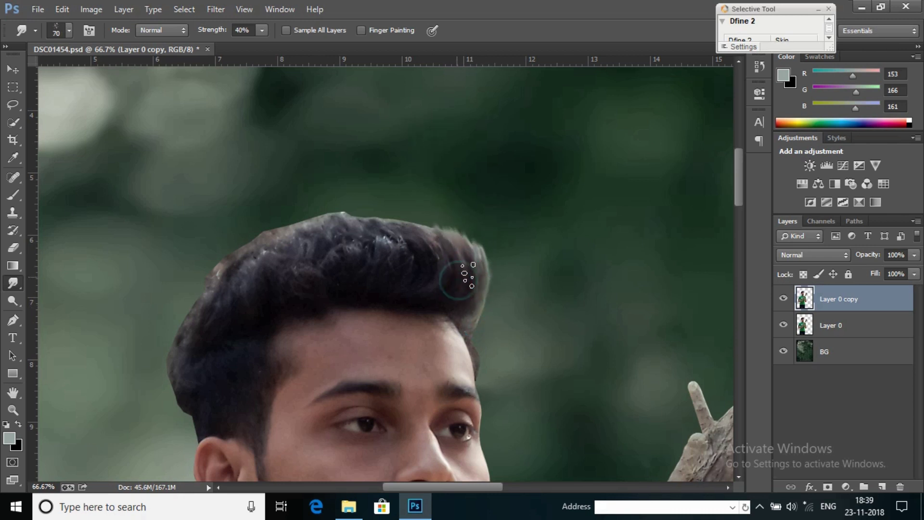
left_click(453, 258)
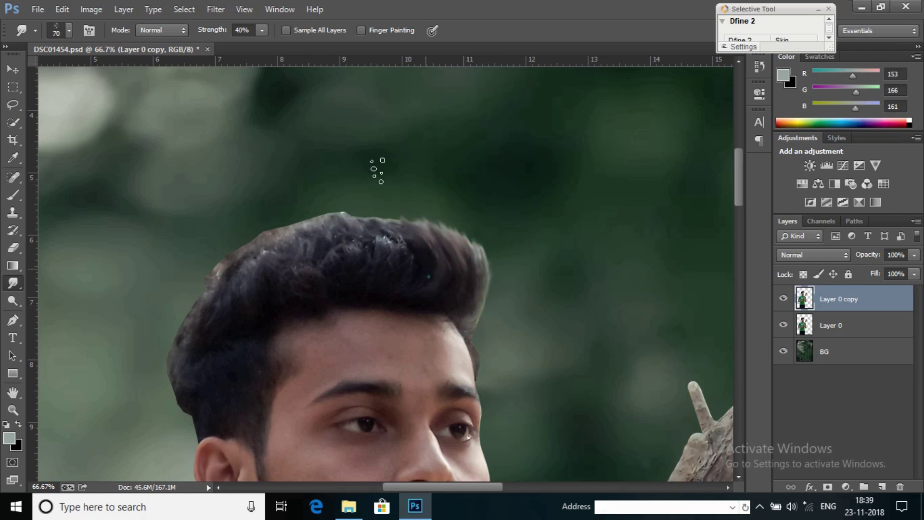
Smudge the top edge of the quiff upward into loose strands with the 70 px brush, working from front towards crown
left_click_drag(392, 226, 385, 212)
left_click(382, 301)
left_click(406, 301)
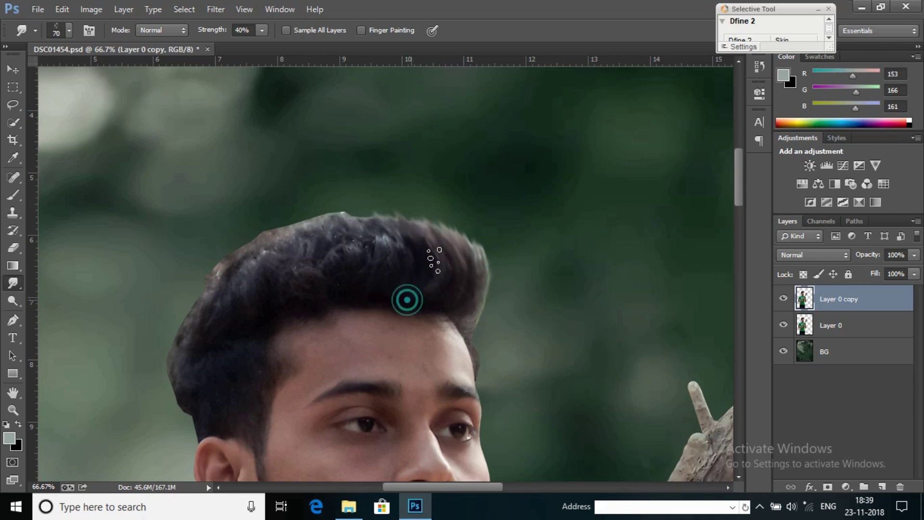
left_click(435, 305)
left_click(456, 296)
left_click(445, 274)
left_click(423, 269)
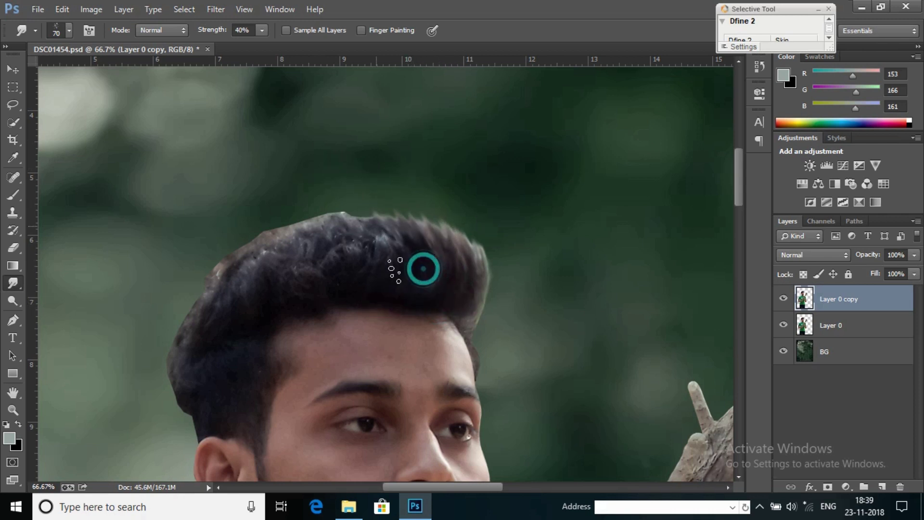
left_click(393, 273)
left_click(388, 298)
left_click(406, 273)
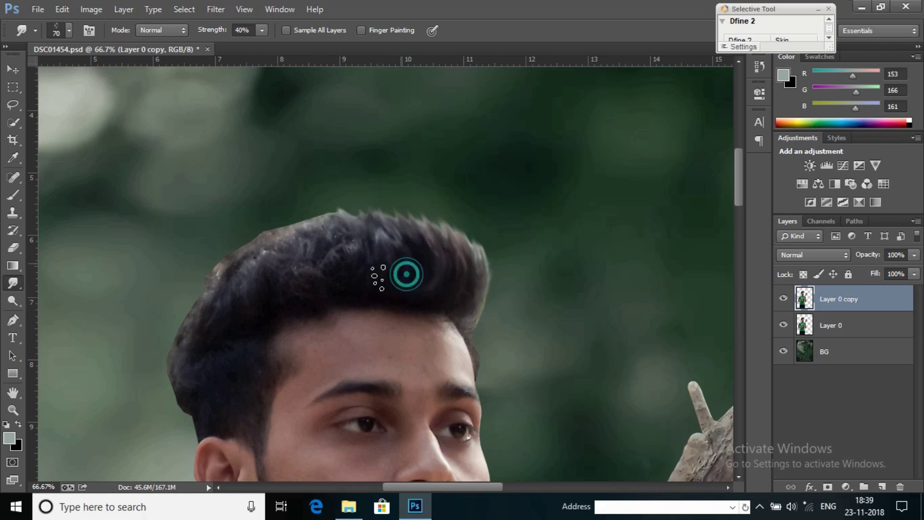
left_click(373, 282)
left_click(358, 268)
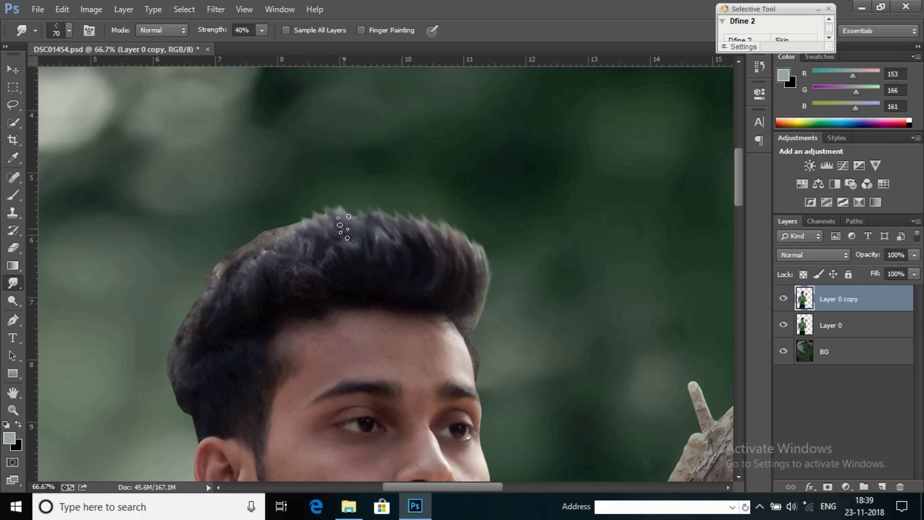
Reduce the Smudge brush to 50 px and pull fine strands out of the crown and upper back hair edge
left_click_drag(321, 232, 318, 205)
left_click_drag(361, 226, 368, 215)
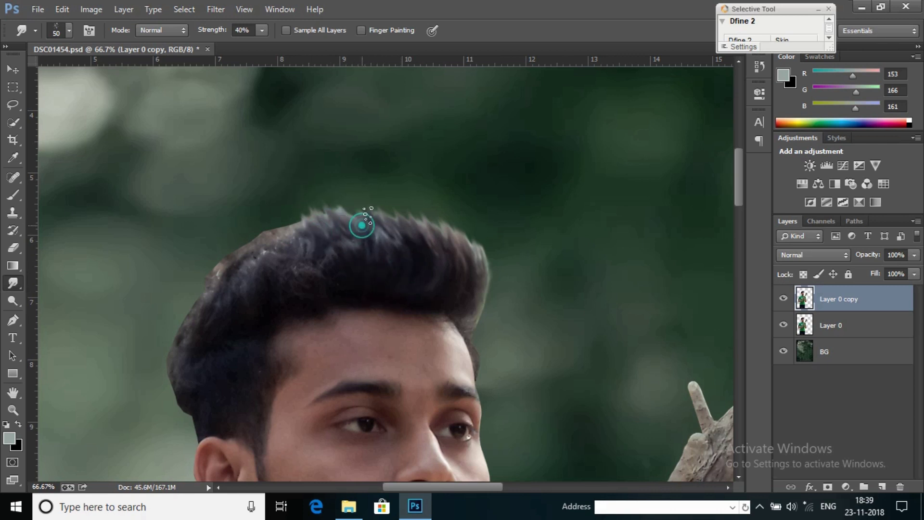
left_click_drag(340, 278, 459, 271)
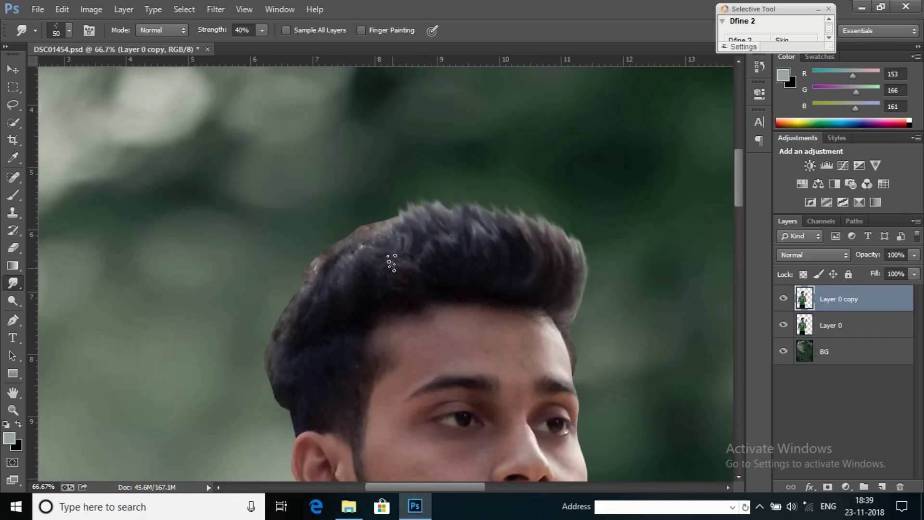
mouse_move(400, 254)
left_mouse_down()
mouse_move(370, 222)
mouse_move(345, 212)
left_mouse_up()
left_click_drag(400, 270, 342, 210)
mouse_move(369, 257)
left_mouse_down()
mouse_move(362, 276)
mouse_move(351, 267)
mouse_move(336, 283)
mouse_move(430, 281)
mouse_move(425, 265)
mouse_move(434, 272)
mouse_move(441, 247)
left_mouse_up()
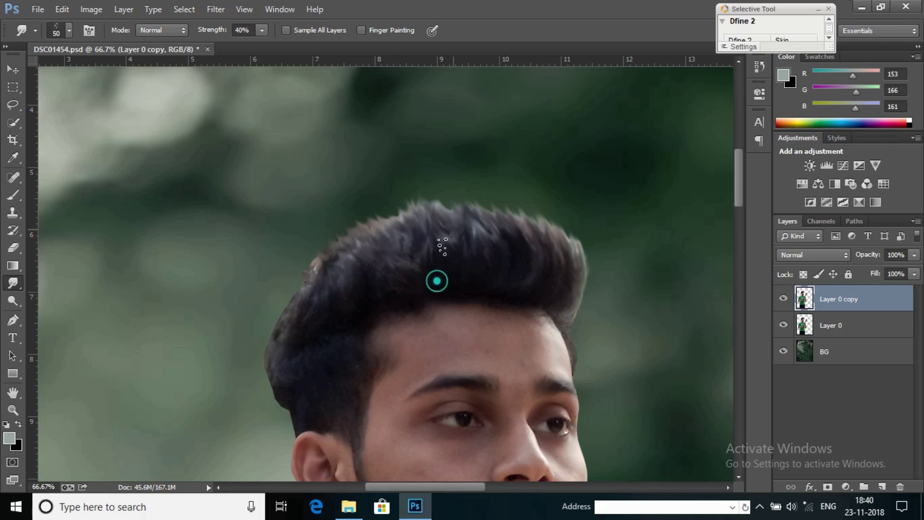
mouse_move(413, 288)
left_mouse_down()
mouse_move(354, 253)
mouse_move(427, 254)
left_mouse_up()
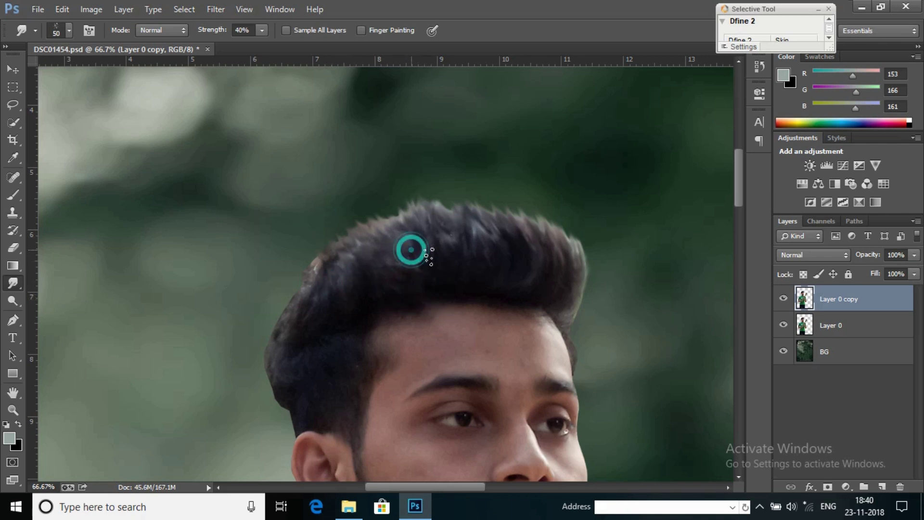
left_click(418, 244)
left_click(364, 303)
left_click(340, 310)
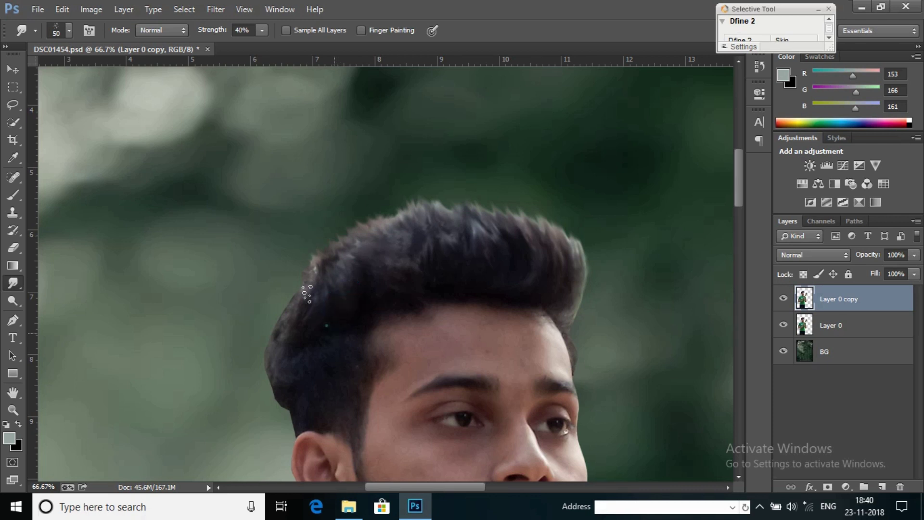
Smudge the hard cut-out edge along the back of the head into soft hair strands
left_click_drag(327, 326, 305, 251)
left_click(299, 334)
left_click(289, 336)
left_click(313, 327)
left_click(305, 309)
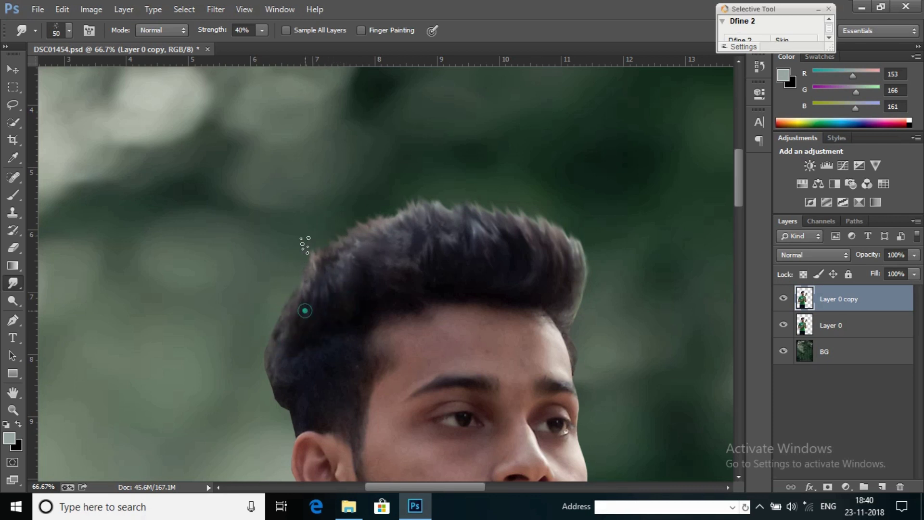
left_click(289, 343)
left_click(274, 335)
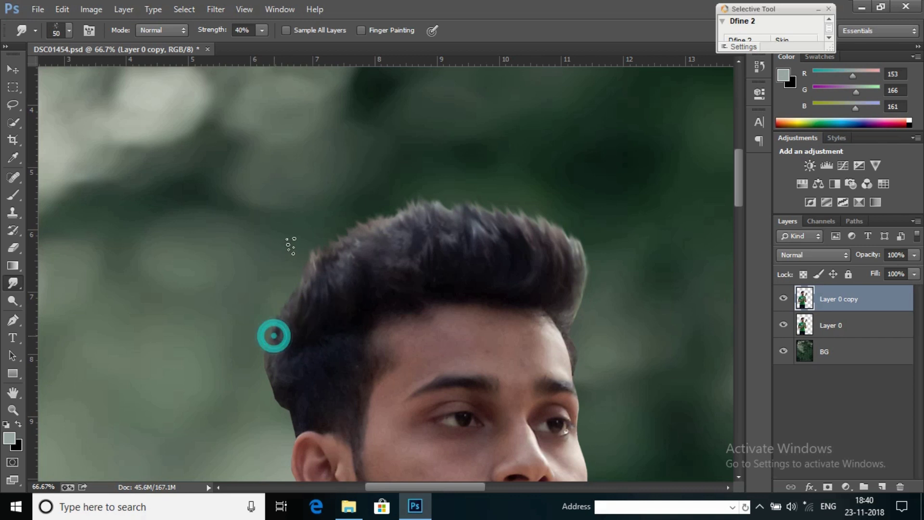
Soften the lower back hair edge above the ear with short outward smudge strokes
mouse_move(322, 359)
left_mouse_down()
mouse_move(399, 270)
mouse_move(337, 291)
mouse_move(360, 260)
mouse_move(338, 323)
mouse_move(359, 268)
mouse_move(352, 330)
mouse_move(353, 281)
mouse_move(365, 304)
mouse_move(363, 344)
mouse_move(359, 298)
mouse_move(352, 328)
mouse_move(375, 292)
mouse_move(359, 336)
mouse_move(361, 290)
mouse_move(363, 341)
mouse_move(390, 304)
mouse_move(370, 289)
mouse_move(386, 315)
mouse_move(382, 280)
left_mouse_up()
left_click(356, 269)
mouse_move(411, 245)
left_mouse_down()
mouse_move(428, 304)
mouse_move(419, 291)
mouse_move(436, 270)
mouse_move(419, 346)
mouse_move(405, 323)
mouse_move(433, 344)
mouse_move(406, 300)
mouse_move(375, 281)
mouse_move(363, 334)
mouse_move(362, 253)
mouse_move(343, 225)
mouse_move(346, 263)
mouse_move(344, 193)
mouse_move(361, 237)
mouse_move(353, 180)
mouse_move(359, 217)
left_mouse_up()
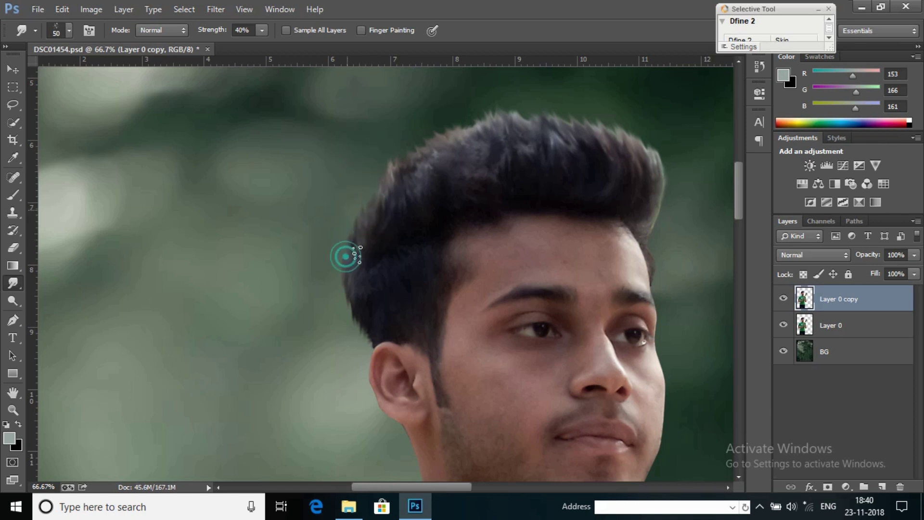
left_click(359, 250)
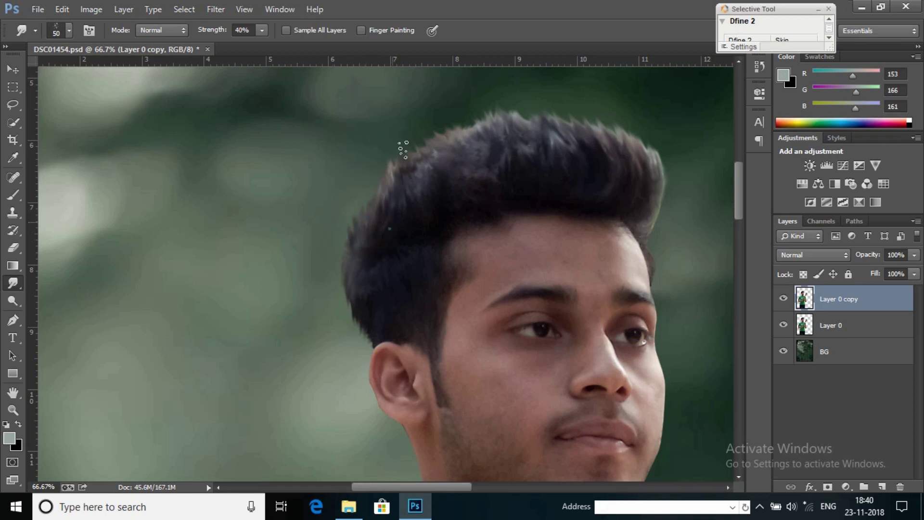
left_click(419, 207)
Touch up the strands along the top and front corner of the quiff with the Smudge tool
left_click_drag(509, 156, 466, 241)
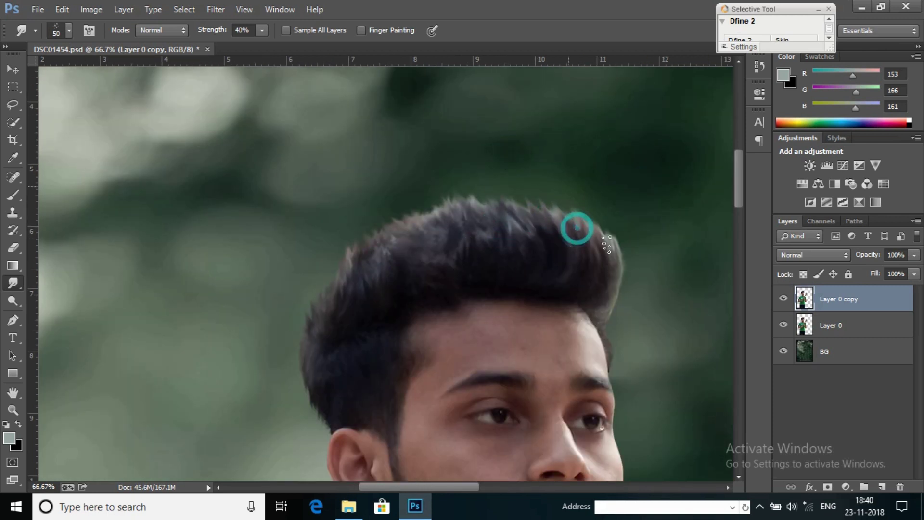
left_click(608, 245)
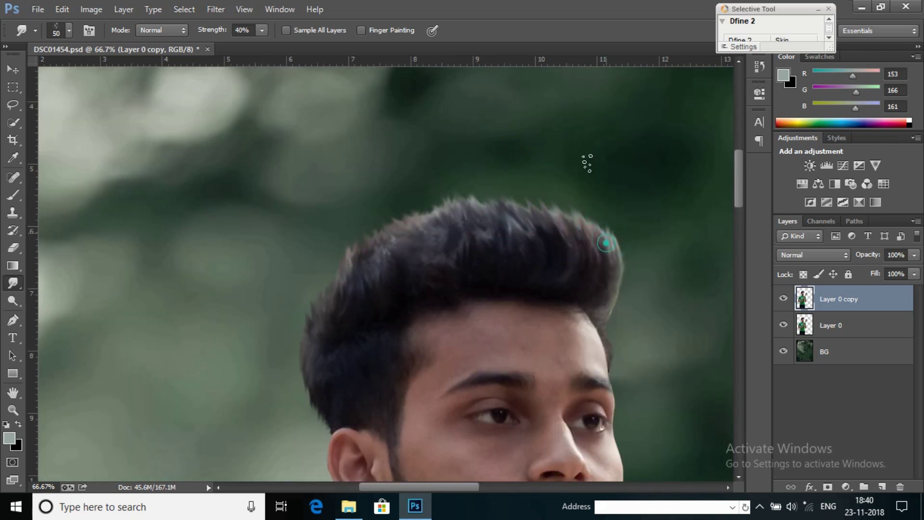
left_click(337, 303)
Smudge the remaining hair behind the ear and blend the strands inside the side and front of the hairstyle
scroll(409, 264, "down", 5)
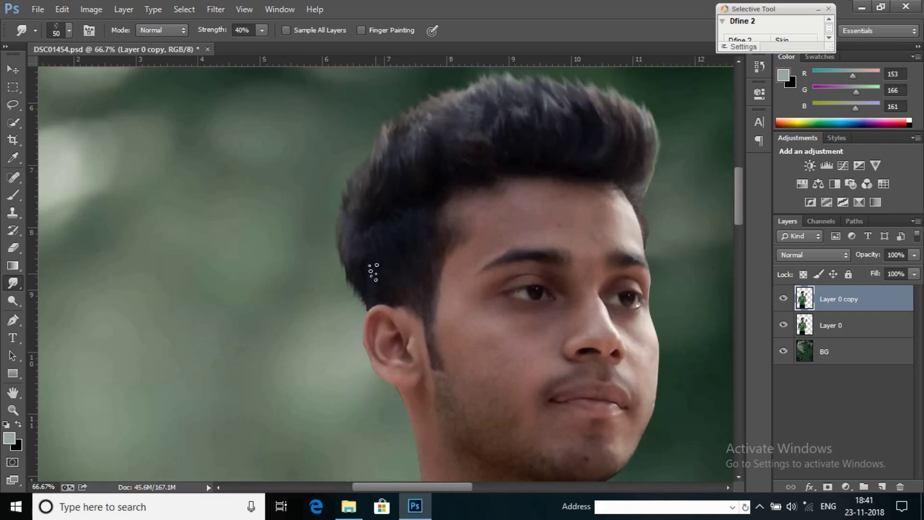
left_click(351, 273)
left_click(343, 247)
left_click_drag(472, 194, 353, 266)
left_click(302, 295)
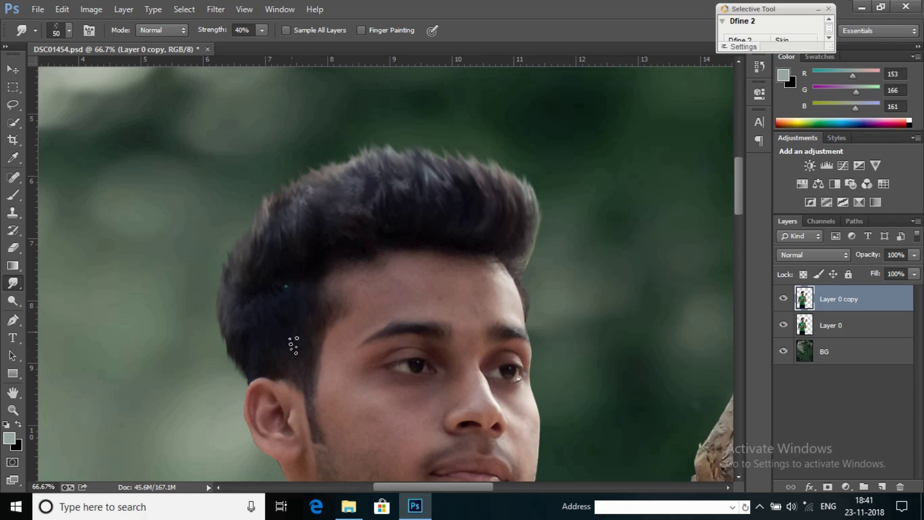
mouse_move(286, 291)
left_mouse_down()
mouse_move(251, 344)
mouse_move(273, 363)
mouse_move(294, 347)
mouse_move(299, 358)
mouse_move(255, 262)
left_mouse_up()
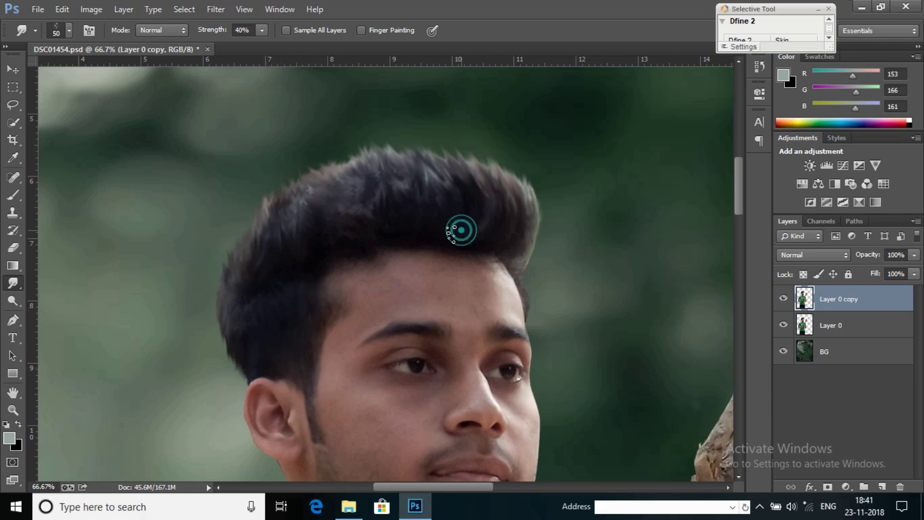
left_click_drag(461, 230, 473, 230)
mouse_move(388, 221)
left_mouse_down()
mouse_move(406, 213)
mouse_move(393, 189)
mouse_move(351, 181)
left_mouse_up()
Zoom out to the whole picture and merge Layer 0 copy with Layer 0
left_click(13, 409)
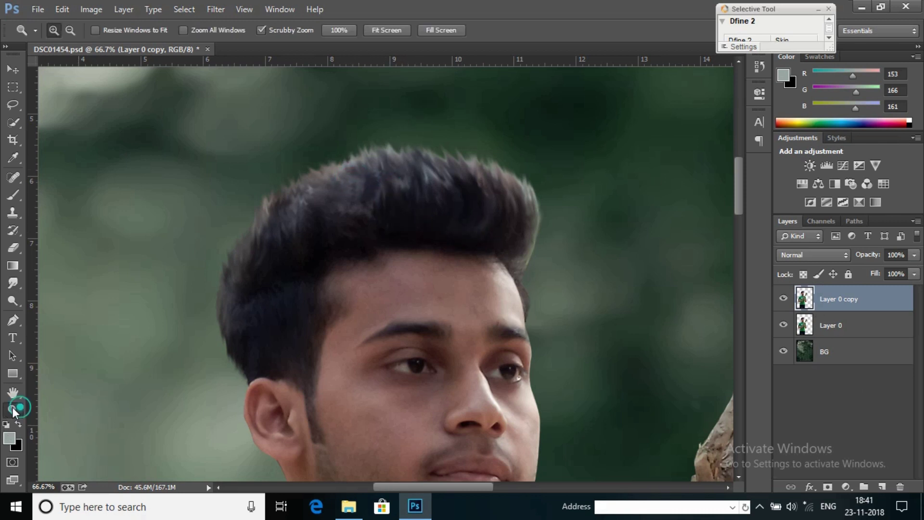
right_click(386, 285)
left_click(426, 293)
right_click(366, 208)
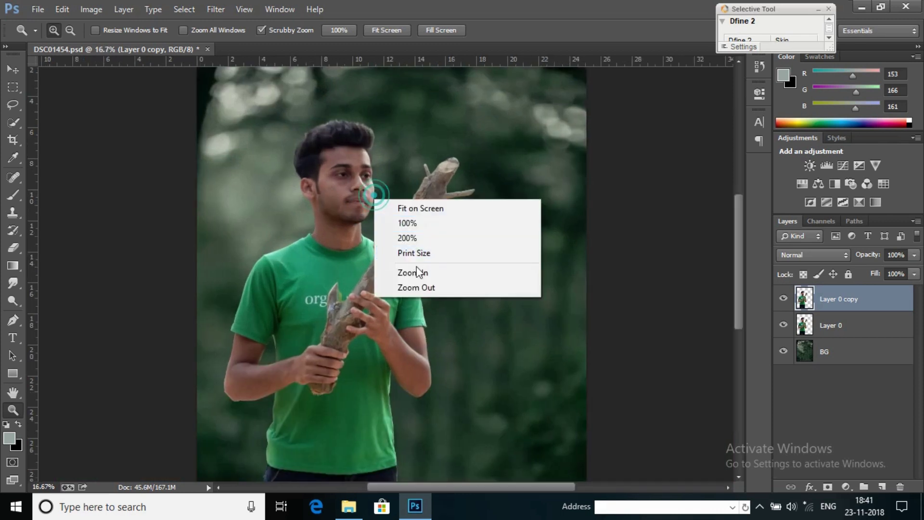
left_click(419, 287)
left_click(846, 333, "shift")
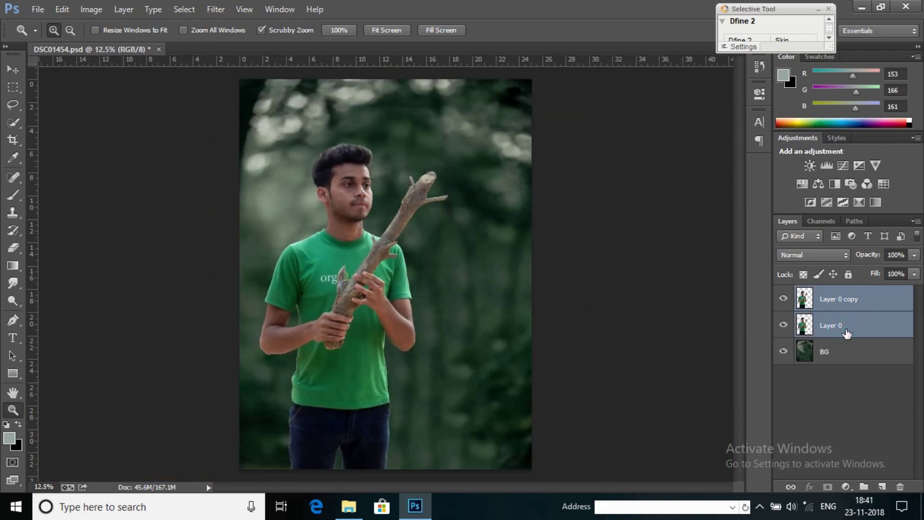
key("ctrl+e")
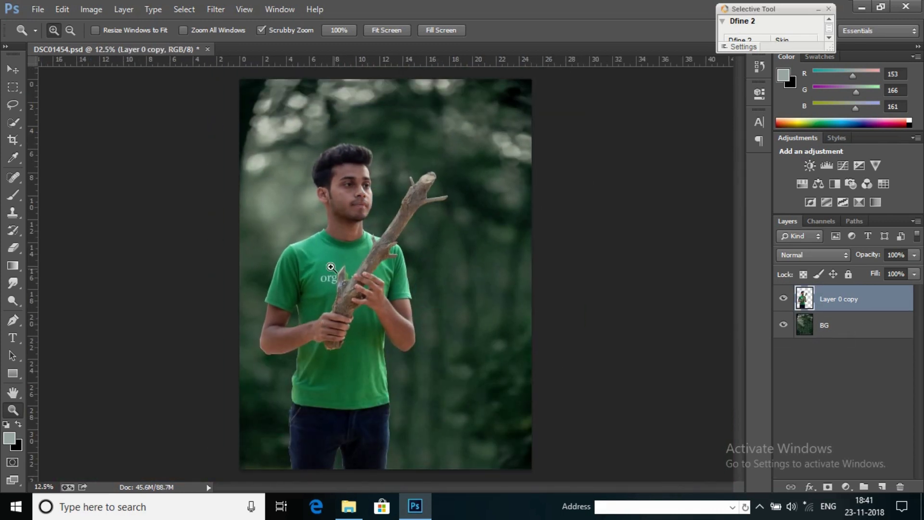
Place the fire-flame image from the New folder window into the DSC01454.psd composition
left_click(386, 223)
right_click(391, 163)
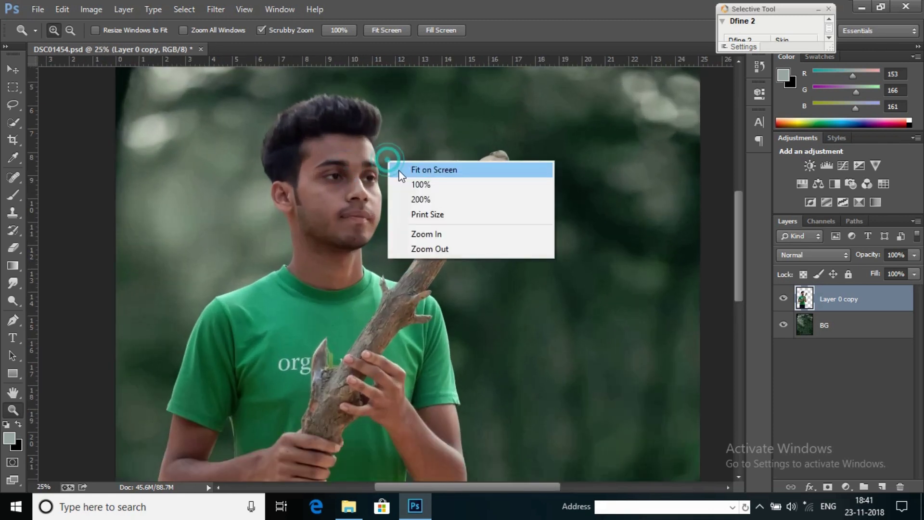
left_click(398, 170)
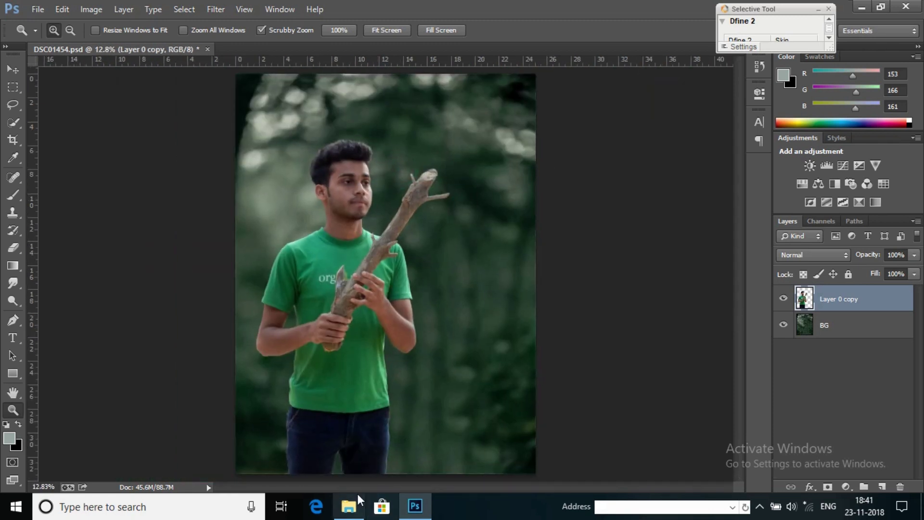
left_click(349, 505)
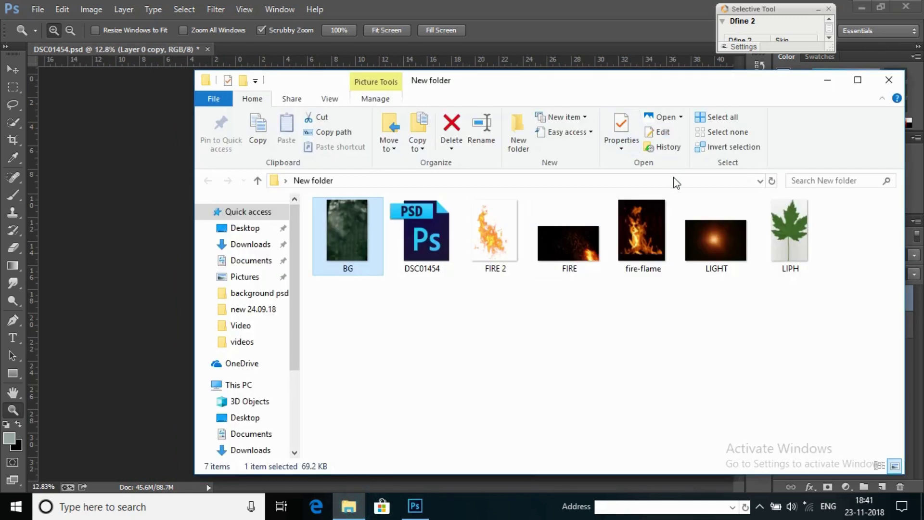
left_click(625, 246)
left_click_drag(624, 246, 165, 207)
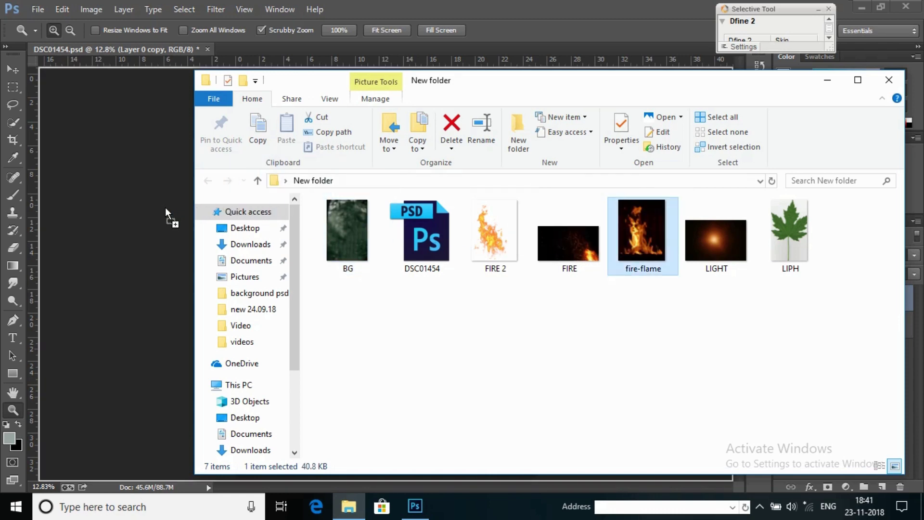
Set the fire-flame layer's blend mode to Screen and commit its placement
left_click(808, 254)
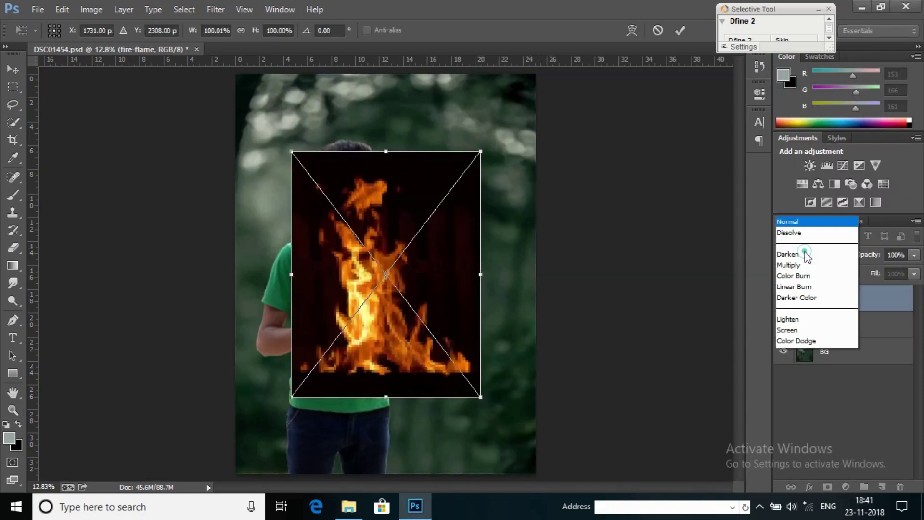
left_click(791, 116)
key("z")
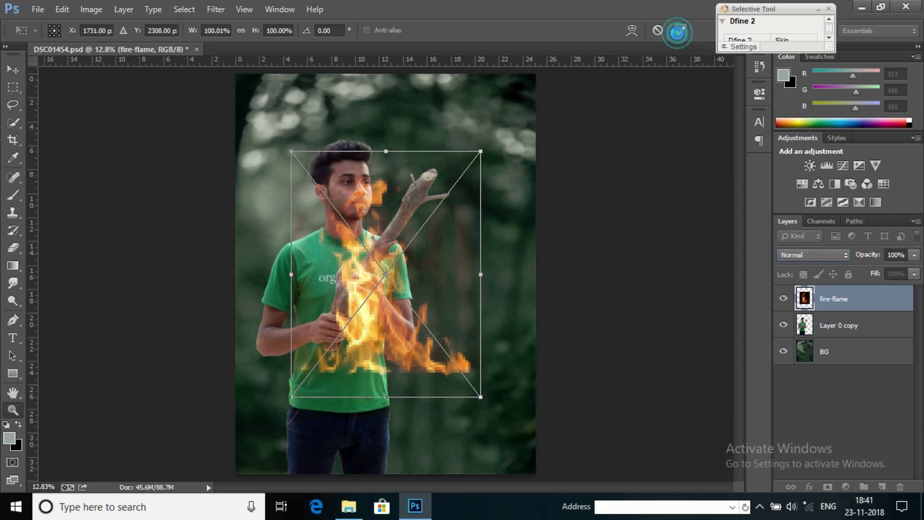
left_click(680, 30)
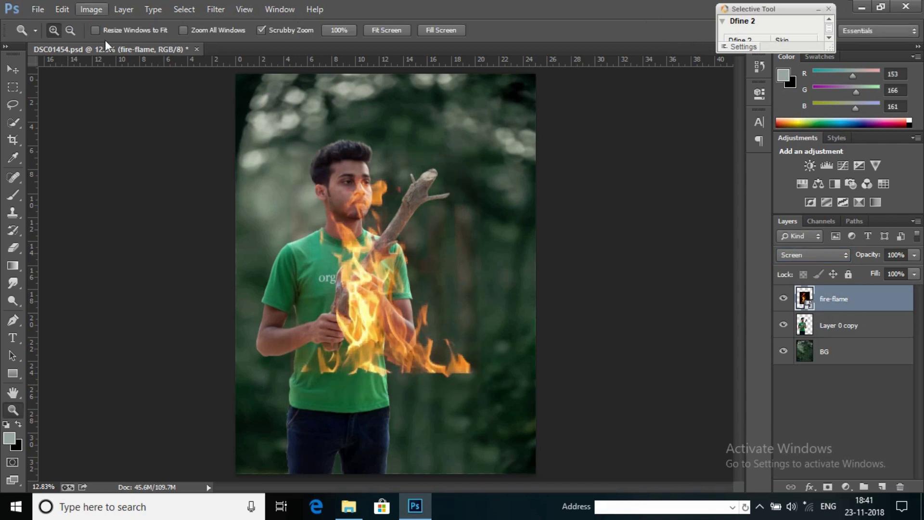
Rasterize the placed fire-flame layer
left_click(90, 9)
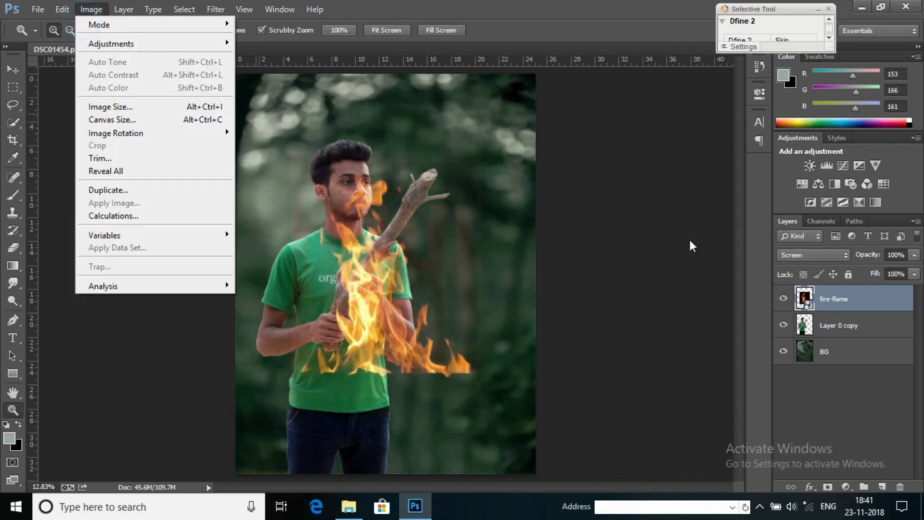
right_click(876, 297)
left_click(707, 202)
Apply a Levels adjustment to the fire-flame layer with the black input level at 36
left_click(91, 9)
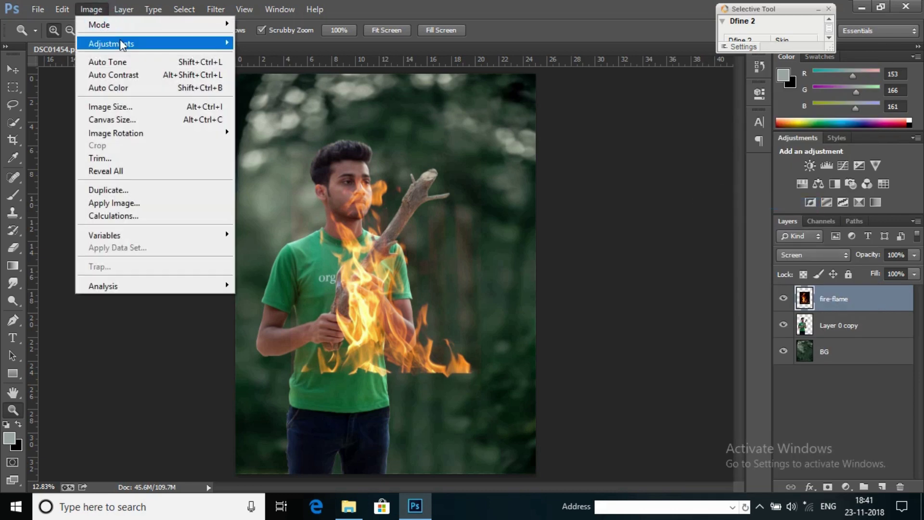
mouse_move(121, 44)
left_click(272, 56)
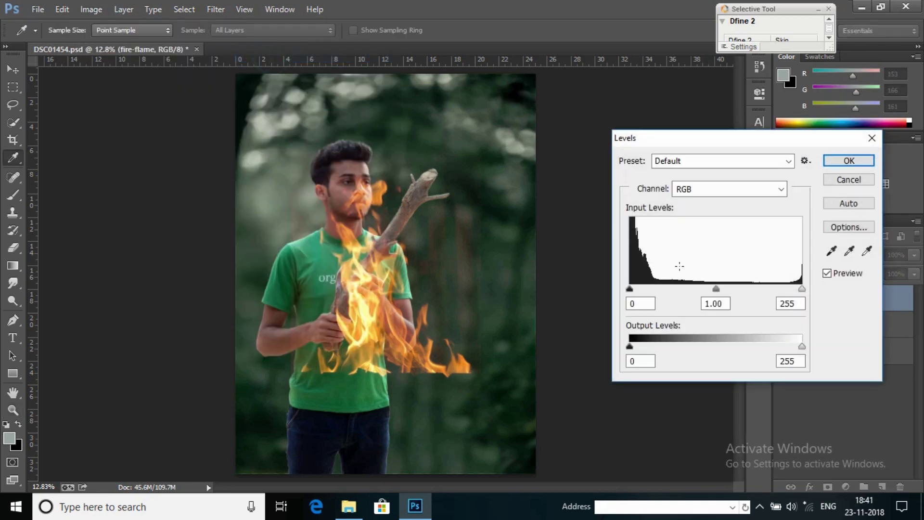
mouse_move(801, 287)
left_mouse_down()
mouse_move(783, 287)
mouse_move(815, 288)
left_mouse_up()
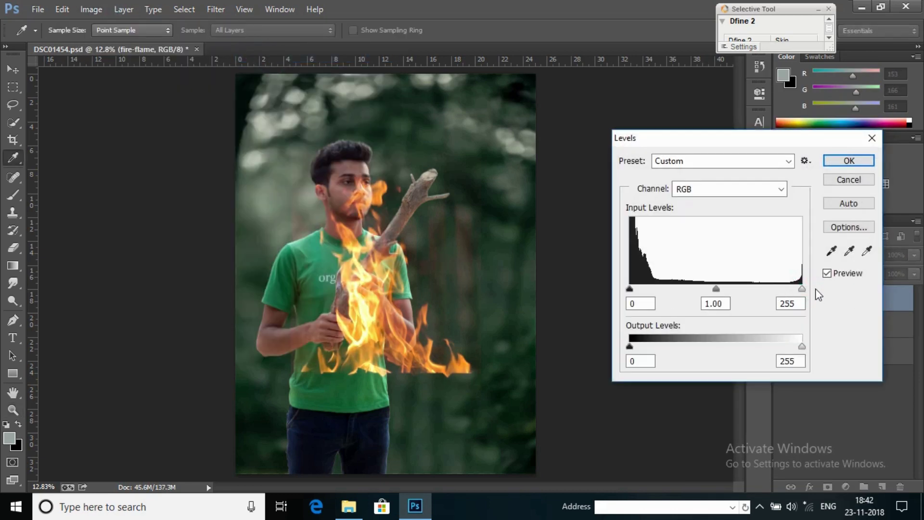
left_click_drag(630, 289, 653, 289)
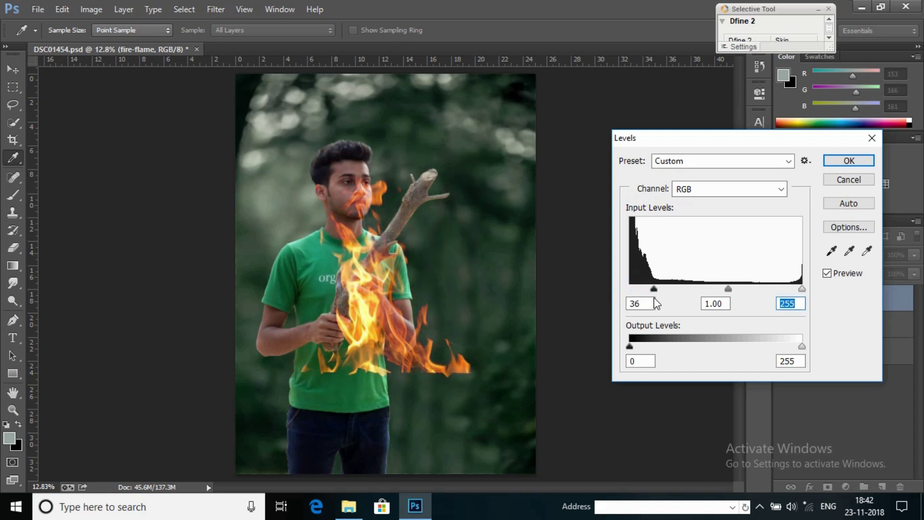
left_click(849, 160)
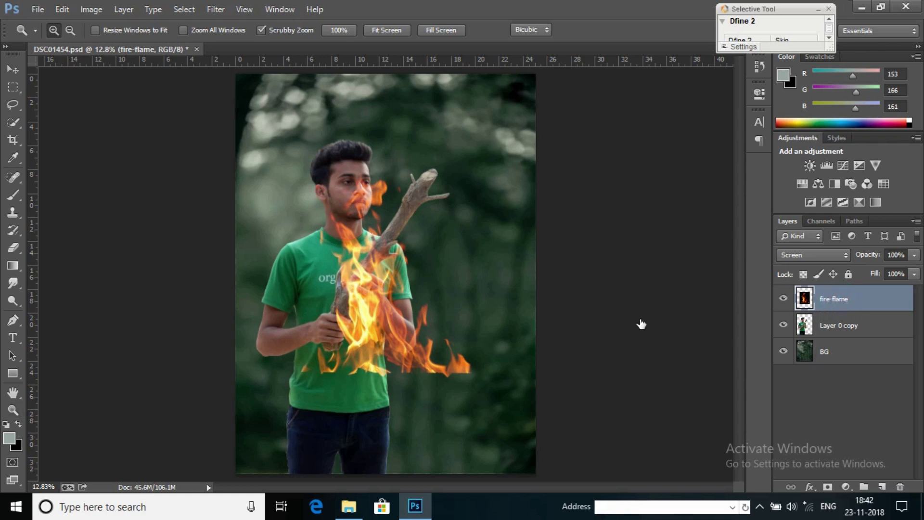
Scale the fire-flame layer to about 36%, rotate it about 12.8°, and position it over the branch's upper tip
key("ctrl+t")
left_click_drag(288, 152, 351, 227)
left_click_drag(379, 259, 416, 154)
left_click_drag(529, 138, 527, 168)
left_click_drag(450, 170, 456, 161)
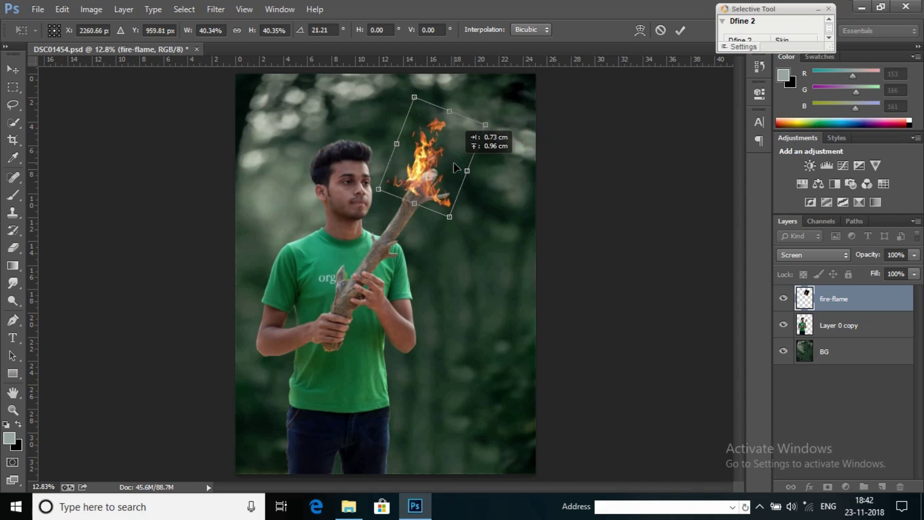
left_click_drag(413, 98, 416, 140)
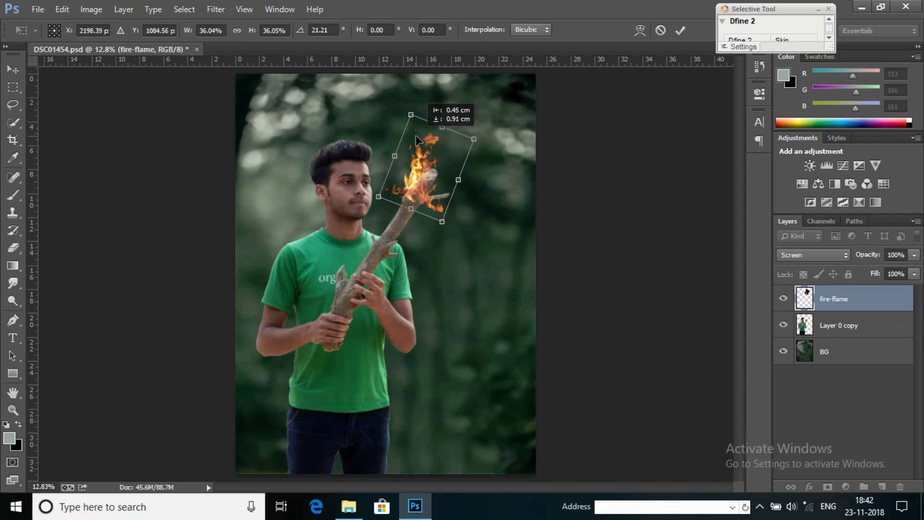
left_click_drag(481, 141, 439, 160)
left_click(680, 30)
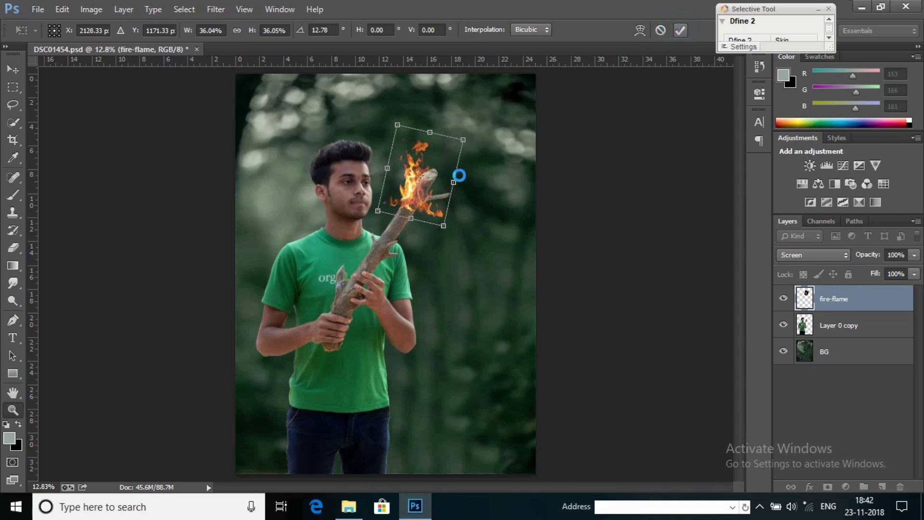
Warp the lower part of the fire-flame layer so the flame's base wraps around the branch tip and its side twig
key("ctrl+t")
right_click(432, 173)
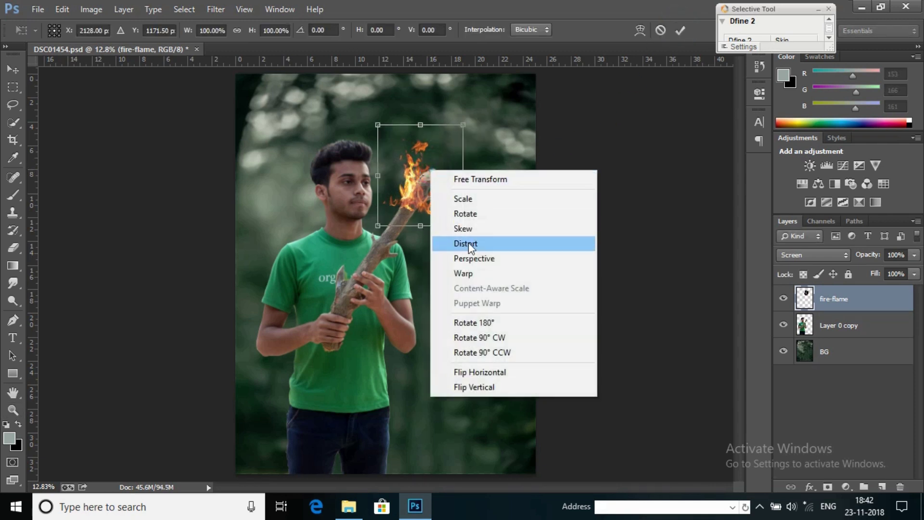
left_click(476, 272)
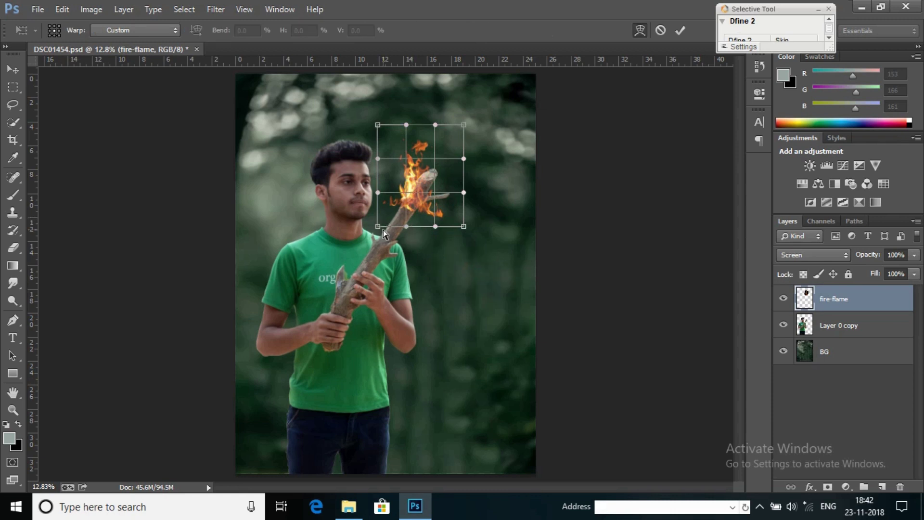
key("ctrl+plus")
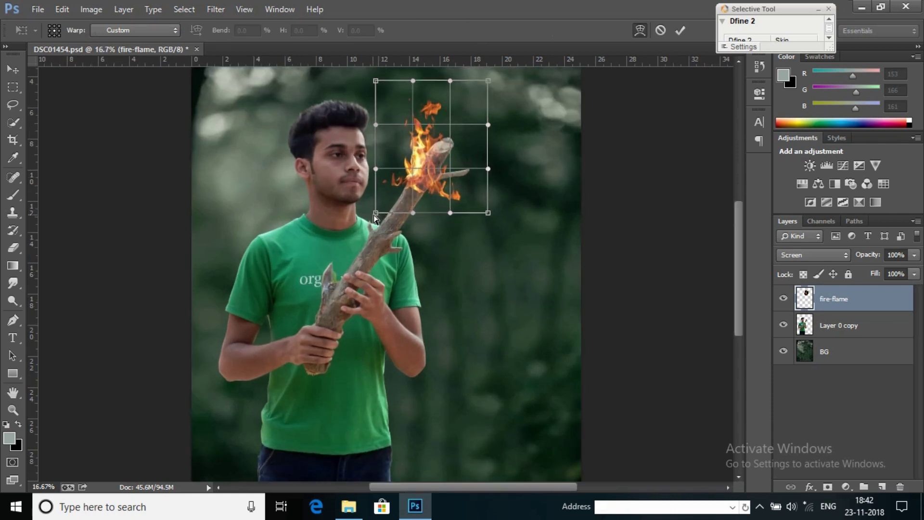
left_click_drag(374, 215, 423, 225)
left_click_drag(487, 212, 493, 147)
left_click_drag(452, 173, 459, 155)
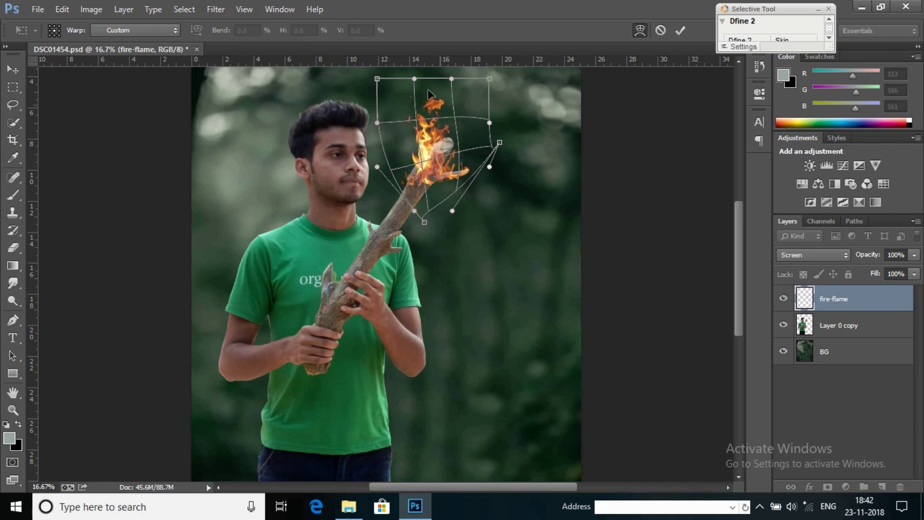
Stretch the upper part of the fire-flame warp upward to lengthen the flame, and commit the warp
key("ctrl+minus")
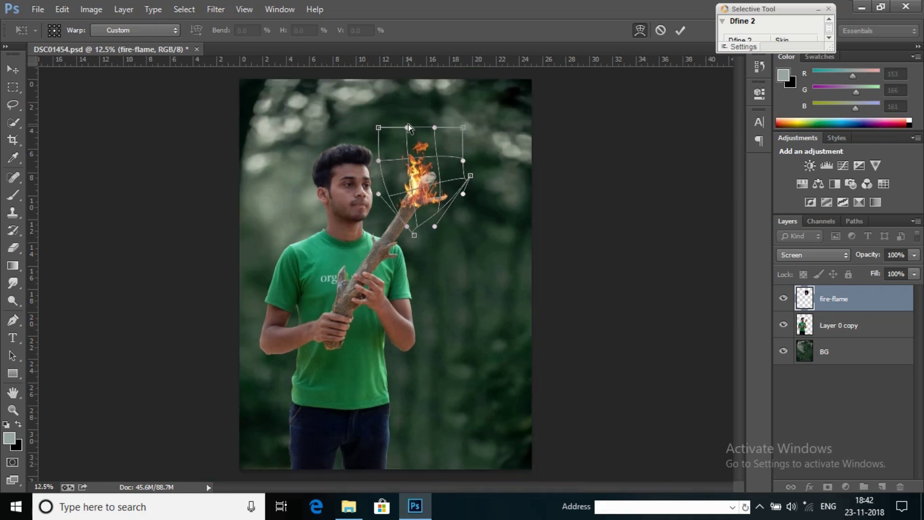
left_click(407, 127)
left_click_drag(408, 121, 426, 75)
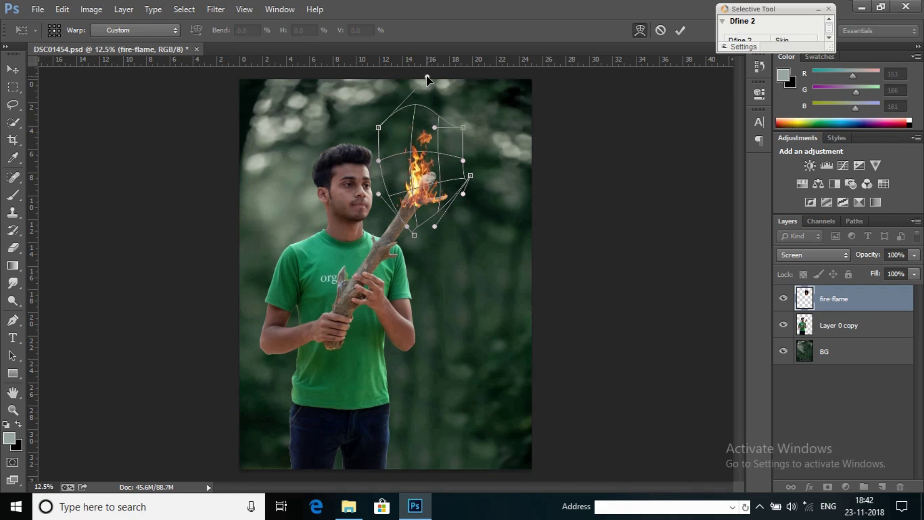
left_click_drag(469, 120, 491, 87)
left_click_drag(378, 126, 383, 94)
left_click(681, 31)
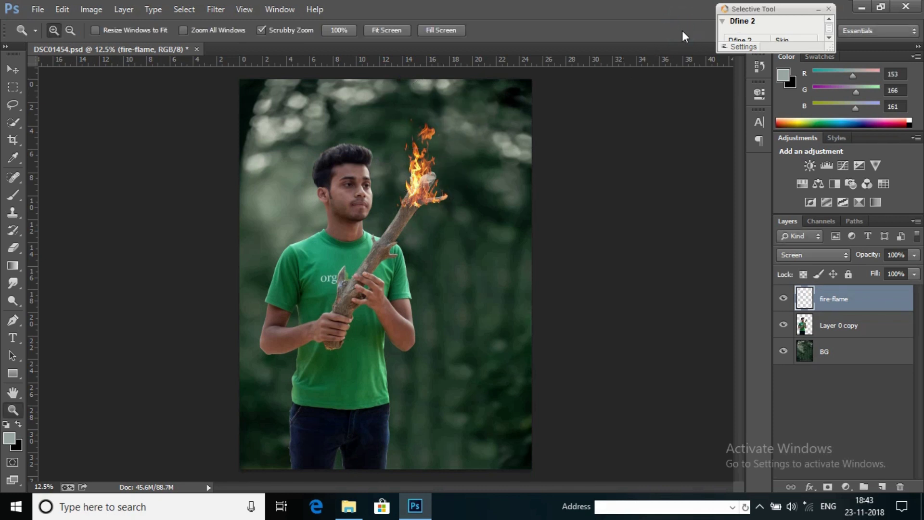
Place the FIRE 2 image from the New folder window into the composition and rasterize its layer
left_click(462, 201)
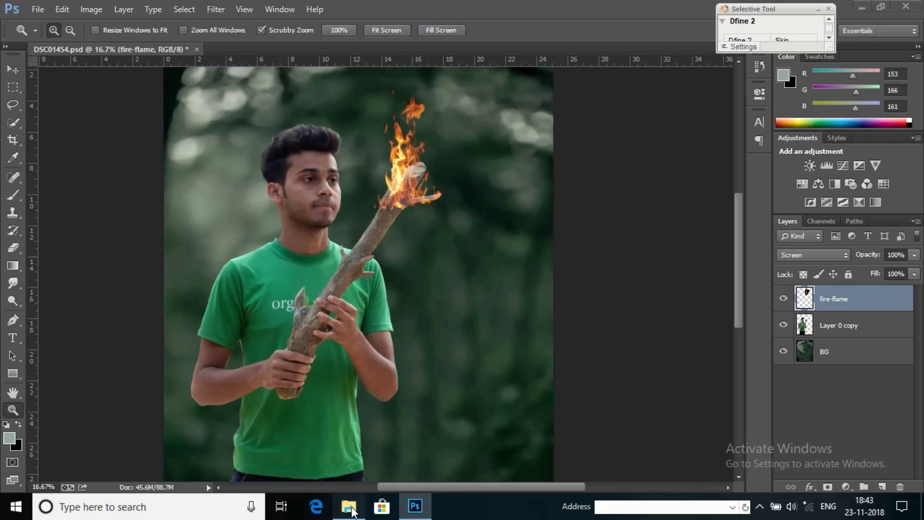
left_click(348, 505)
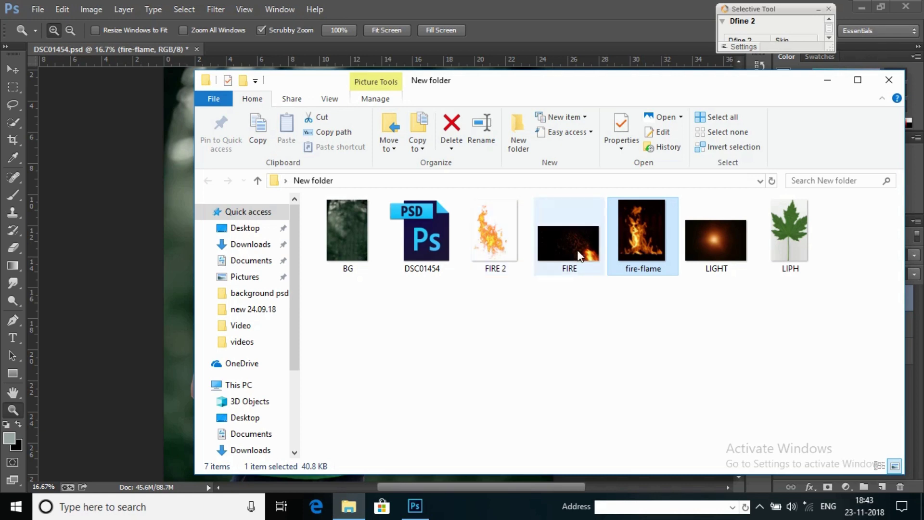
left_click_drag(498, 238, 150, 224)
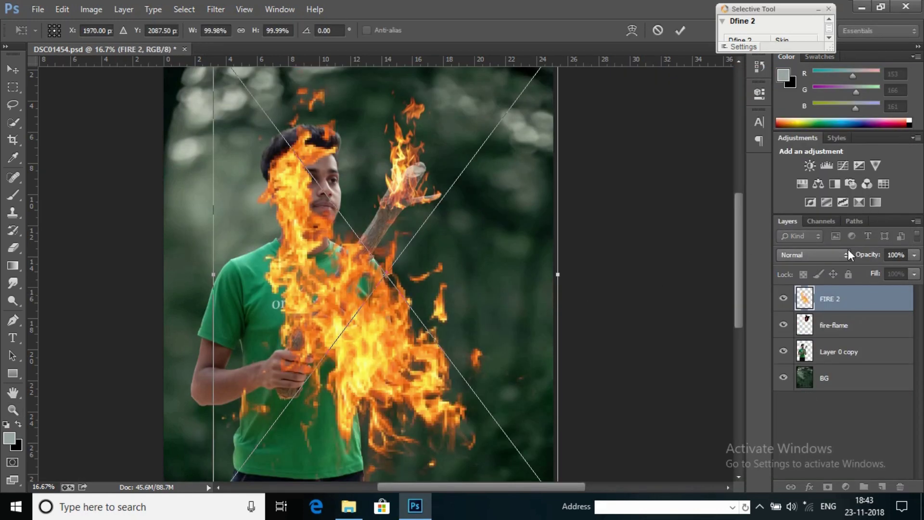
left_click(683, 33)
right_click(846, 296)
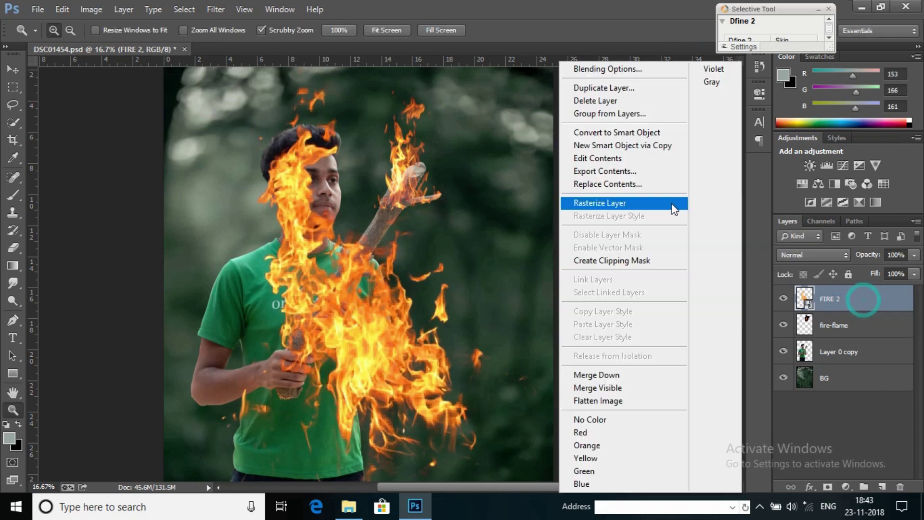
left_click(628, 201)
Scale the FIRE 2 layer to about 30%, flip it horizontally, rotate it about 14.5°, and position it over the branch tip
key("ctrl+t")
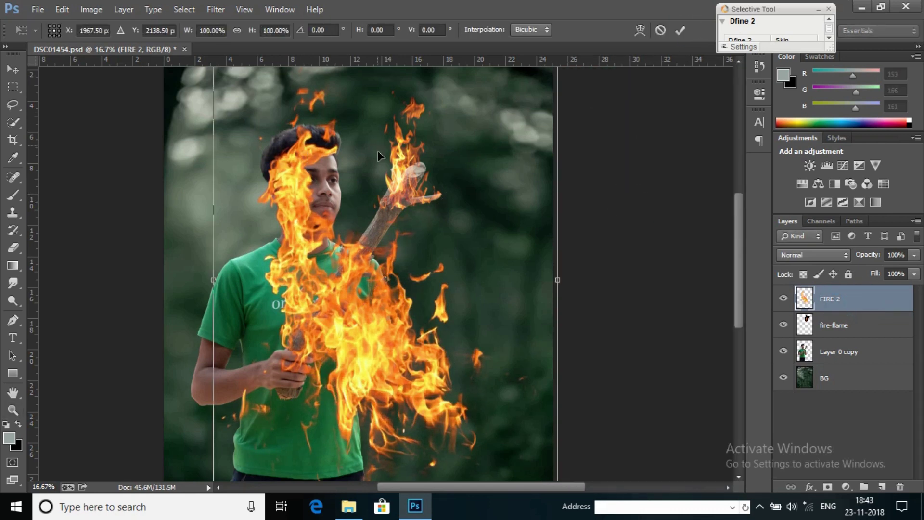
left_click_drag(211, 68, 359, 312)
left_click_drag(413, 355, 412, 130)
right_click(432, 137)
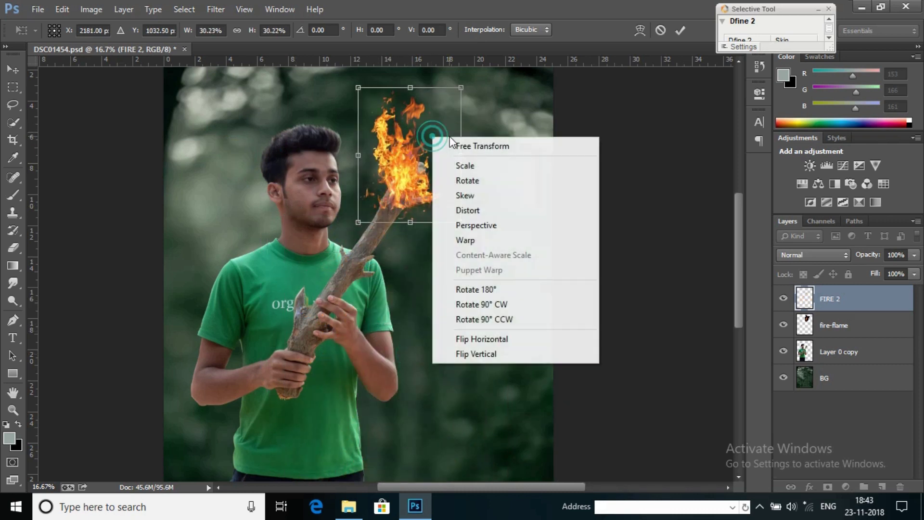
left_click(488, 339)
left_click_drag(495, 137, 501, 160)
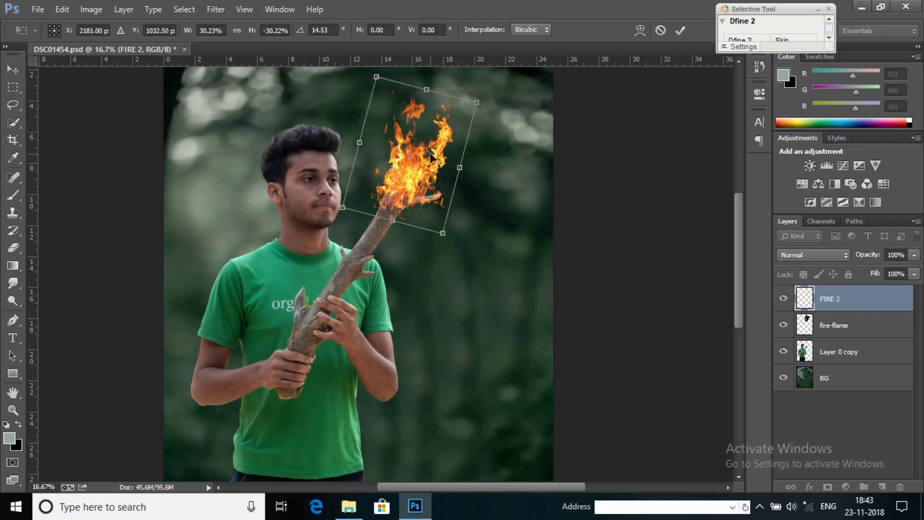
left_click_drag(429, 152, 437, 155)
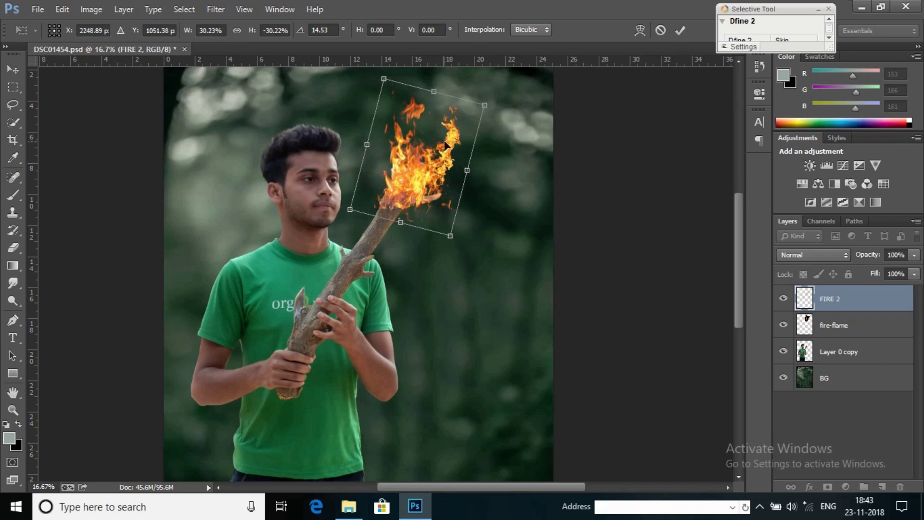
Warp the FIRE 2 flame to hug the branch tip at its base and lean outward at its upper end, and commit it
right_click(445, 143)
left_click(478, 227)
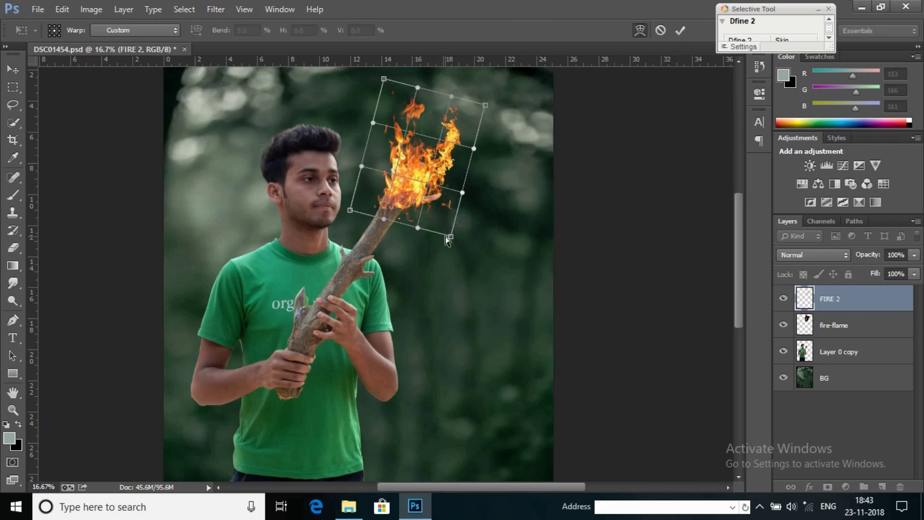
left_click_drag(450, 237, 461, 193)
left_click_drag(351, 212, 370, 218)
left_click_drag(375, 122, 388, 135)
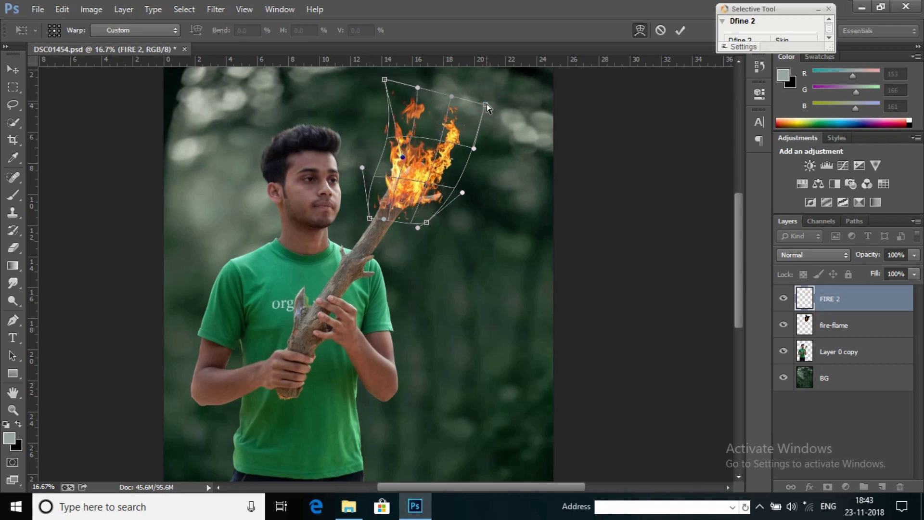
left_click_drag(485, 104, 520, 106)
left_click_drag(540, 108, 544, 110)
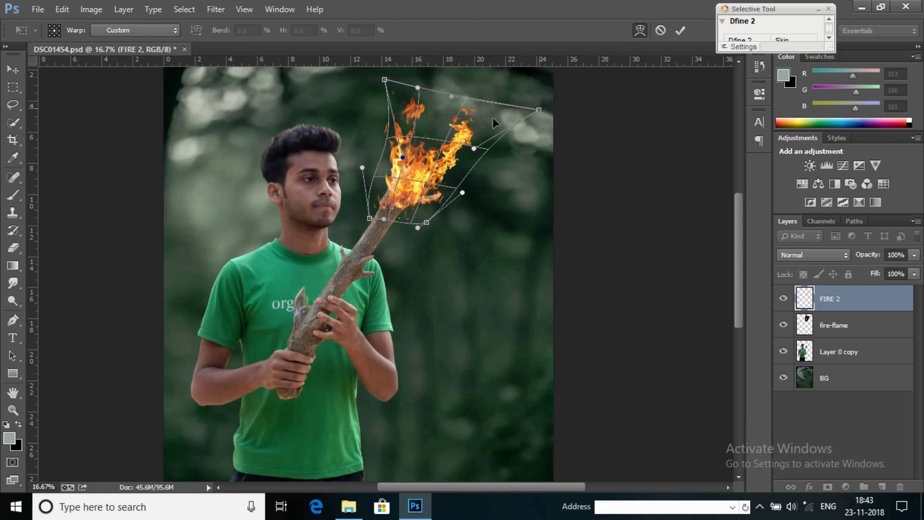
left_click_drag(441, 143, 421, 126)
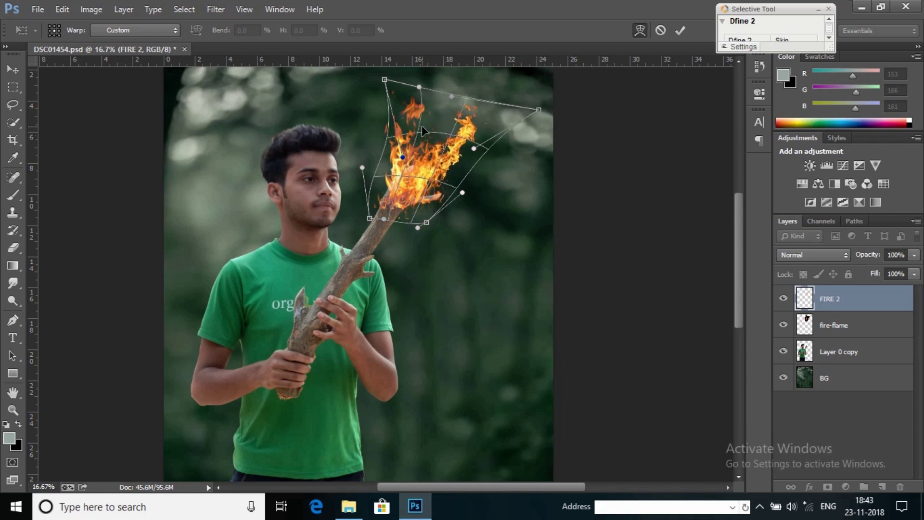
key("z")
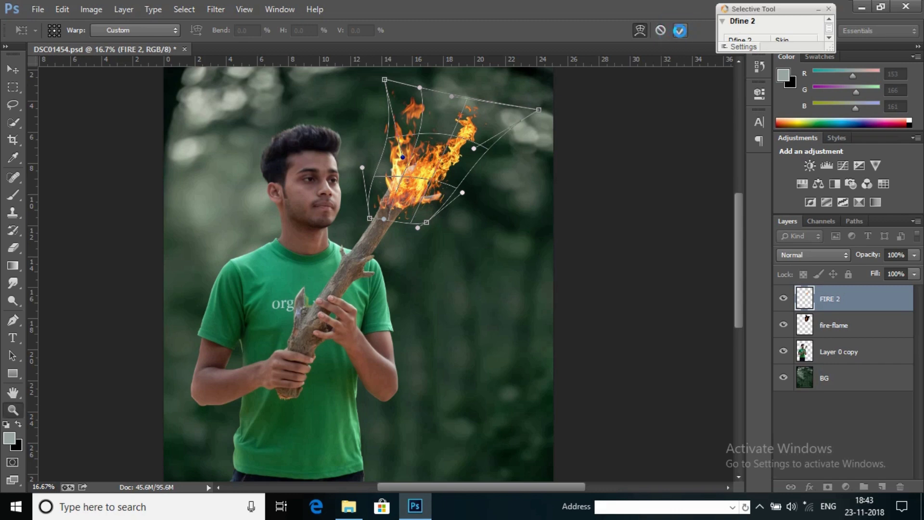
left_click(680, 30)
left_click(421, 203)
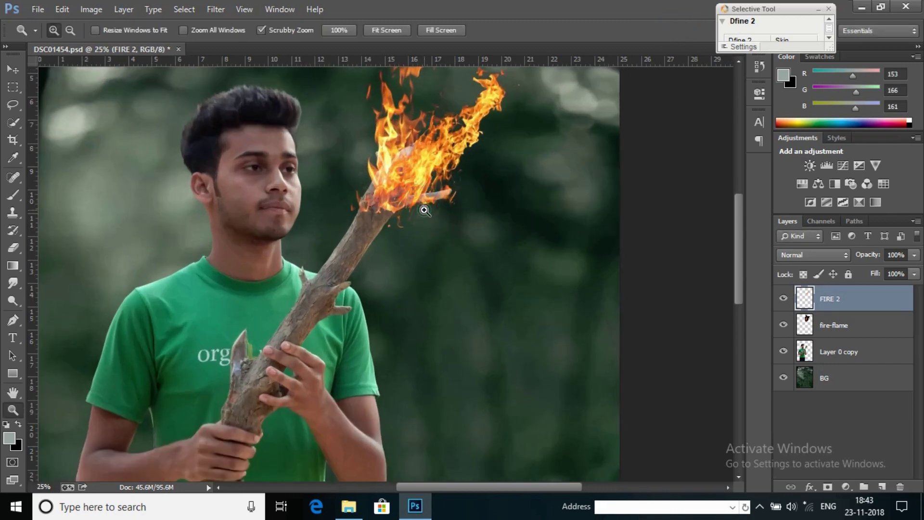
right_click(447, 179)
left_click(461, 194)
left_click(424, 198)
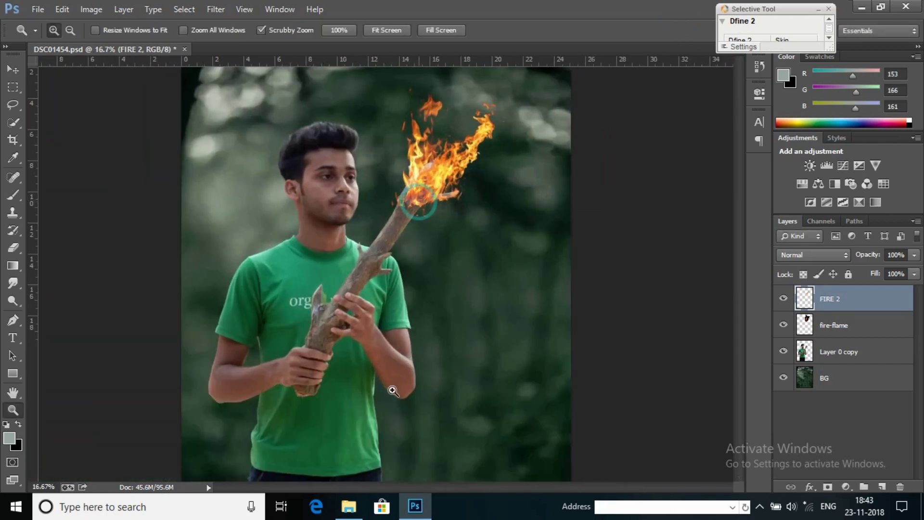
Place the FIRE sparks image from the New folder window into the composition with the Screen blend mode
left_click(349, 506)
left_click_drag(592, 246, 120, 172)
left_click(818, 254)
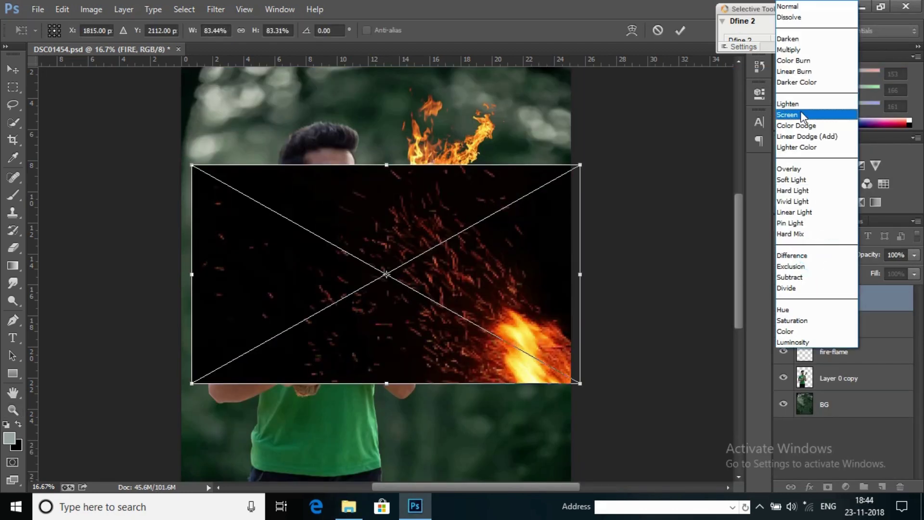
left_click(800, 110)
left_click(685, 29)
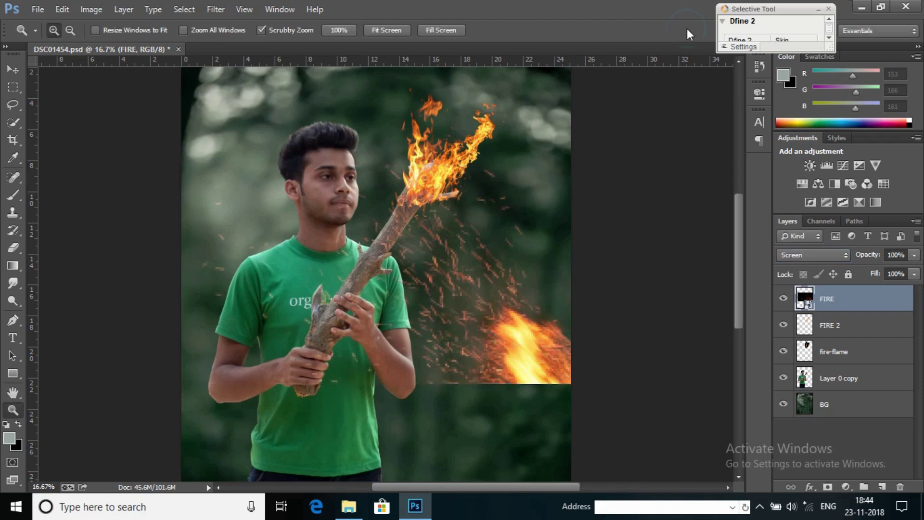
Rasterize the FIRE sparks layer and apply Levels to it with input black 23 and input white 252
right_click(824, 311)
left_click(689, 203)
left_click(91, 9)
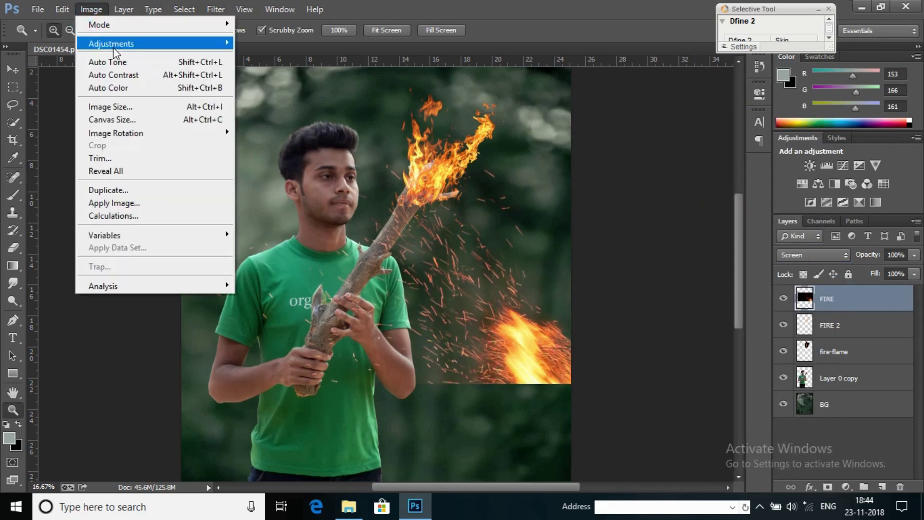
mouse_move(115, 44)
left_click(270, 59)
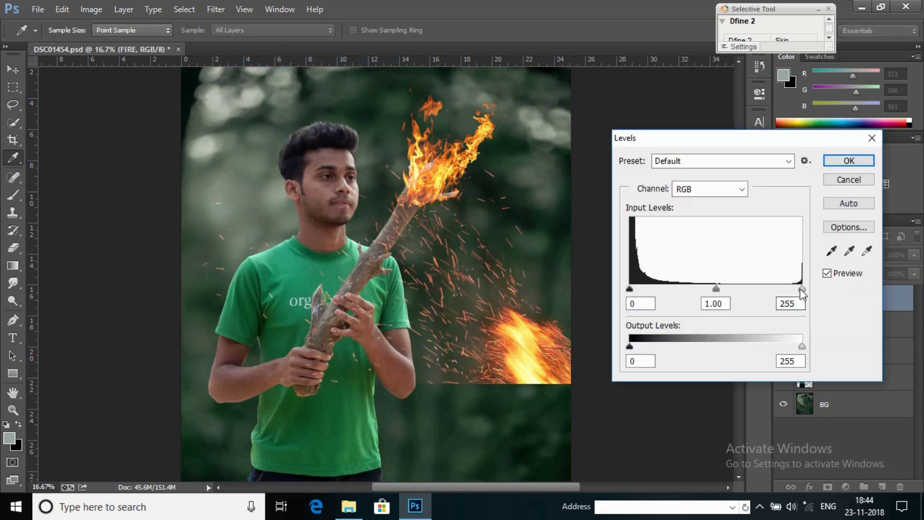
left_click_drag(801, 289, 800, 287)
left_click_drag(629, 289, 646, 289)
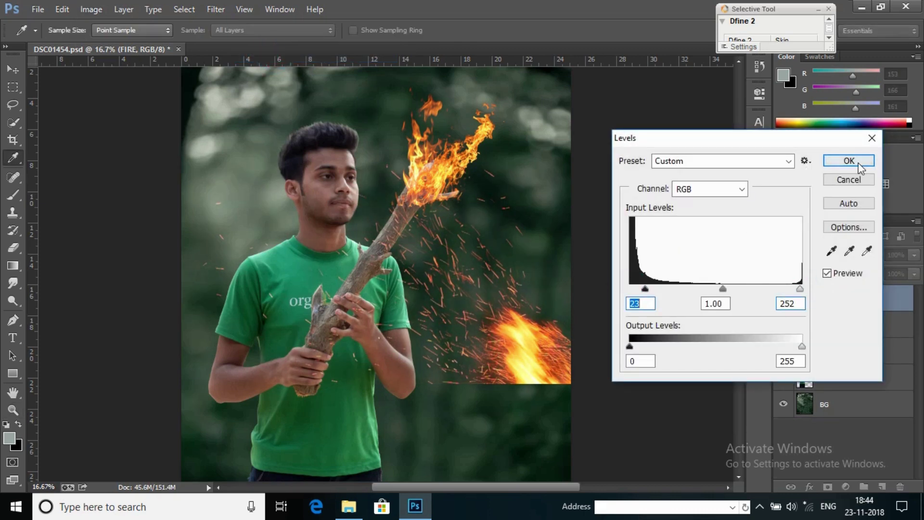
left_click(850, 162)
Flip the FIRE layer horizontally, scale it to about 48%, and position its flame over the burning branch tip
key("ctrl+t")
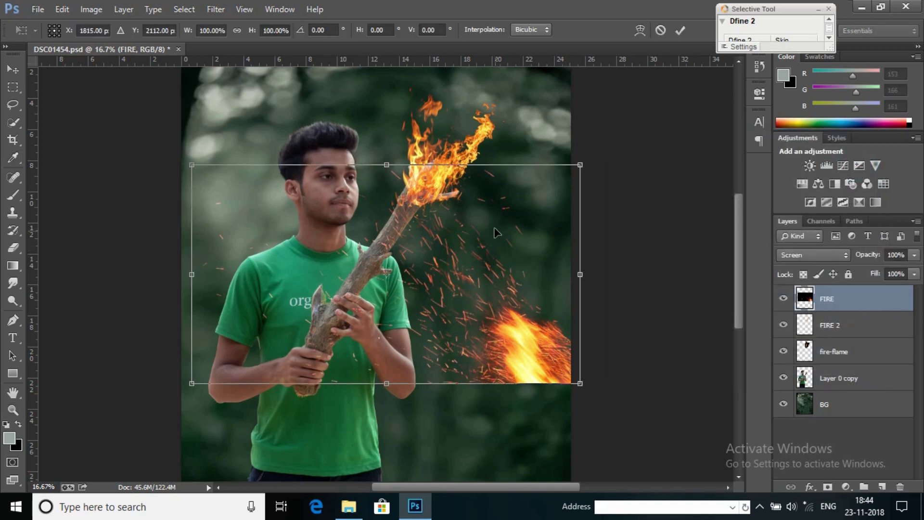
right_click(495, 219)
left_click(589, 428)
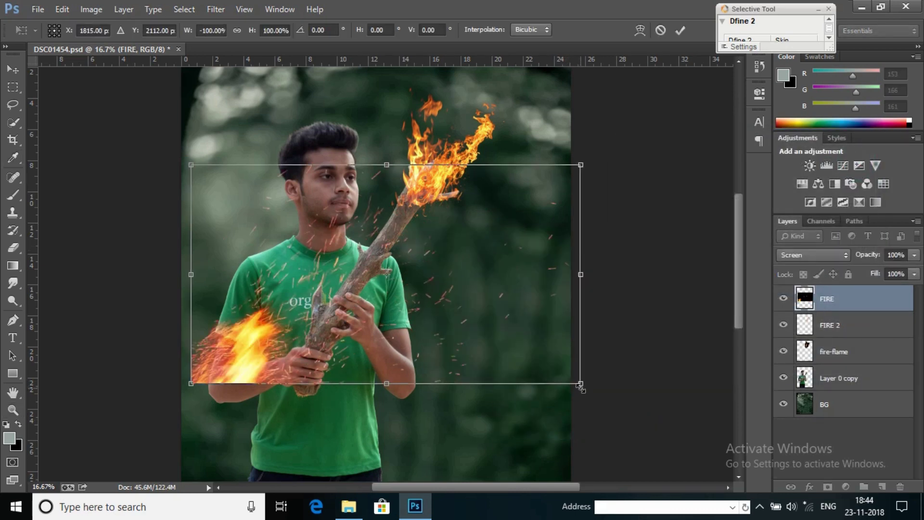
left_click_drag(581, 385, 476, 334)
left_click_drag(414, 293, 549, 156)
left_click(549, 168)
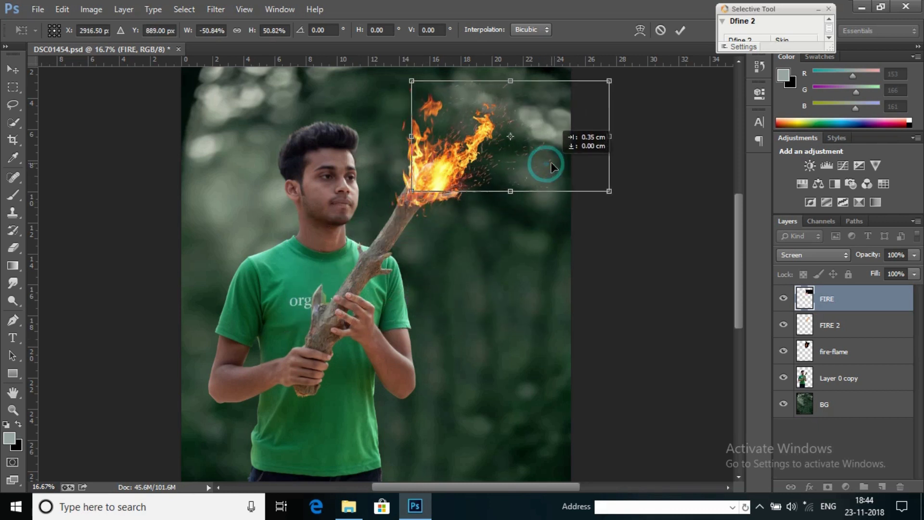
left_click_drag(597, 188, 598, 188)
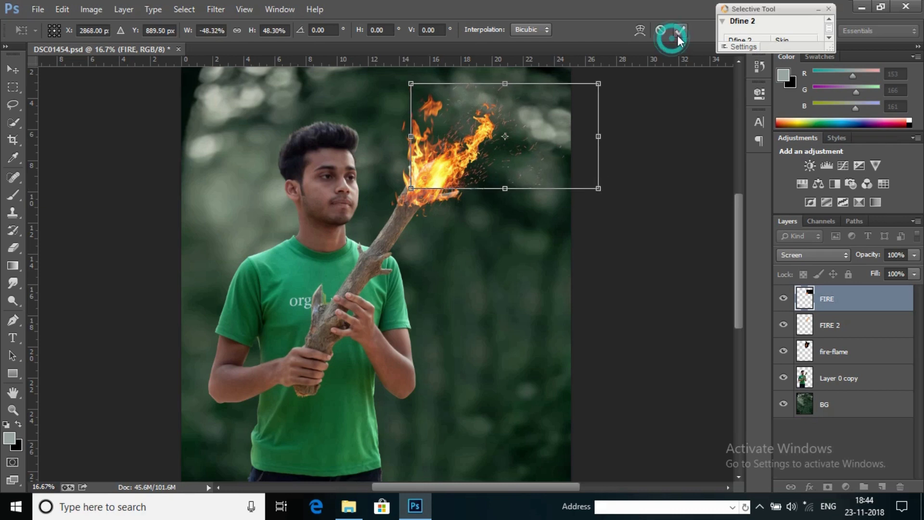
left_click(677, 35)
Add a layer mask to the FIRE layer and choose a soft round brush with 0% hardness
key("z")
left_click_drag(422, 193, 476, 279)
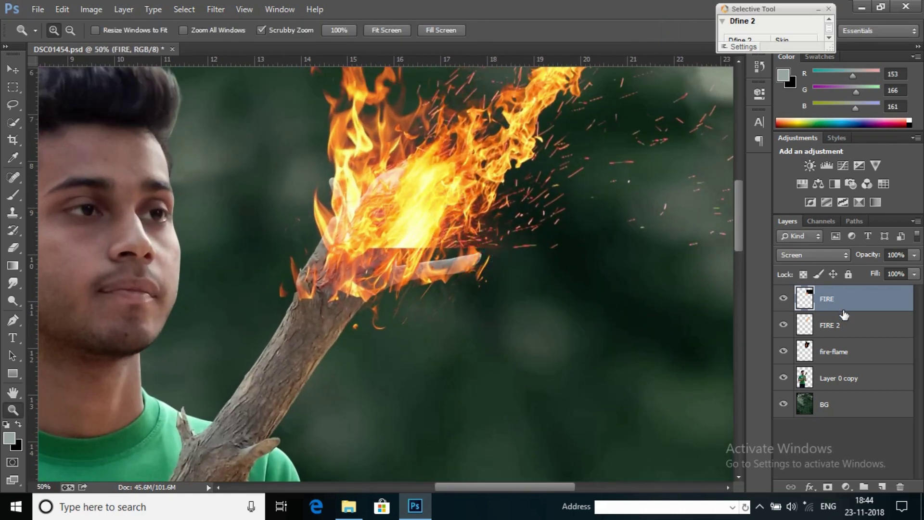
left_click(828, 487)
left_click(13, 195)
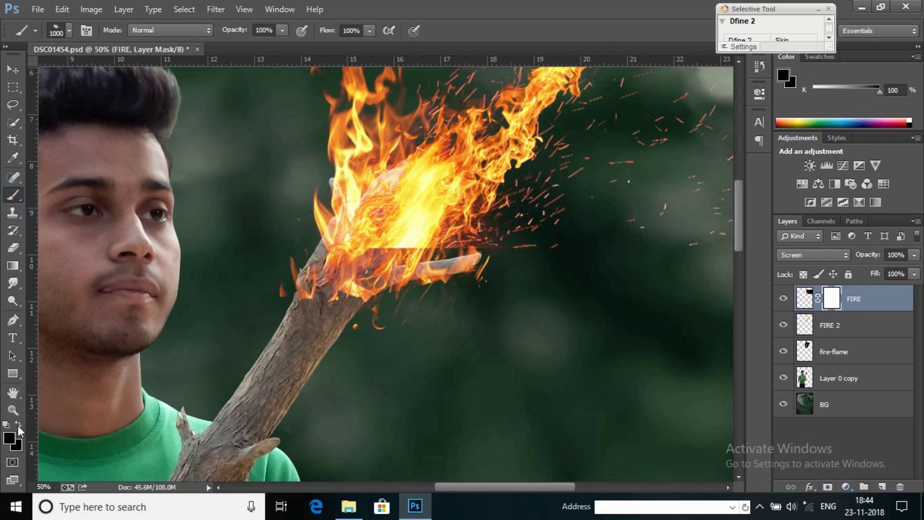
left_click(18, 425)
right_click(508, 291)
scroll(566, 339, "up", 1)
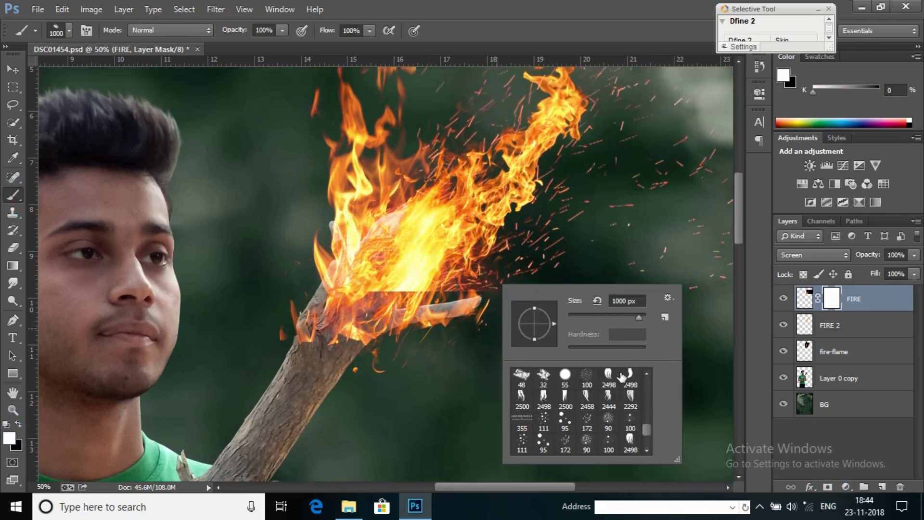
left_click_drag(644, 429, 646, 380)
left_click(612, 377)
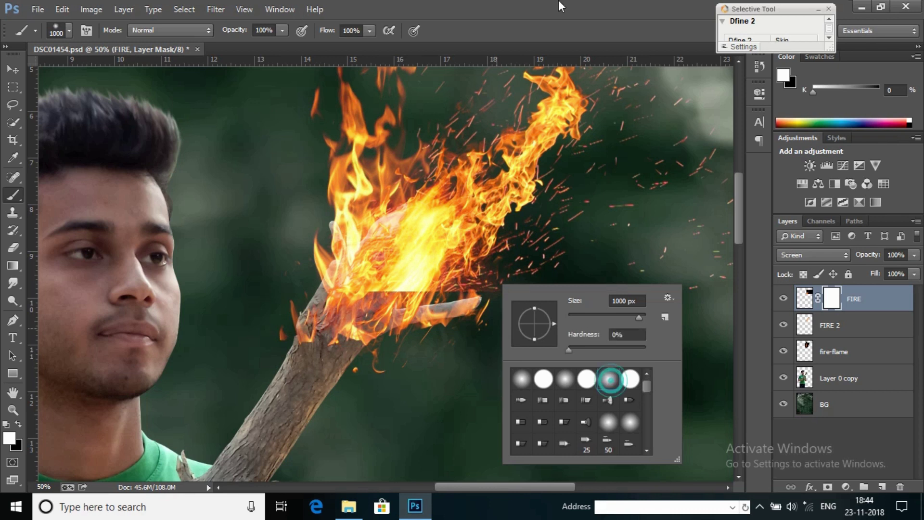
left_click(558, 19)
Paint black on the FIRE layer mask with a 250 px brush to hide the flame's hard lower edge at the branch
key("bracketleft")
key("bracketleft")
key("bracketleft")
key("bracketleft")
key("bracketleft")
key("bracketleft")
key("bracketleft")
key("bracketleft")
key("bracketleft")
key("bracketleft")
key("bracketleft")
key("bracketleft")
key("bracketleft")
key("bracketleft")
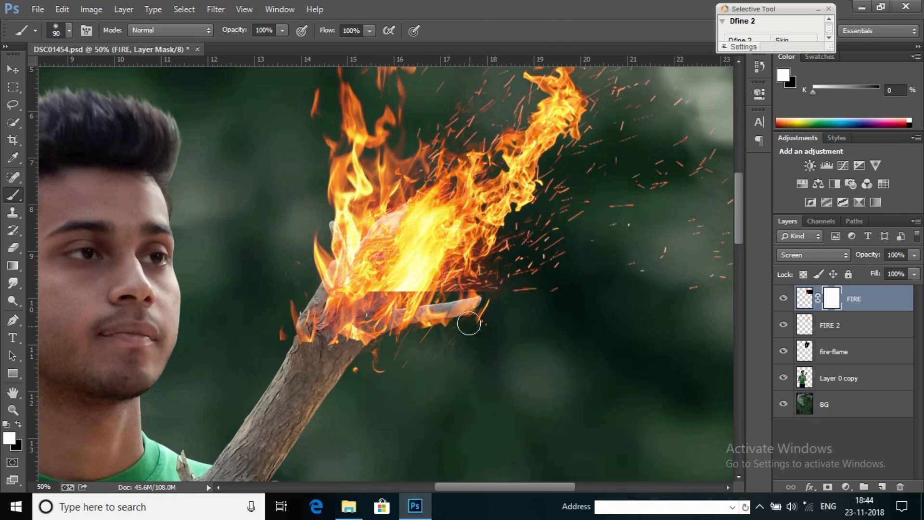
left_click(15, 426)
key("bracketright")
key("bracketright")
key("bracketright")
key("bracketright")
key("bracketright")
key("bracketright")
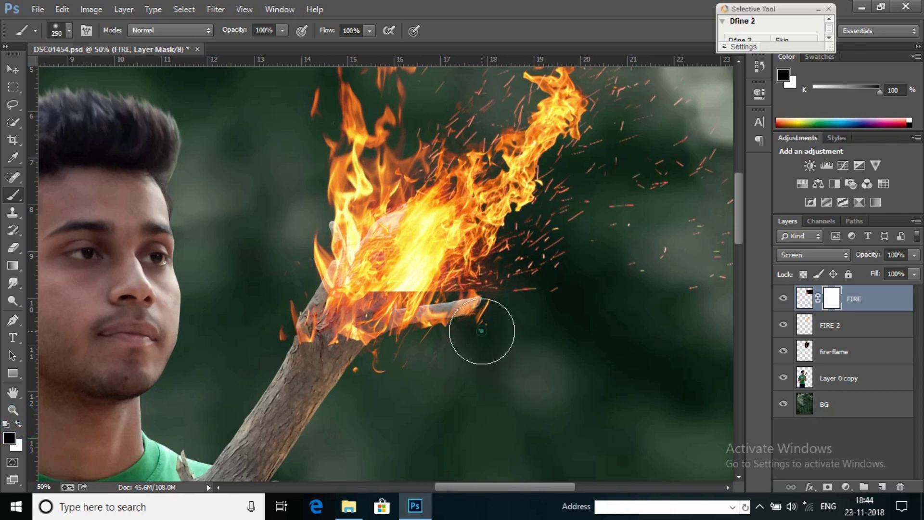
mouse_move(472, 324)
left_mouse_down()
mouse_move(362, 327)
mouse_move(490, 322)
mouse_move(351, 320)
mouse_move(319, 317)
mouse_move(305, 302)
mouse_move(418, 328)
mouse_move(488, 315)
mouse_move(412, 311)
left_mouse_up()
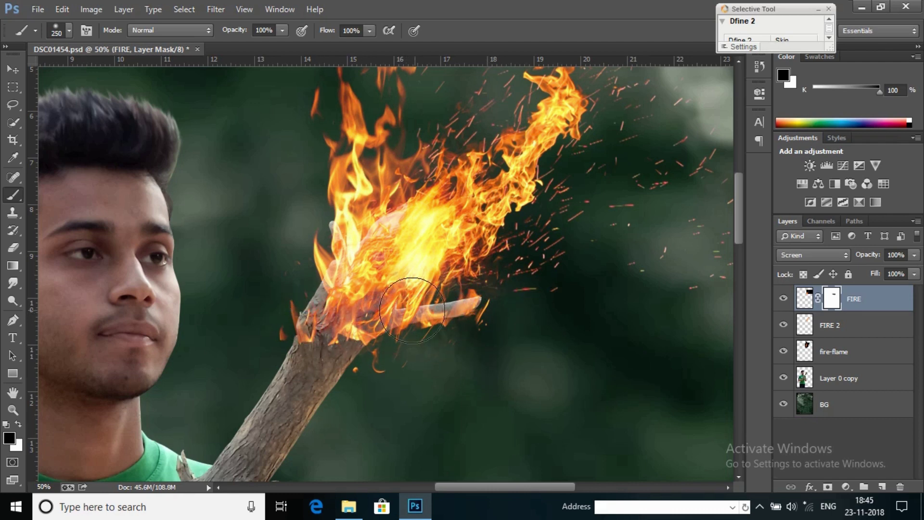
key("z")
right_click(501, 264)
left_click(515, 273)
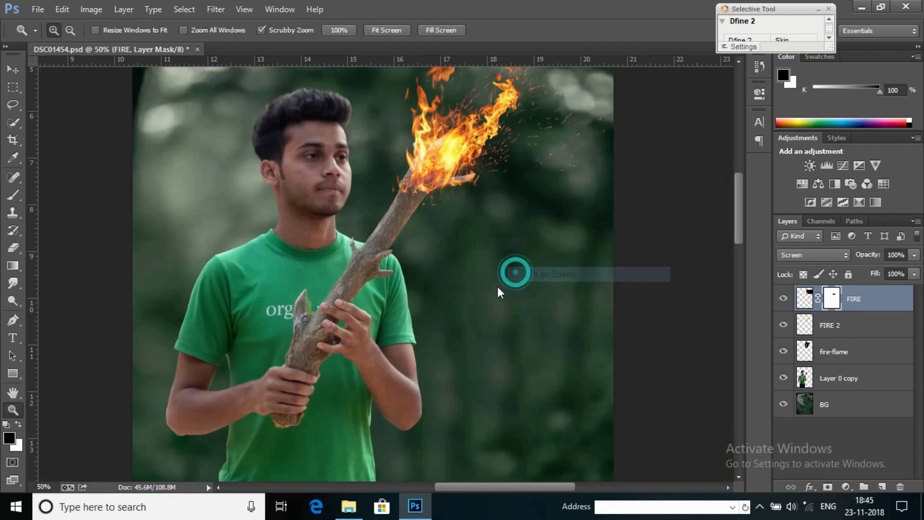
right_click(425, 172)
left_click(482, 264)
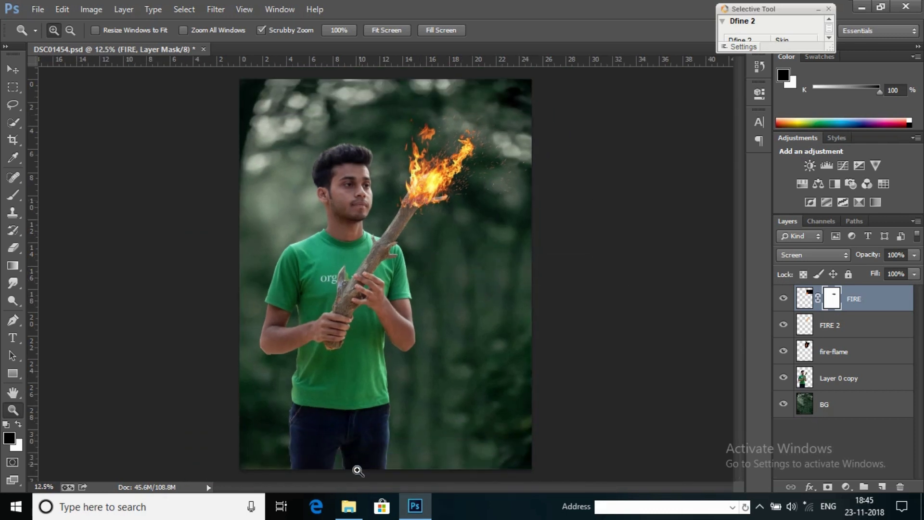
Add an empty layer directly above Layer 0 copy and set up the brush with black as the foreground colour
left_click(841, 375)
key("ctrl+plus")
left_click(881, 486)
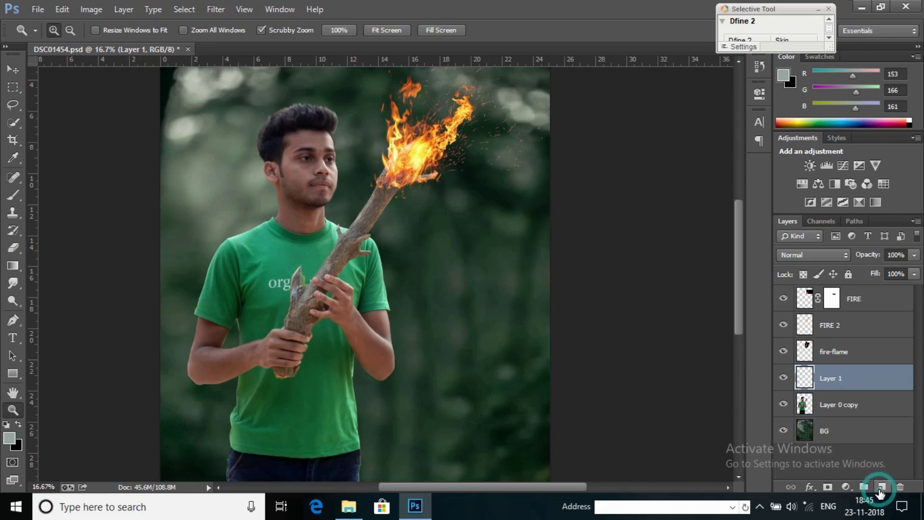
left_click(349, 187)
left_click(348, 188)
left_click(349, 188)
left_click(13, 195)
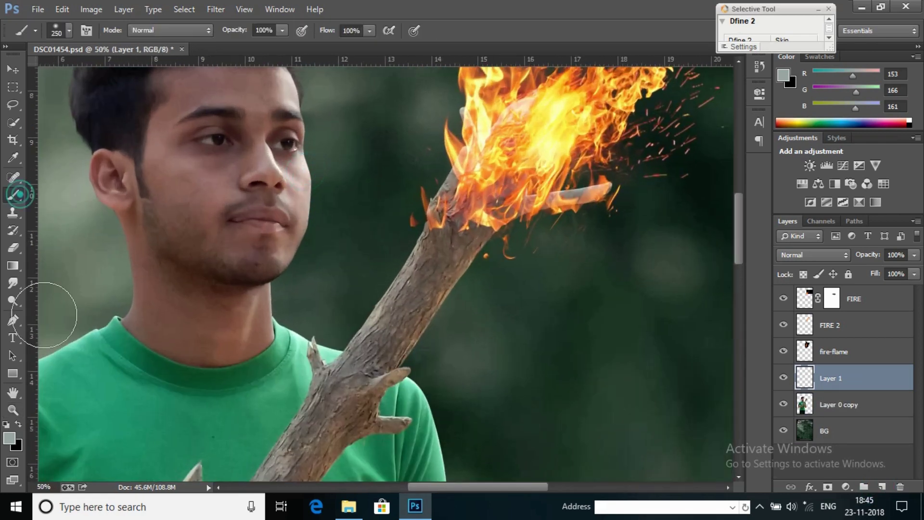
left_click(18, 424)
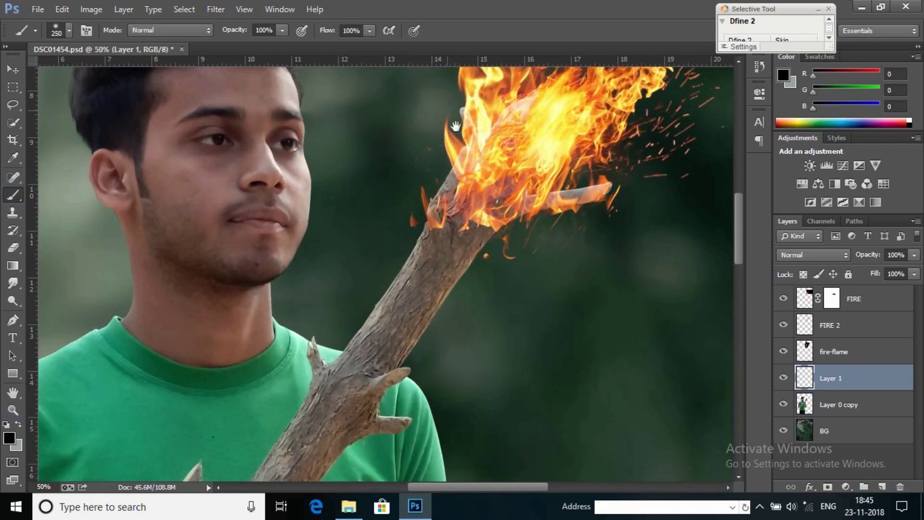
left_click_drag(455, 126, 429, 181)
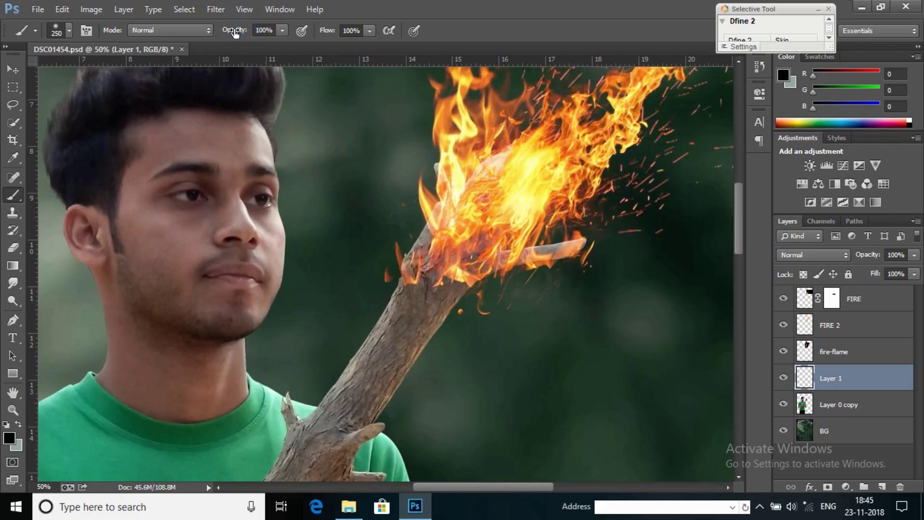
Darken the burning branch tip on Layer 1 with soft black strokes at 14% brush opacity, using sizes of about 80 to 150 px
left_click_drag(208, 35, 194, 40)
key("Return")
key("bracketleft")
key("bracketleft")
key("bracketleft")
mouse_move(430, 253)
left_mouse_down()
mouse_move(417, 269)
mouse_move(438, 231)
mouse_move(435, 271)
mouse_move(414, 277)
mouse_move(417, 286)
mouse_move(463, 272)
left_mouse_up()
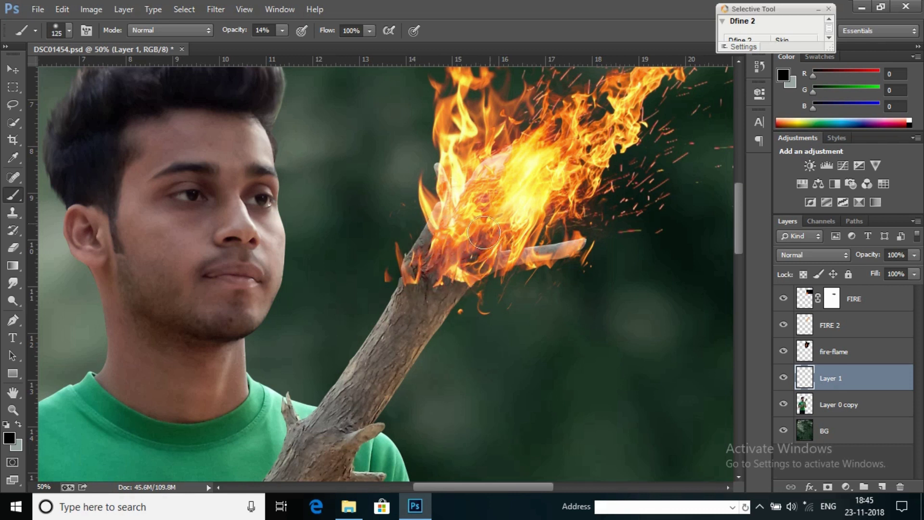
mouse_move(483, 233)
left_mouse_down()
mouse_move(503, 171)
mouse_move(470, 203)
mouse_move(497, 169)
mouse_move(529, 152)
mouse_move(558, 166)
left_mouse_up()
mouse_move(525, 212)
left_mouse_down()
mouse_move(513, 229)
mouse_move(516, 262)
mouse_move(488, 264)
left_mouse_up()
key("bracketleft")
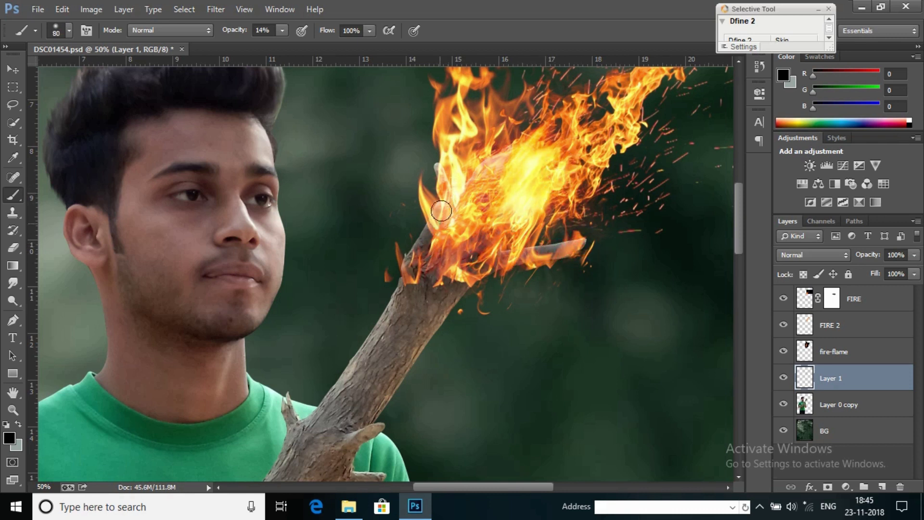
left_click(439, 196)
key("bracketright")
key("bracketright")
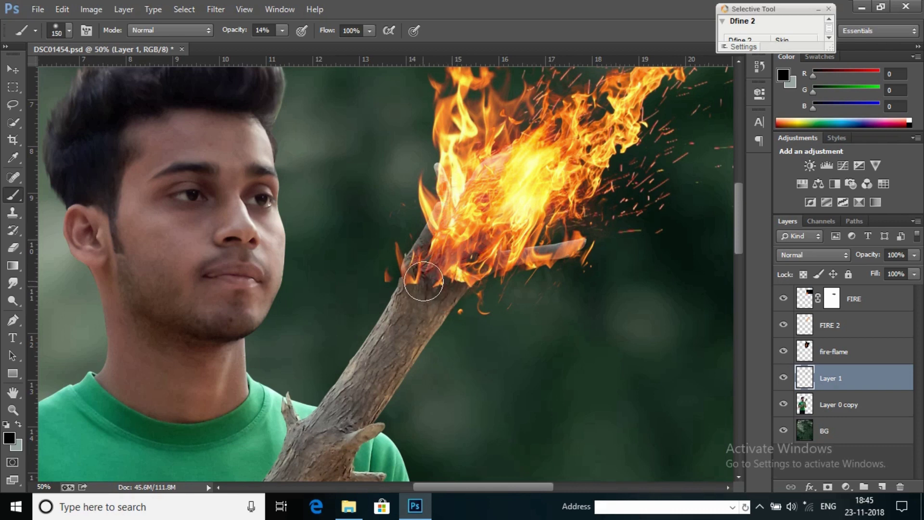
Reduce the opacity of Layer 1 to 83%
left_click(13, 409)
right_click(539, 201)
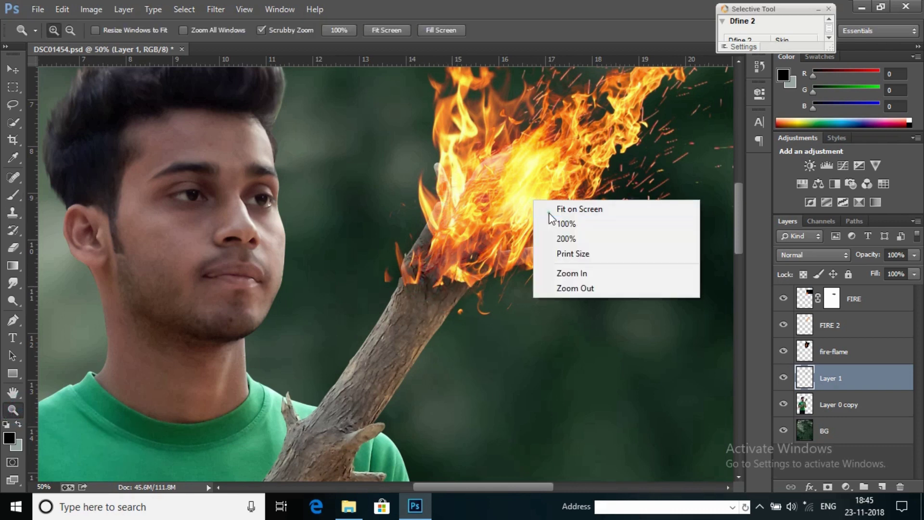
left_click(560, 209)
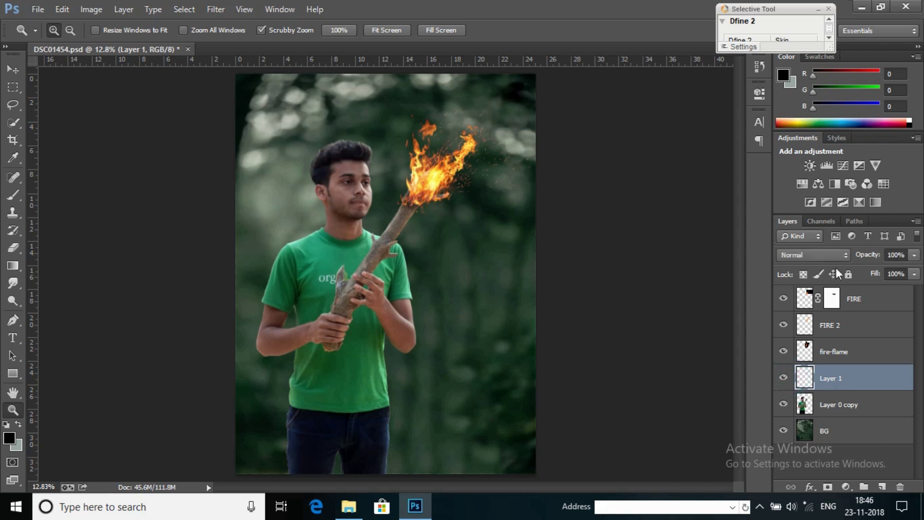
left_click_drag(873, 256, 861, 258)
left_click(464, 258)
right_click(513, 270)
left_click(509, 255)
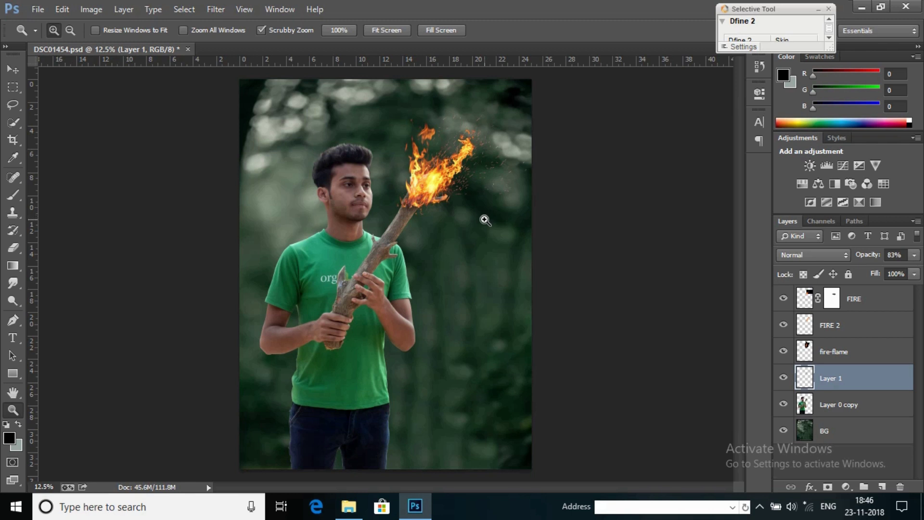
left_click(398, 195)
right_click(486, 165)
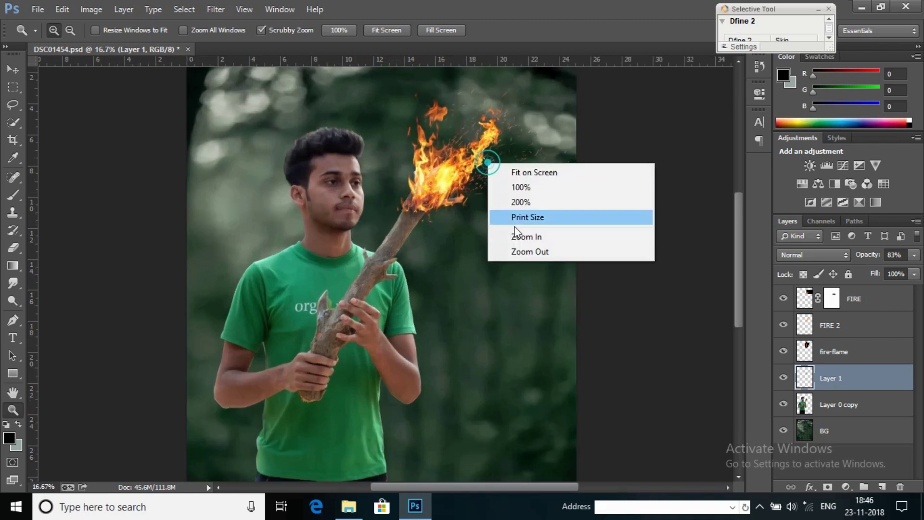
left_click(526, 251)
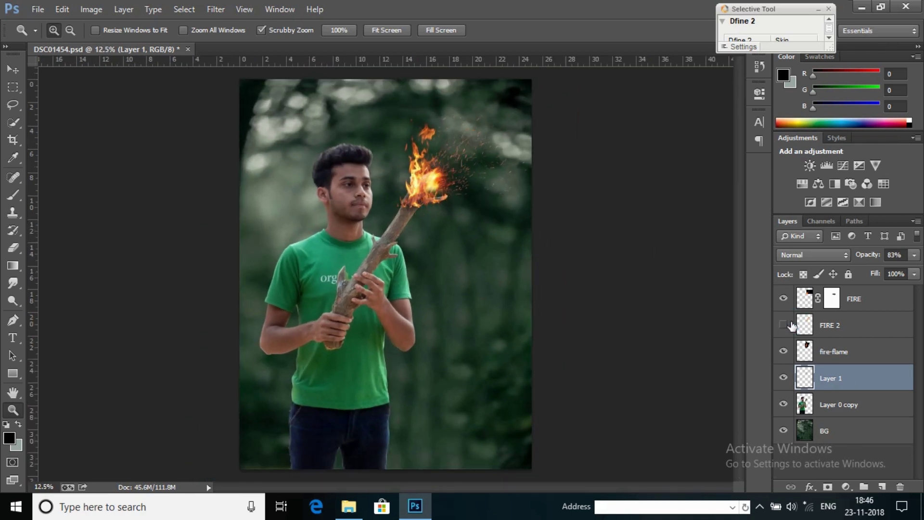
Duplicate the FIRE 2 layer and place the copy between Layer 0 copy and BG
left_click(833, 327)
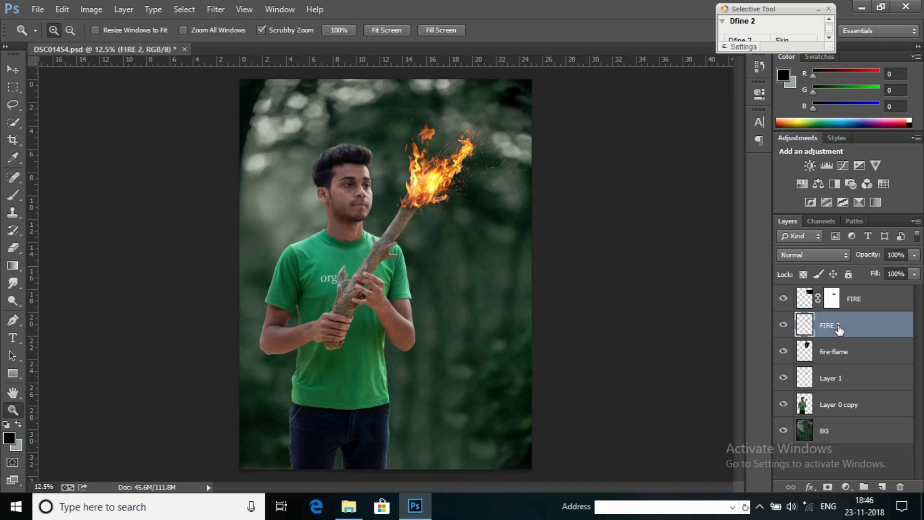
right_click(839, 329)
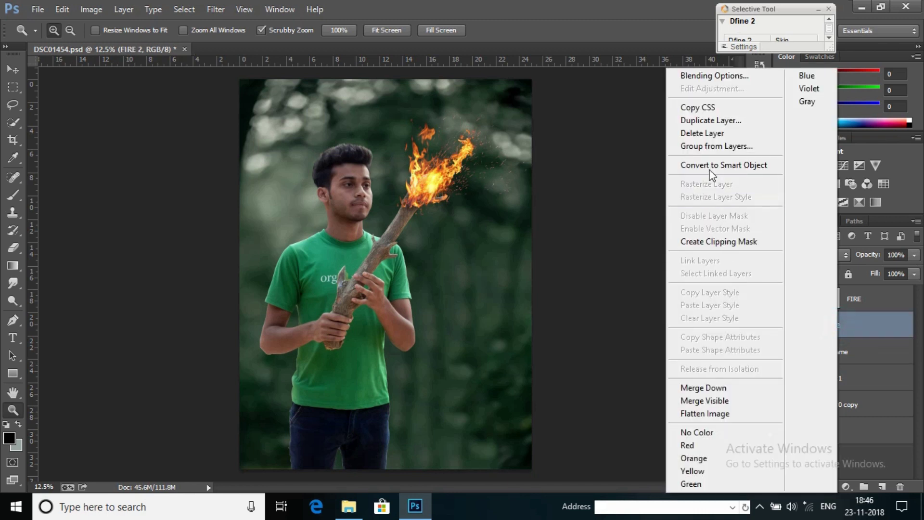
left_click(708, 118)
left_click(588, 155)
left_click_drag(883, 325, 905, 438)
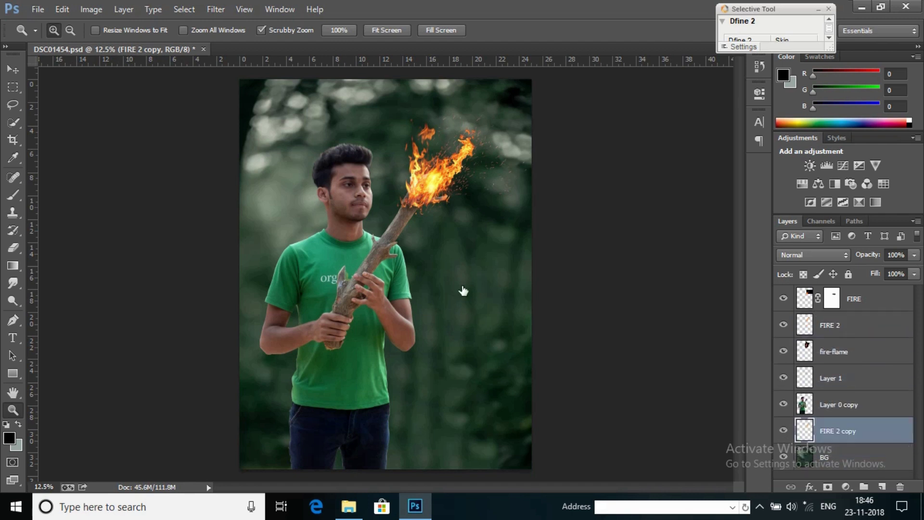
Rotate the FIRE 2 copy by about -21.9° and shift it toward the man so it rises behind the branch tip
left_click(437, 200)
key("ctrl+t")
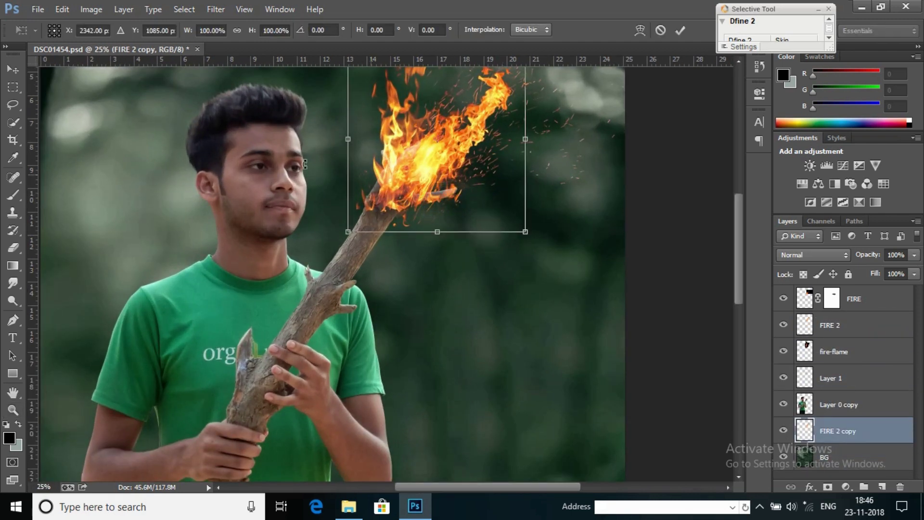
left_click_drag(305, 178, 316, 226)
left_click_drag(415, 196, 386, 190)
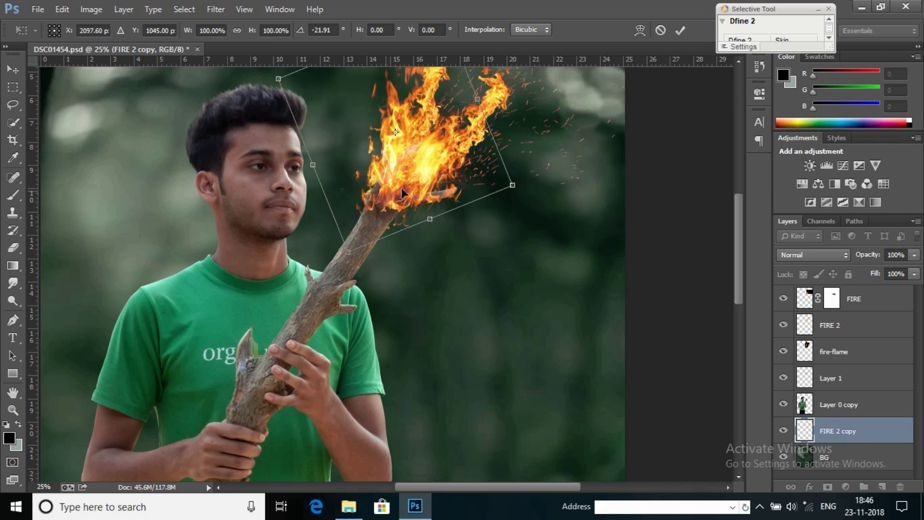
left_click(678, 32)
key("z")
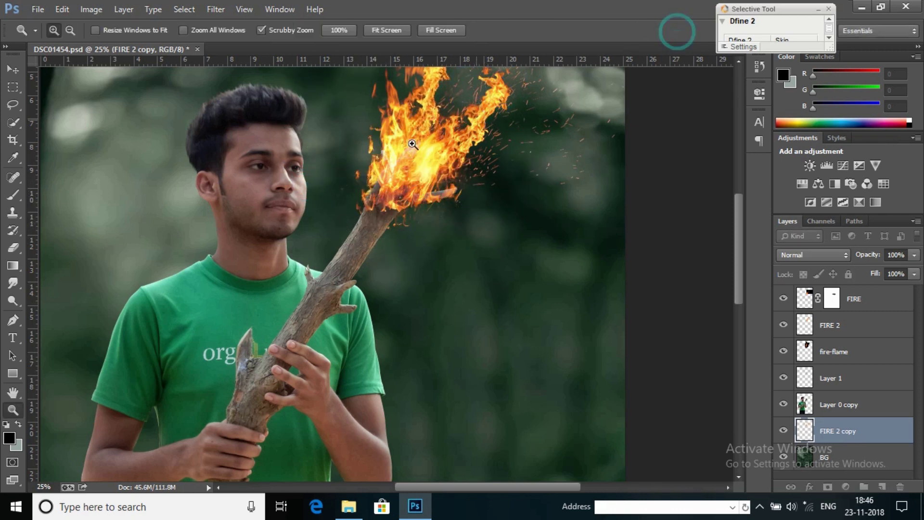
left_click(441, 136)
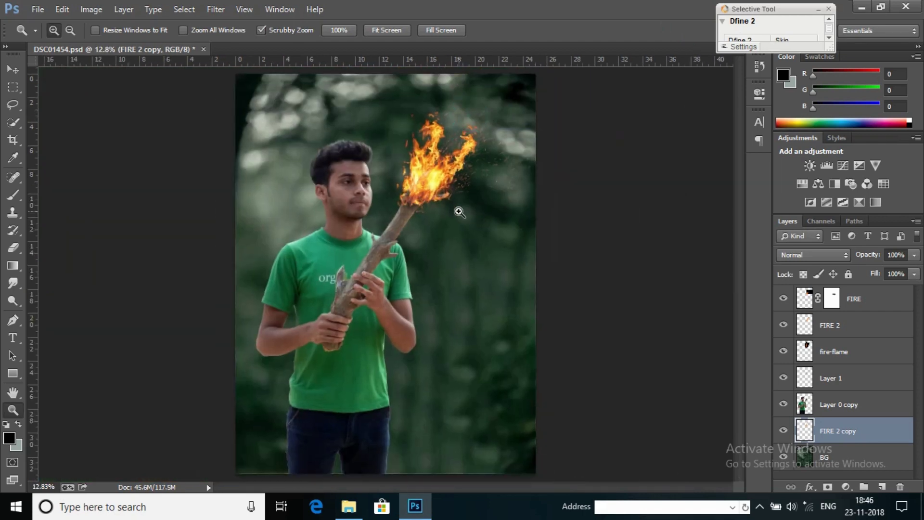
Add a new layer directly above BG and set the brush's foreground color to light grey b0b7b4
right_click(454, 155)
left_click(486, 239)
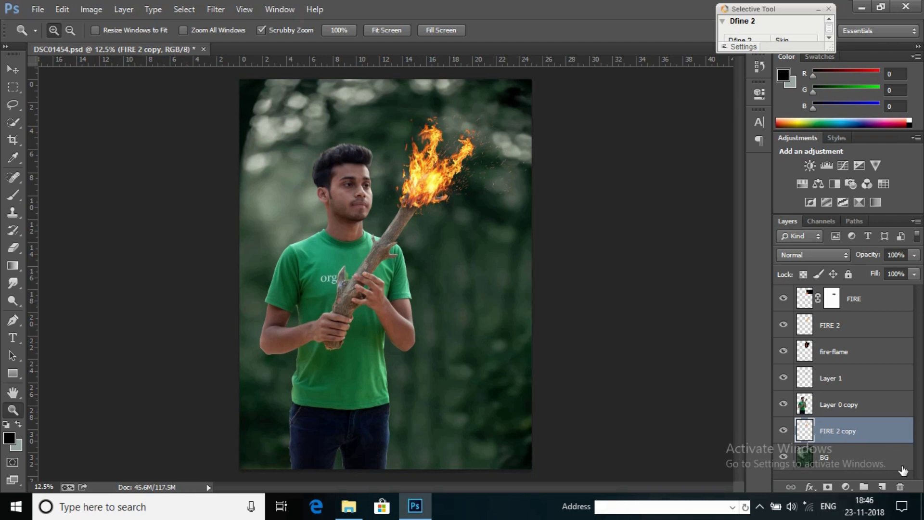
left_click(875, 452)
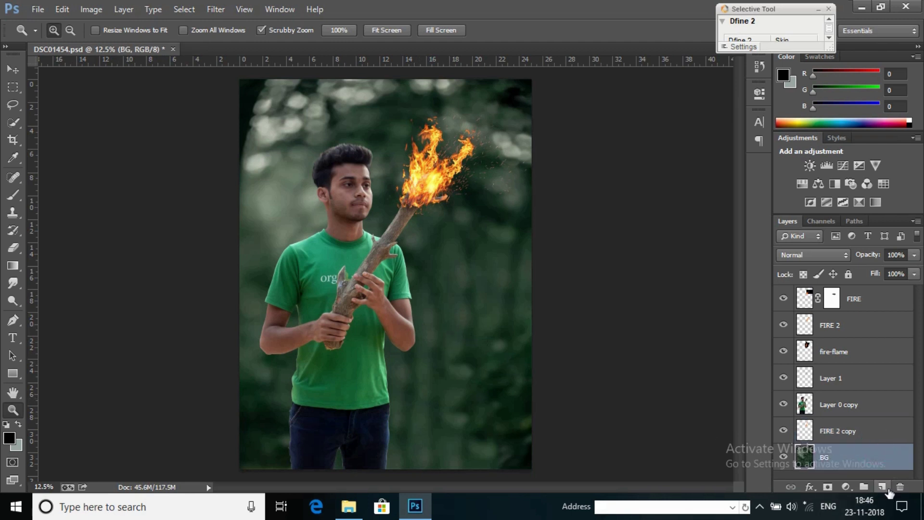
left_click(882, 487)
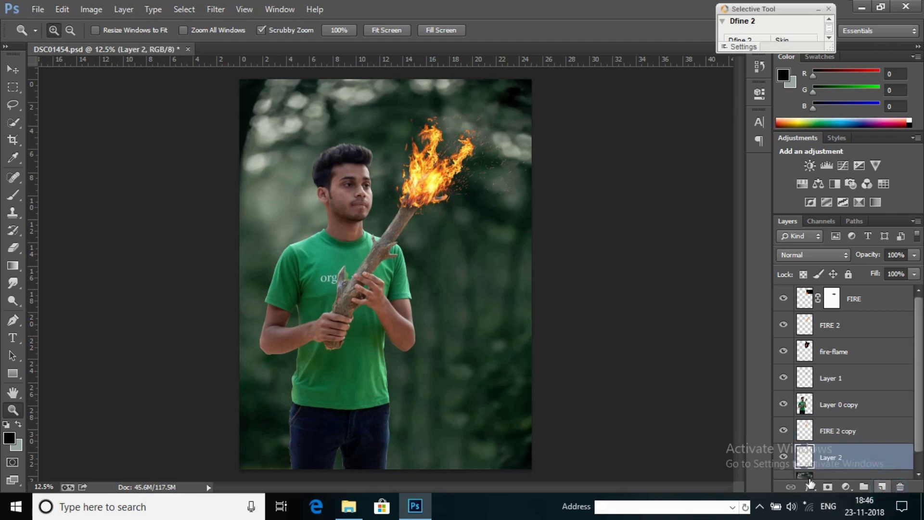
left_click(9, 197)
left_click(19, 424)
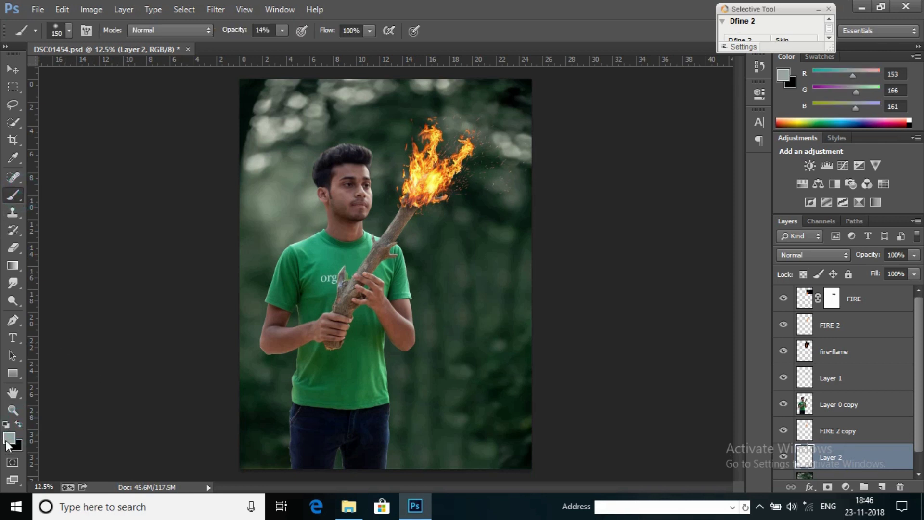
left_click(8, 440)
mouse_move(523, 189)
left_mouse_down()
mouse_move(515, 189)
mouse_move(520, 183)
left_mouse_up()
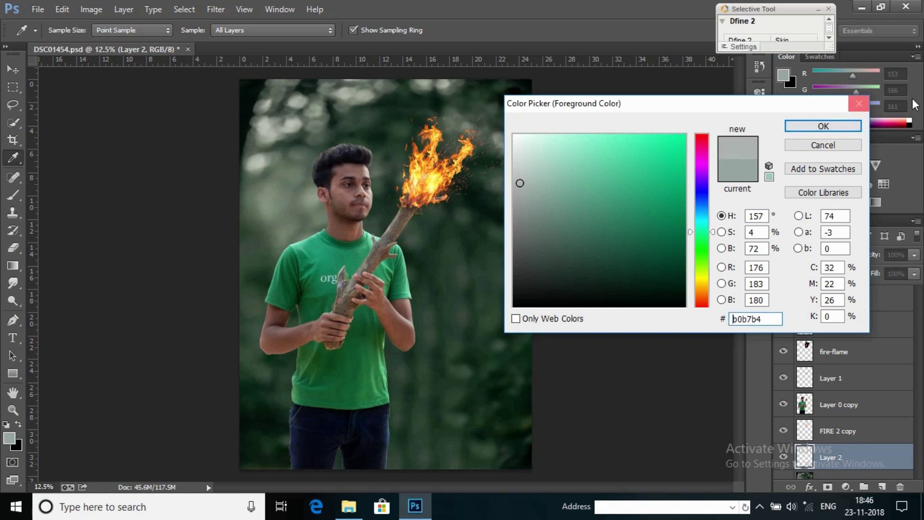
left_click(834, 127)
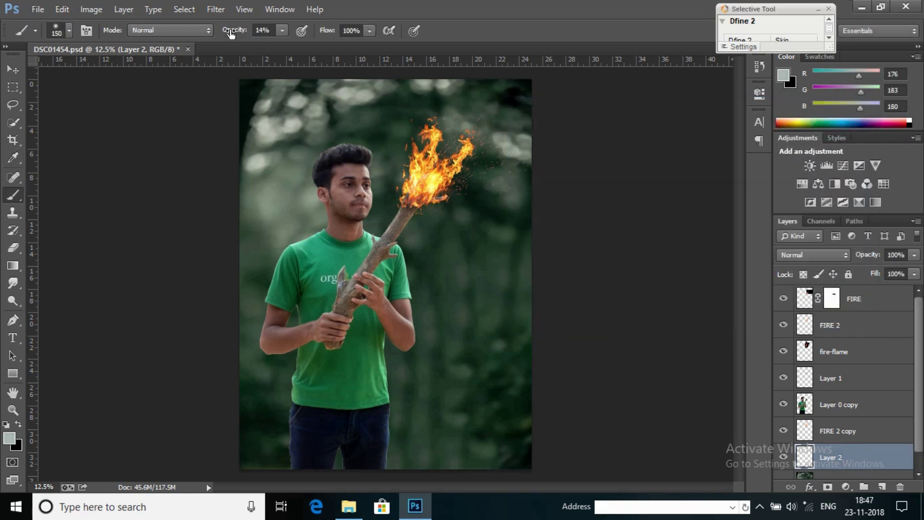
Paint a soft grey glow beside the man on Layer 2 with a 1600 px brush at 100% opacity, and set the layer to Screen
left_click_drag(231, 32, 396, 236)
key("bracketright")
key("bracketright")
key("bracketright")
key("bracketright")
key("bracketright")
key("bracketright")
key("bracketright")
key("bracketright")
key("bracketright")
key("bracketright")
key("bracketright")
key("bracketright")
key("bracketright")
key("bracketright")
key("bracketright")
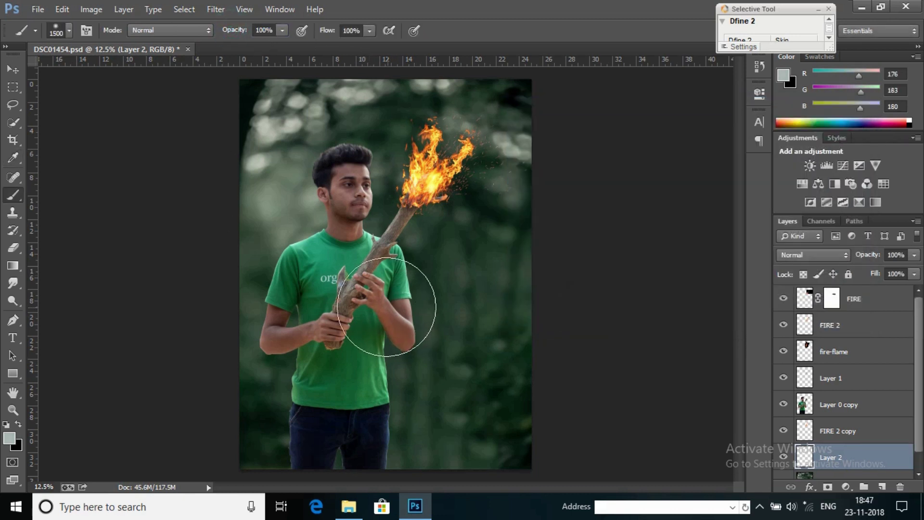
left_click(818, 254)
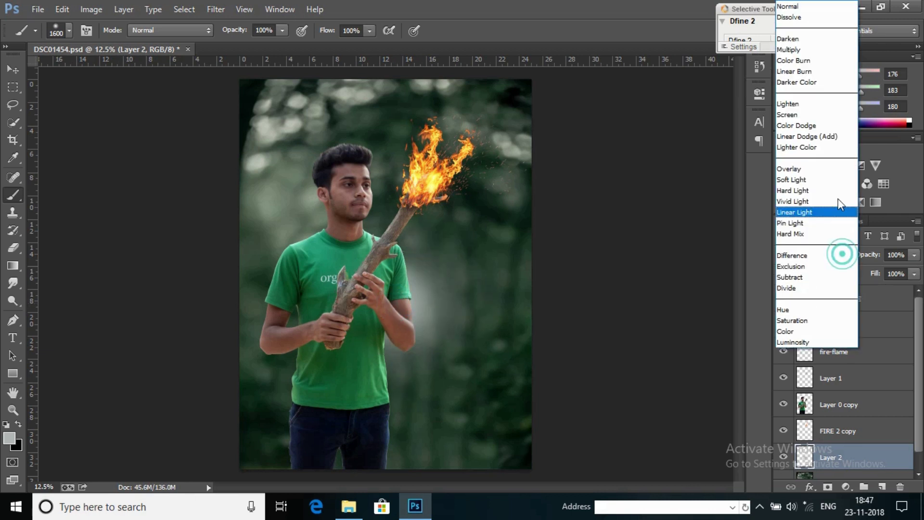
left_click(803, 112)
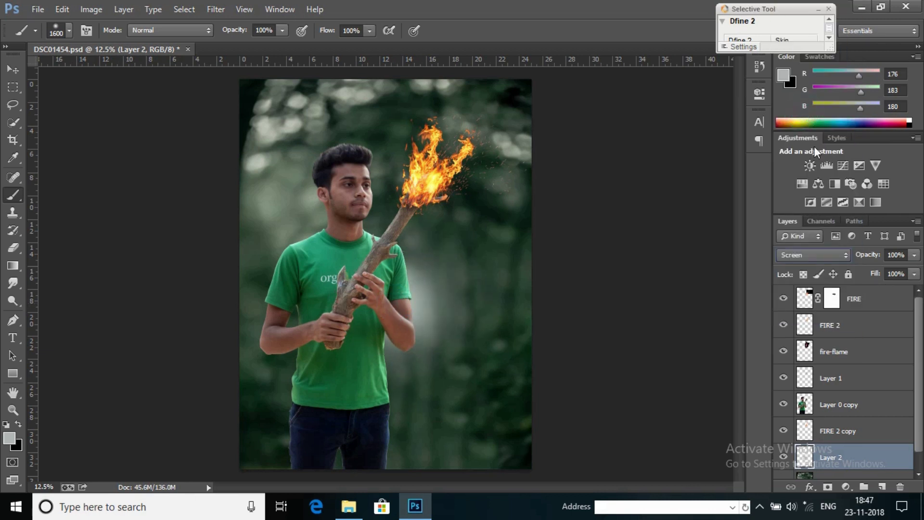
Enlarge the glow to about 163.6%, shift it into the open area beside the man, and reduce Layer 2's opacity to 73%
left_click(10, 70)
key("ctrl+t")
left_click_drag(441, 335, 471, 331)
mouse_move(538, 406)
left_mouse_down()
mouse_move(620, 474)
mouse_move(607, 470)
mouse_move(548, 393)
left_mouse_up()
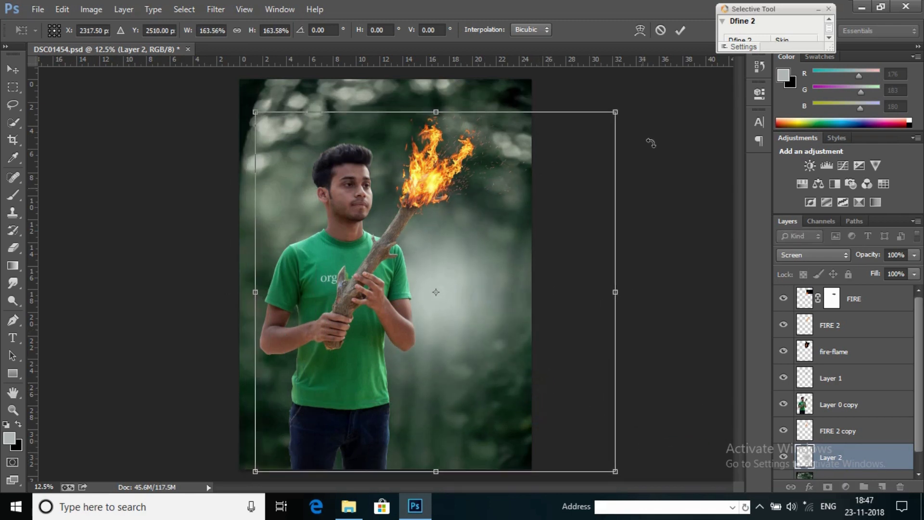
left_click(680, 32)
left_click_drag(867, 254, 851, 262)
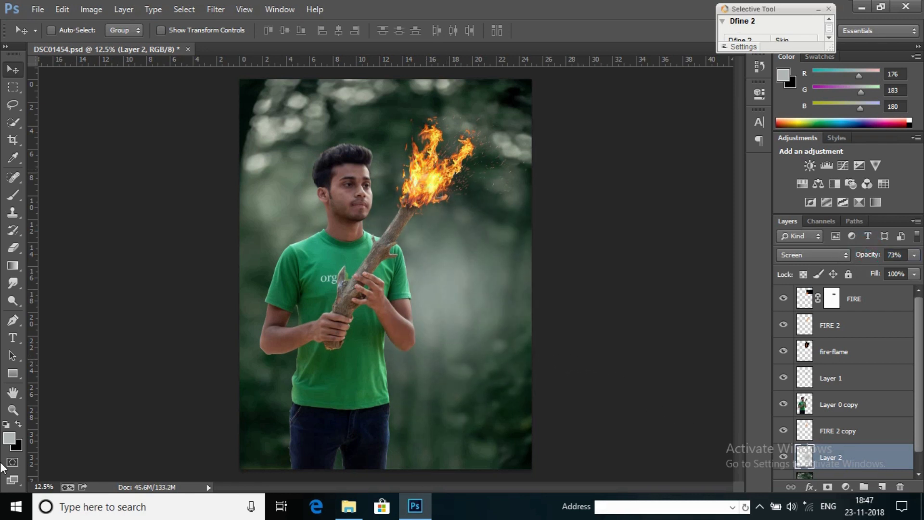
Open Layer 0 copy in the Camera Raw Filter, adjust the Reds luminance, and set the Reds saturation to +13
left_click(14, 414)
left_click(345, 285)
right_click(396, 207)
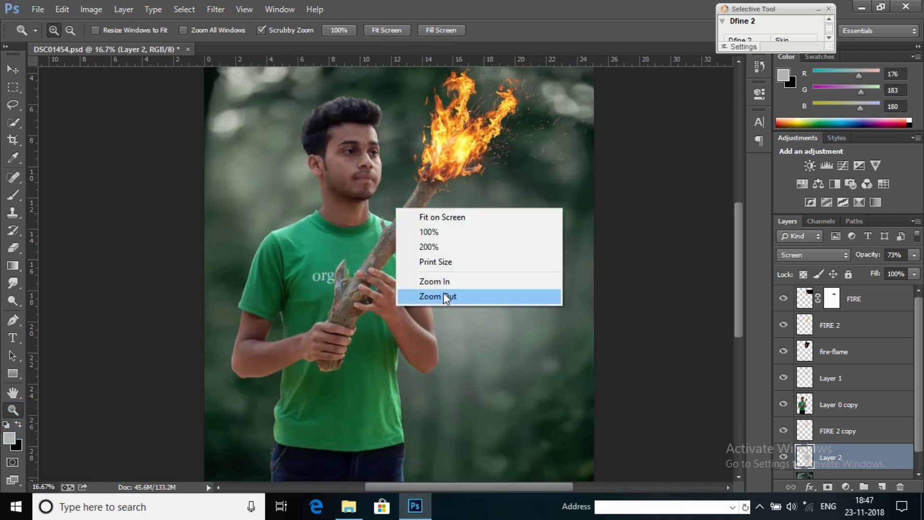
left_click(443, 293)
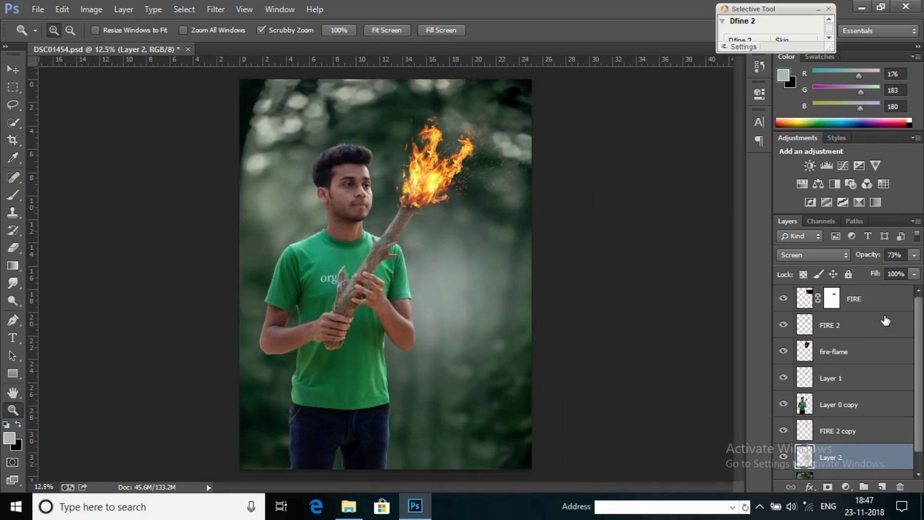
left_click(851, 407)
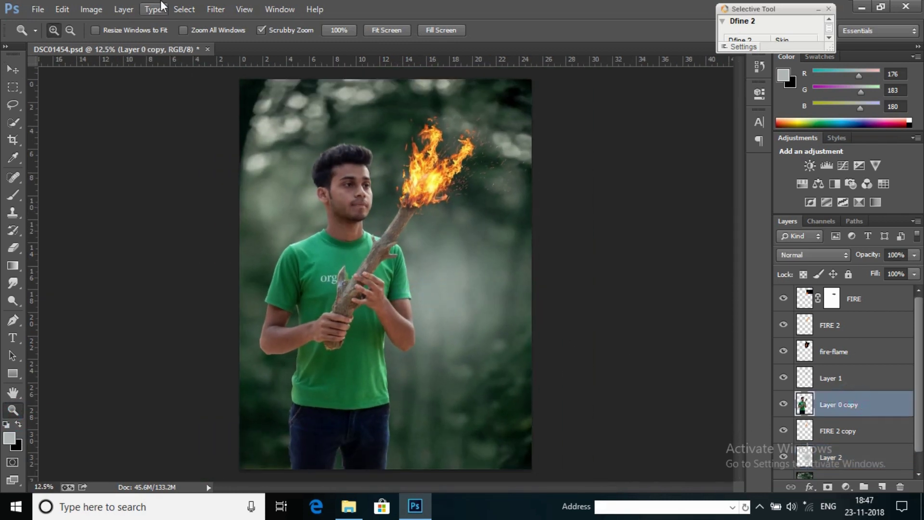
left_click(216, 10)
left_click(243, 90)
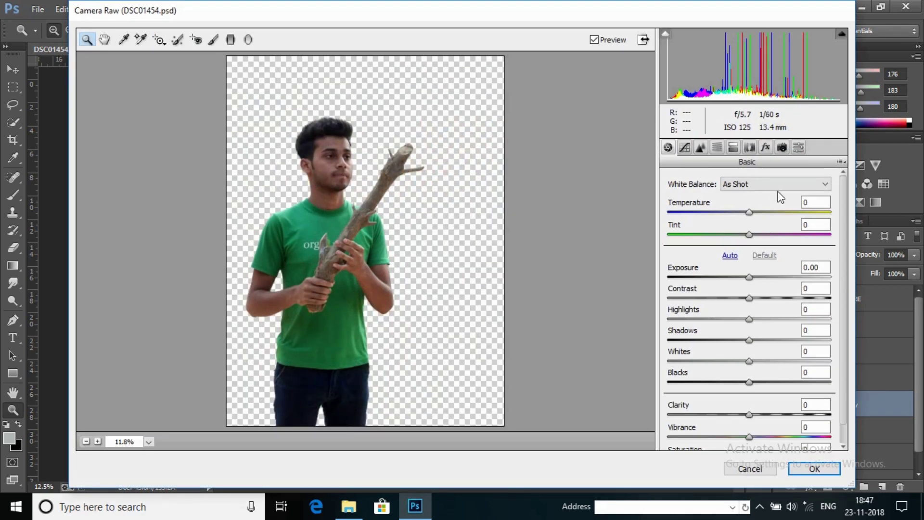
left_click(749, 147)
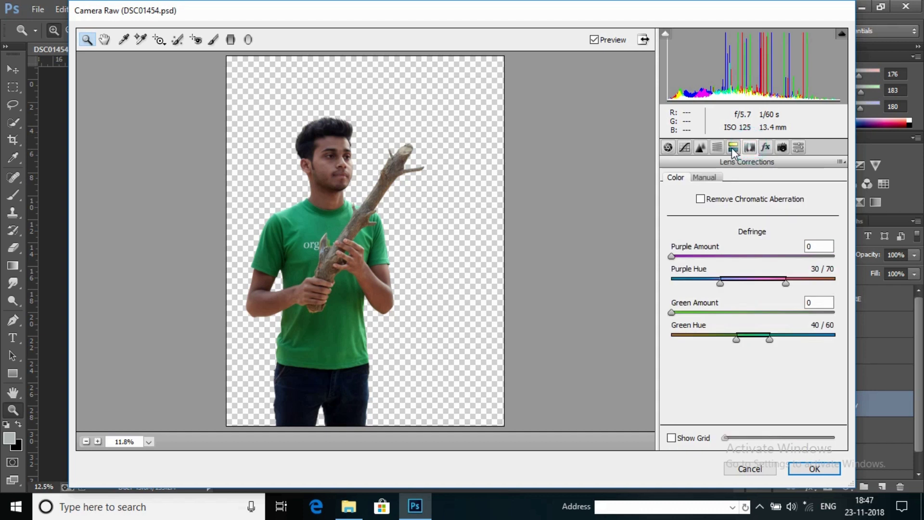
left_click(717, 148)
left_click(747, 200)
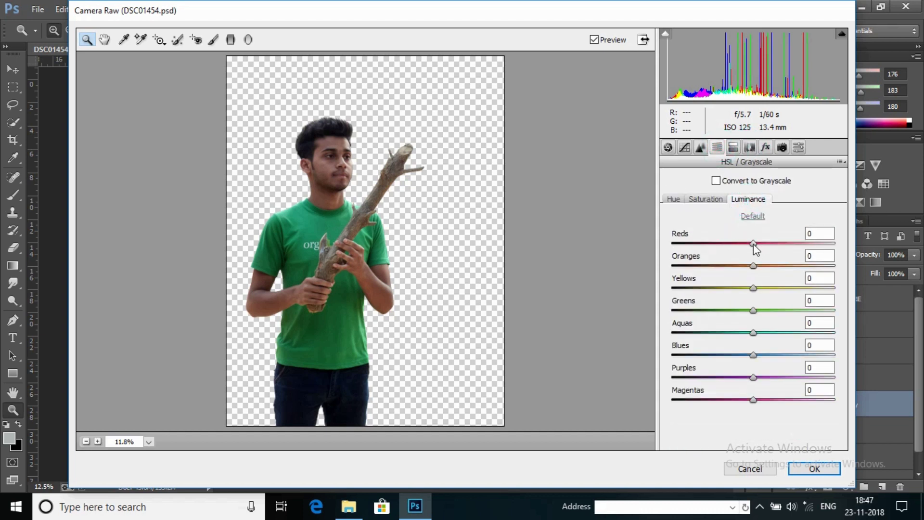
left_click_drag(753, 244, 779, 273)
left_click(706, 199)
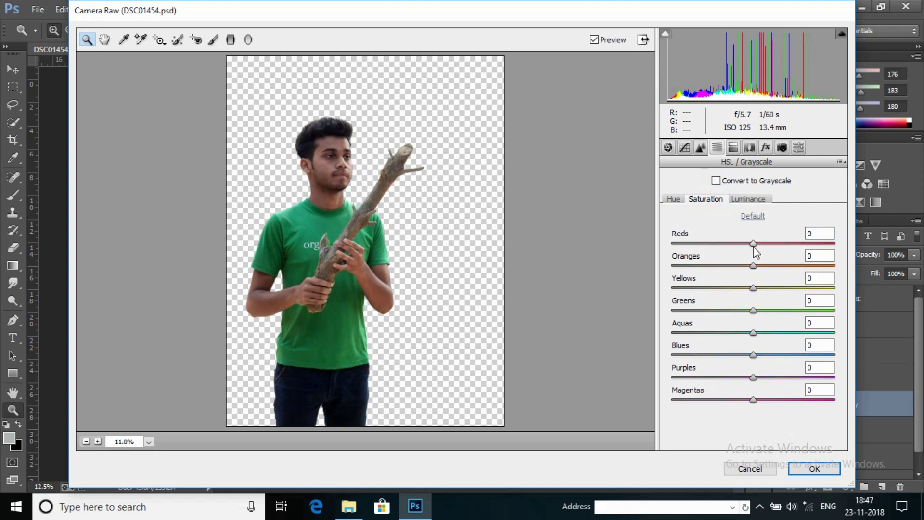
left_click_drag(753, 244, 768, 257)
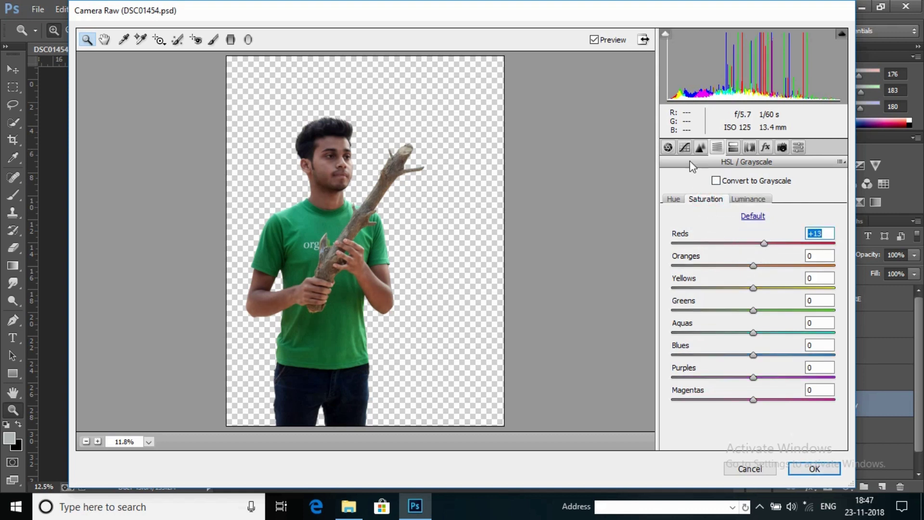
Raise the Blacks slightly in the basic adjustments and apply the Camera Raw Filter to Layer 0 copy
left_click(669, 147)
left_click_drag(752, 385, 767, 385)
left_click(813, 469)
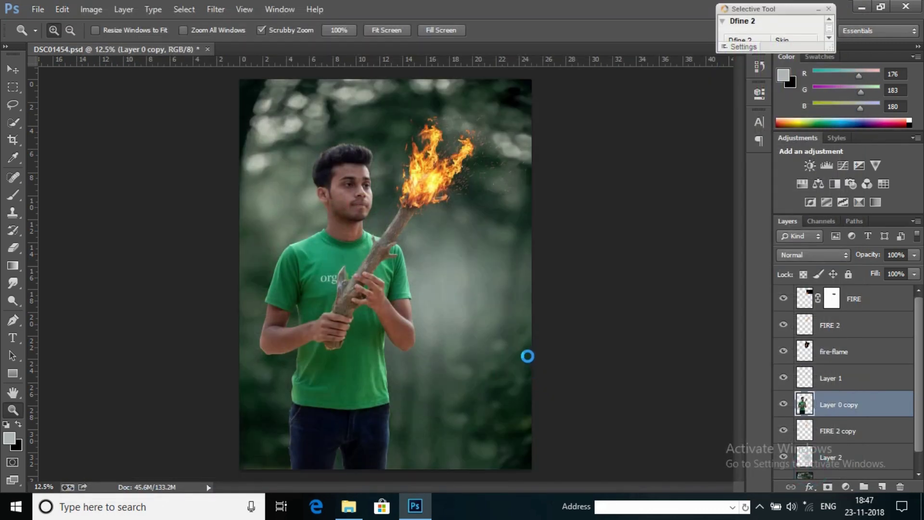
Place the LIGHT image as a new layer above FIRE and set its blend mode to Screen
left_click(376, 203)
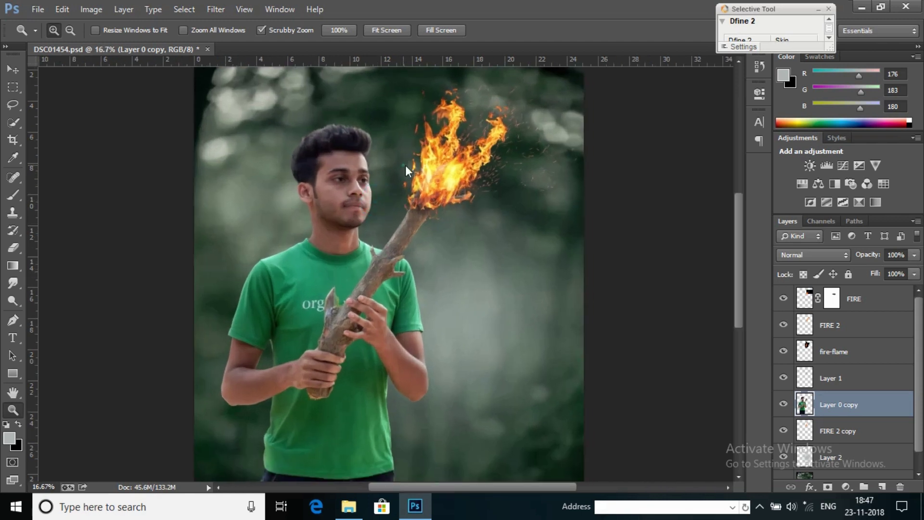
right_click(405, 166)
left_click(464, 258)
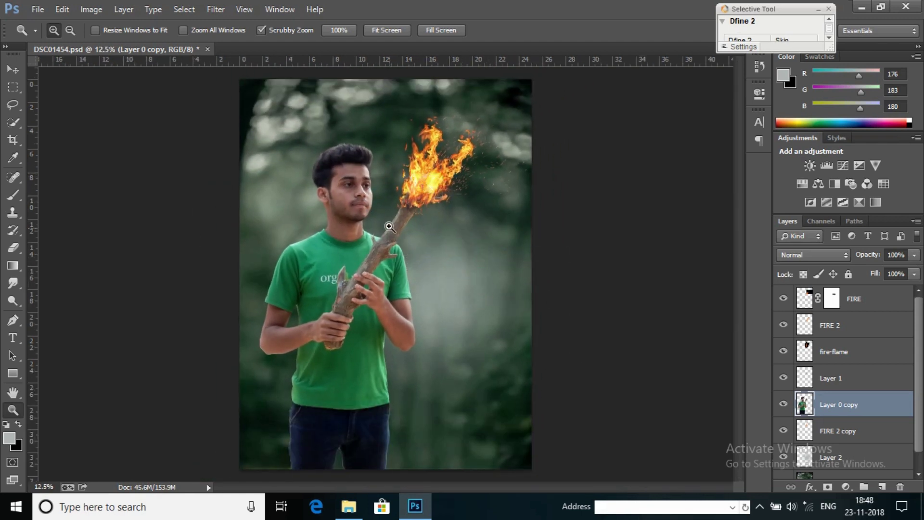
left_click(884, 301)
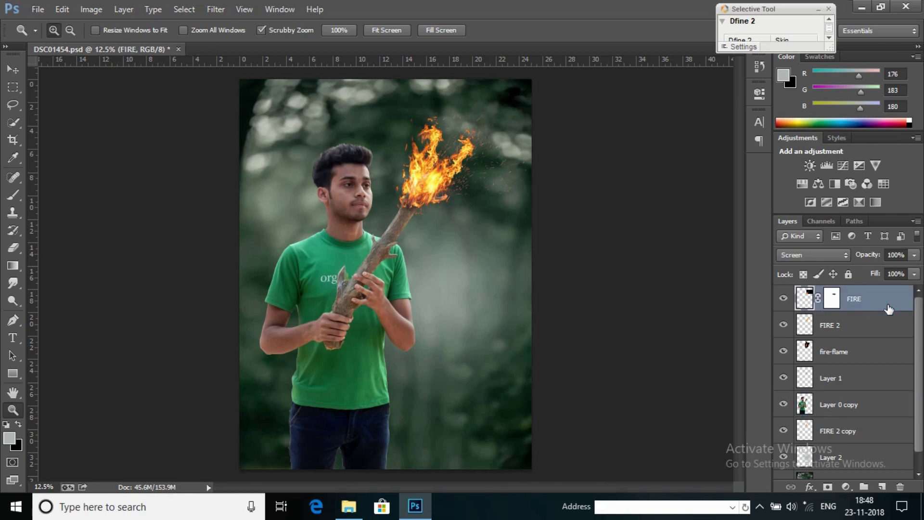
right_click(428, 118)
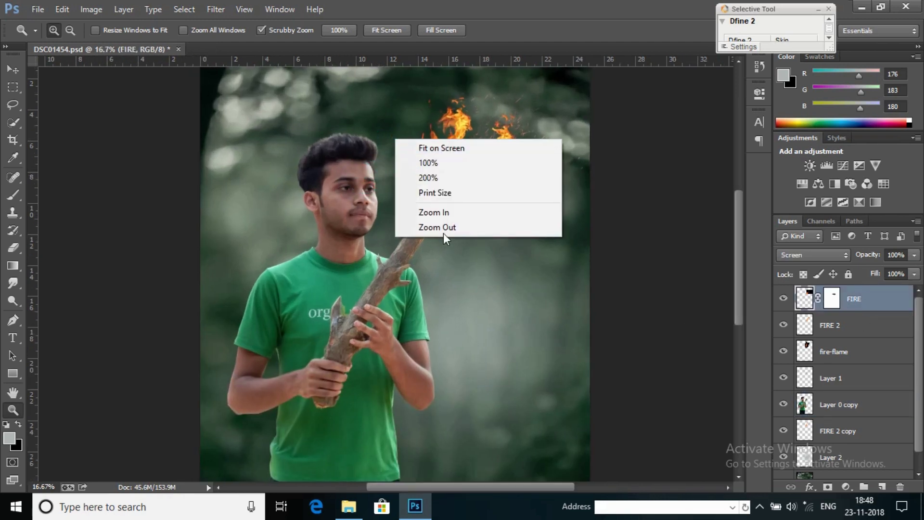
left_click(443, 233)
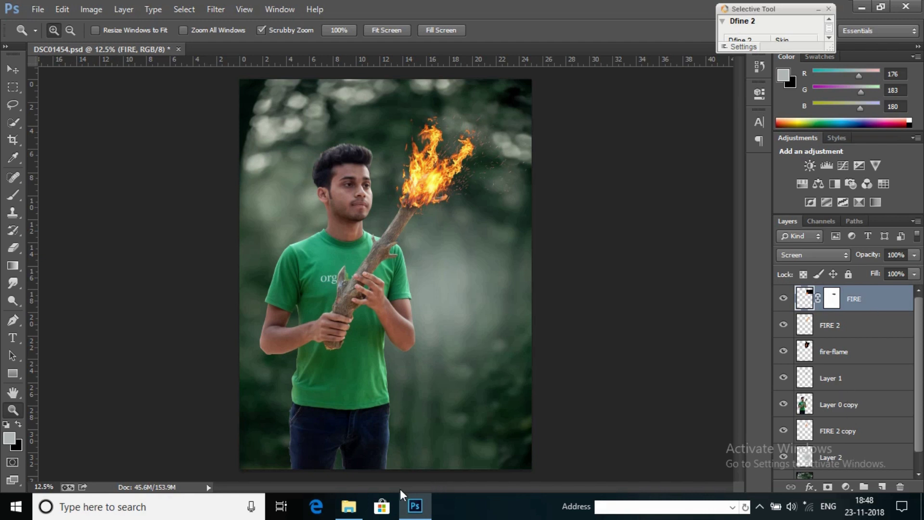
left_click(348, 505)
left_click(716, 235)
left_click_drag(103, 296, 113, 204)
left_click(825, 256)
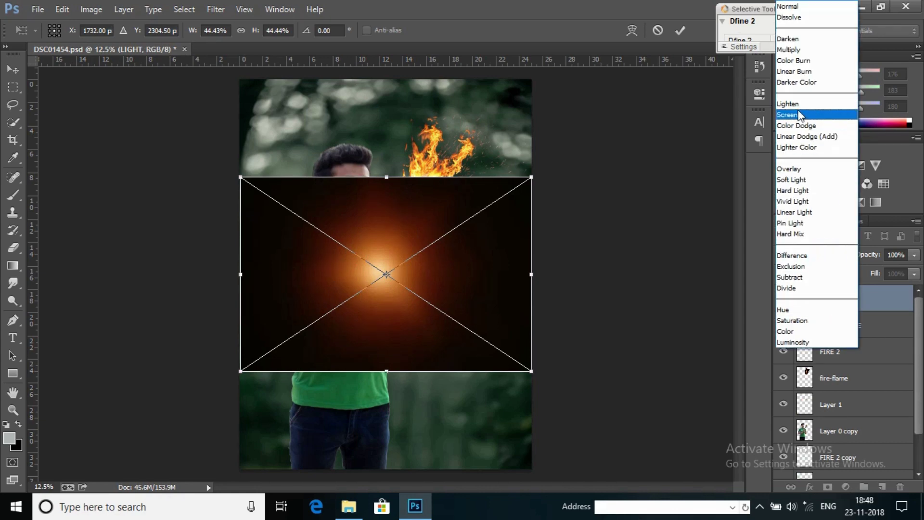
left_click(794, 114)
left_click(685, 29)
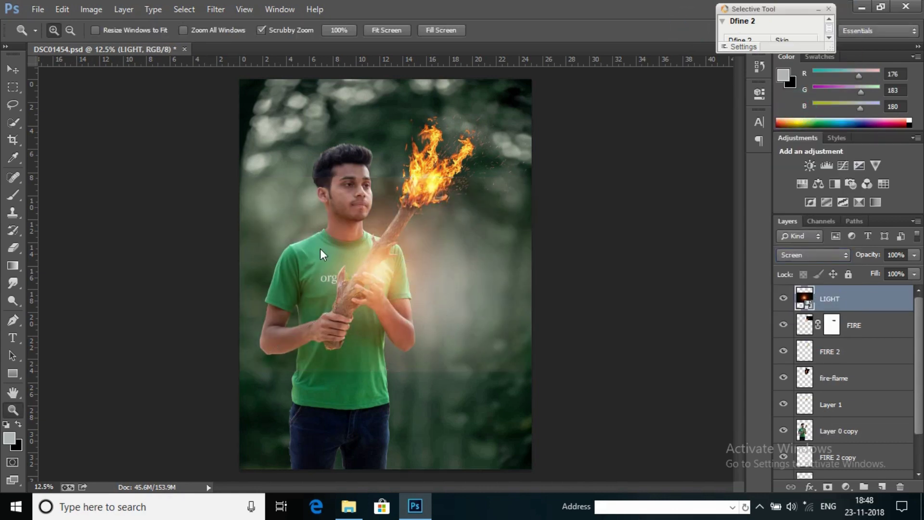
Soften the LIGHT layer with a Gaussian Blur
left_click(212, 10)
mouse_move(241, 162)
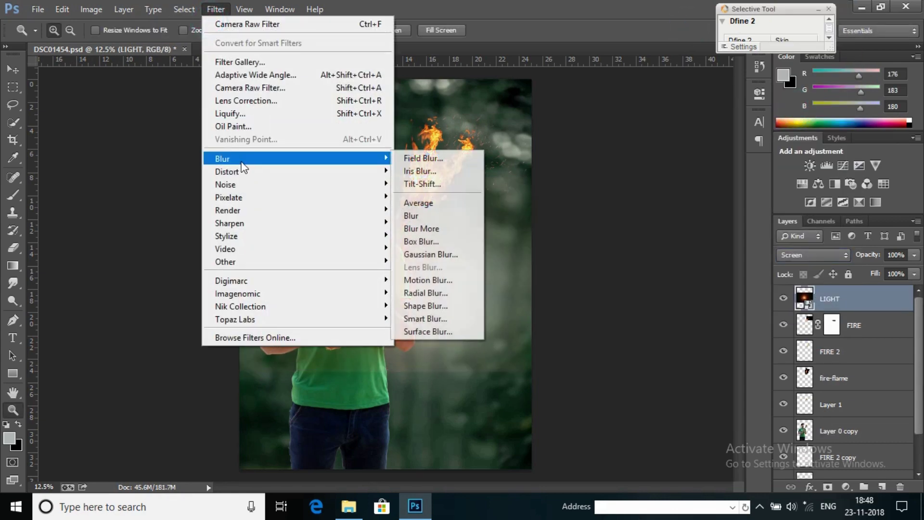
left_click(426, 255)
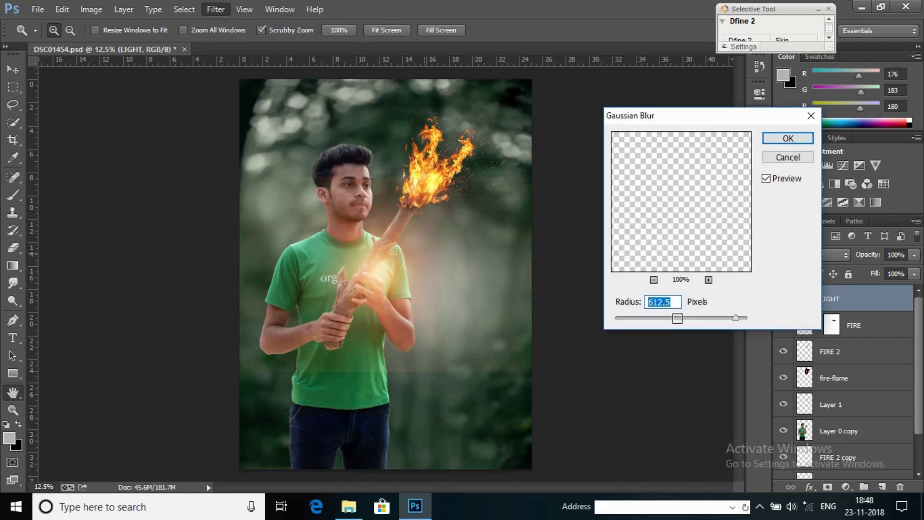
left_click(670, 318)
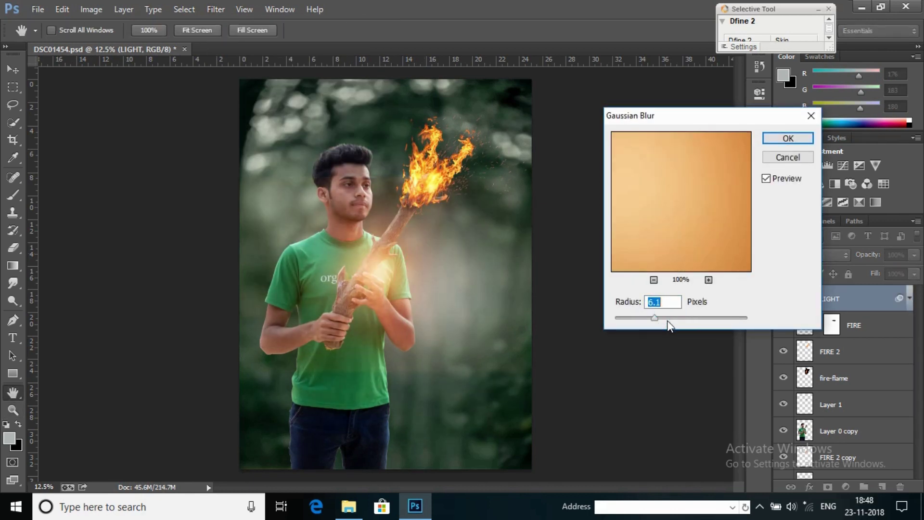
left_click_drag(671, 322, 682, 325)
left_click(782, 139)
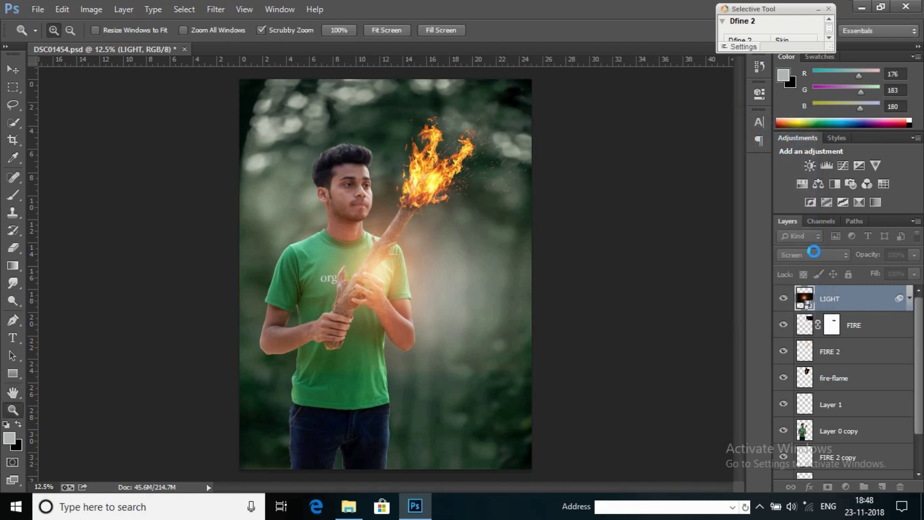
Rasterize the LIGHT layer and move it directly above Layer 0 copy
right_click(867, 303)
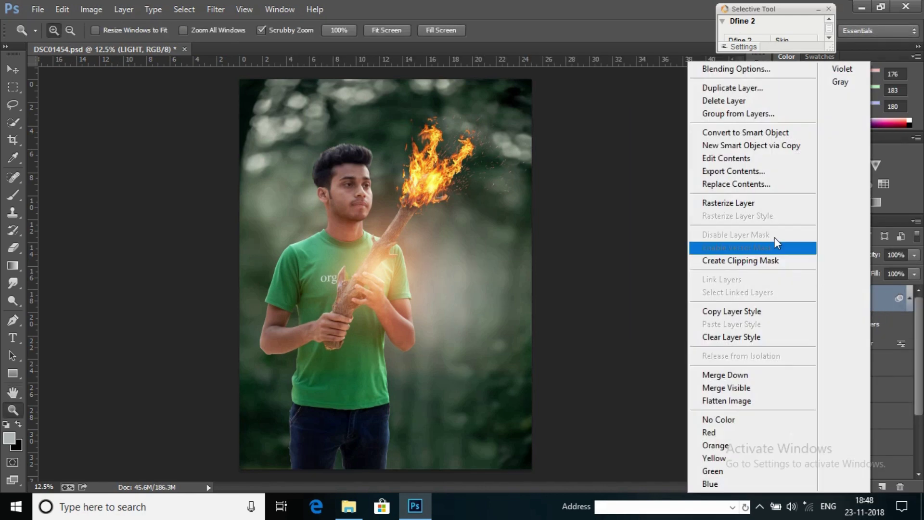
left_click(759, 214)
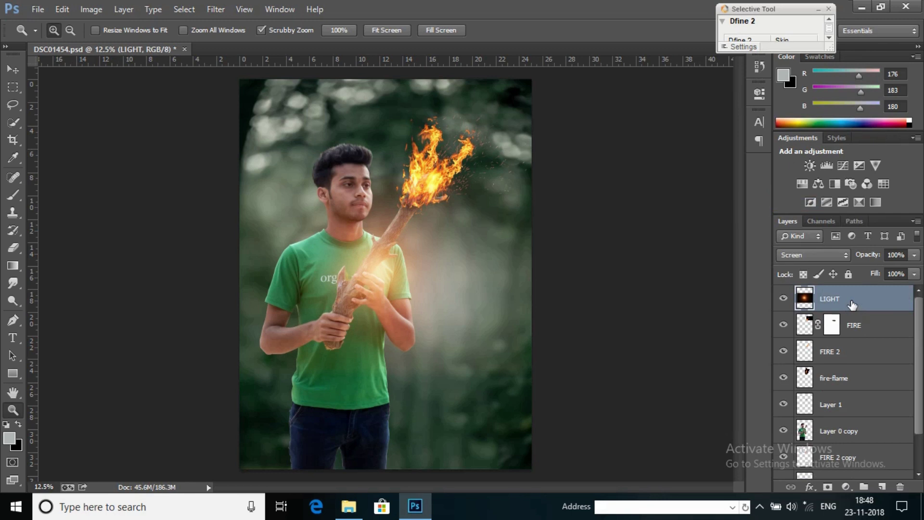
left_click_drag(852, 304, 884, 433)
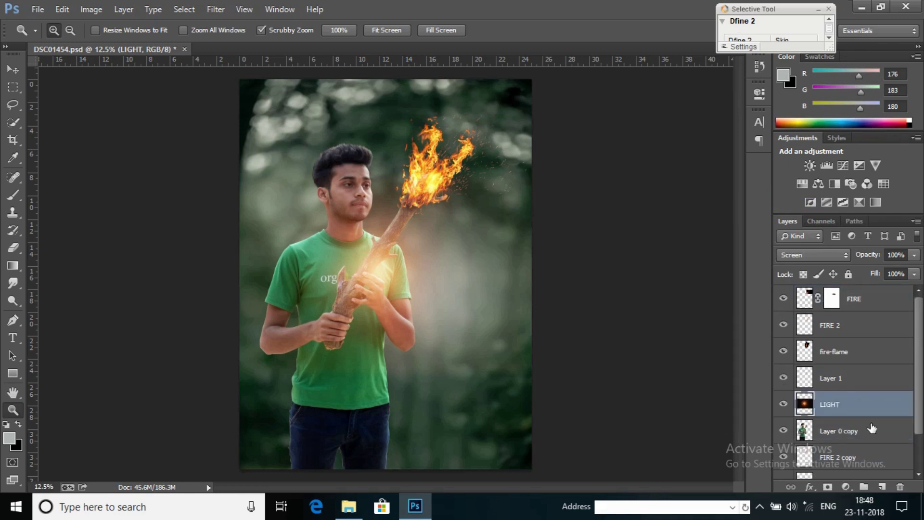
Clip the LIGHT layer to Layer 0 copy with a clipping mask
right_click(876, 409)
left_click(778, 243)
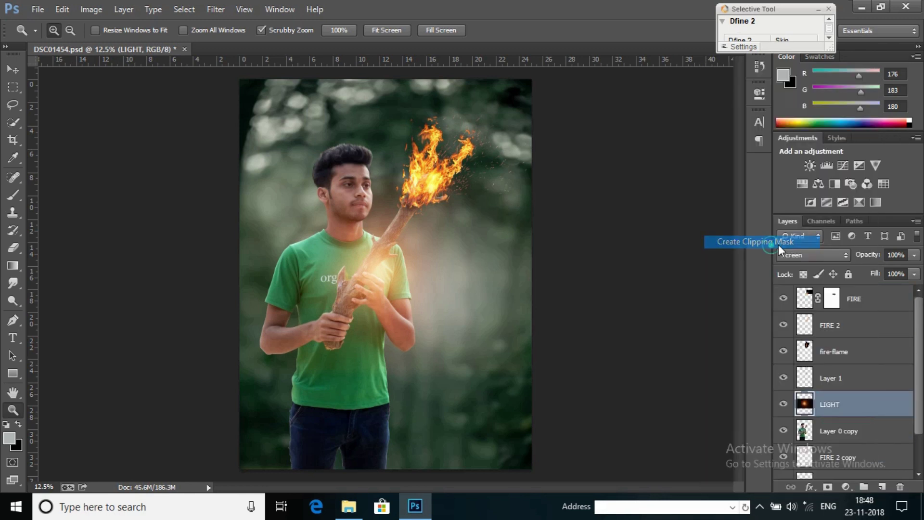
Move the LIGHT glow up to the torch flame and lower the layer's opacity to 75%
left_click(14, 69)
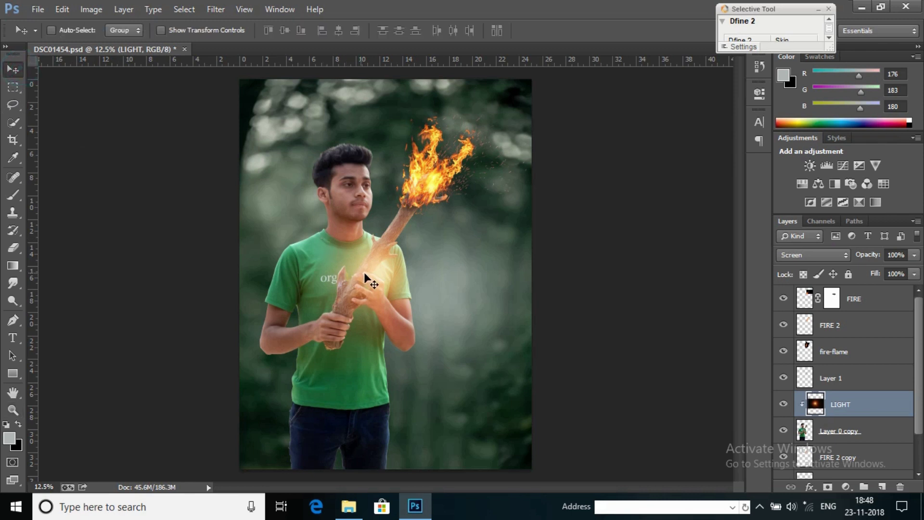
left_click_drag(364, 272, 423, 195)
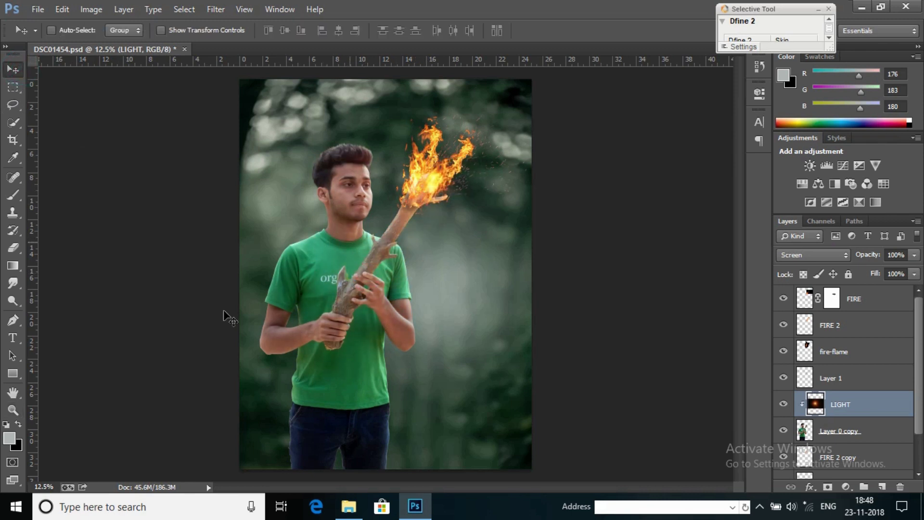
left_click(784, 404)
left_click(784, 404)
left_click_drag(875, 256, 854, 266)
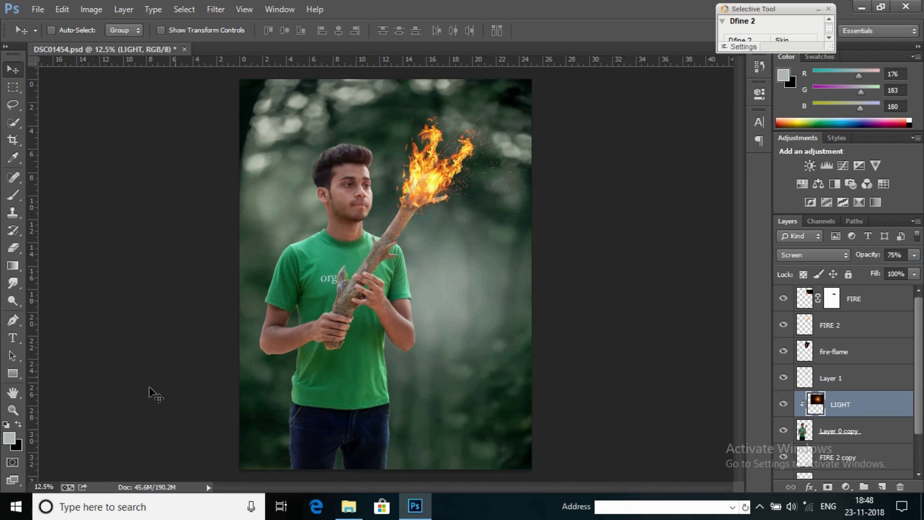
left_click(12, 408)
left_click(471, 190)
right_click(472, 190)
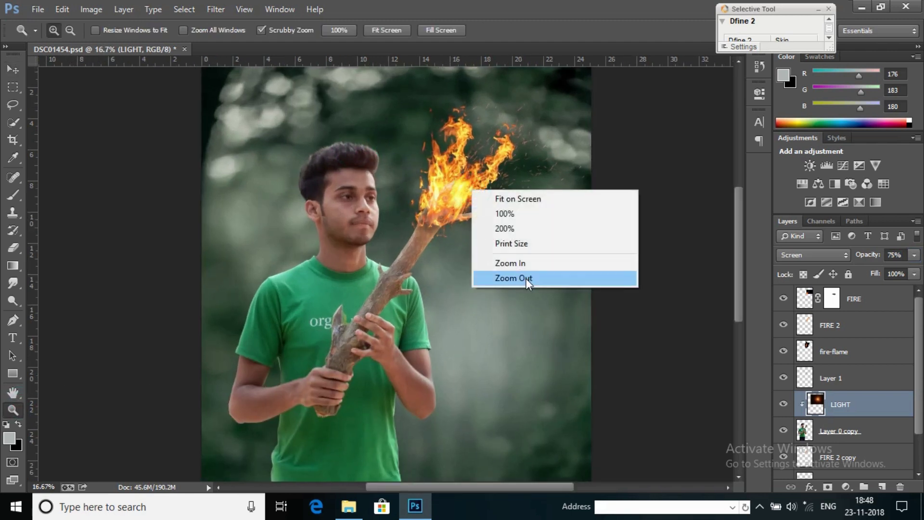
left_click(525, 278)
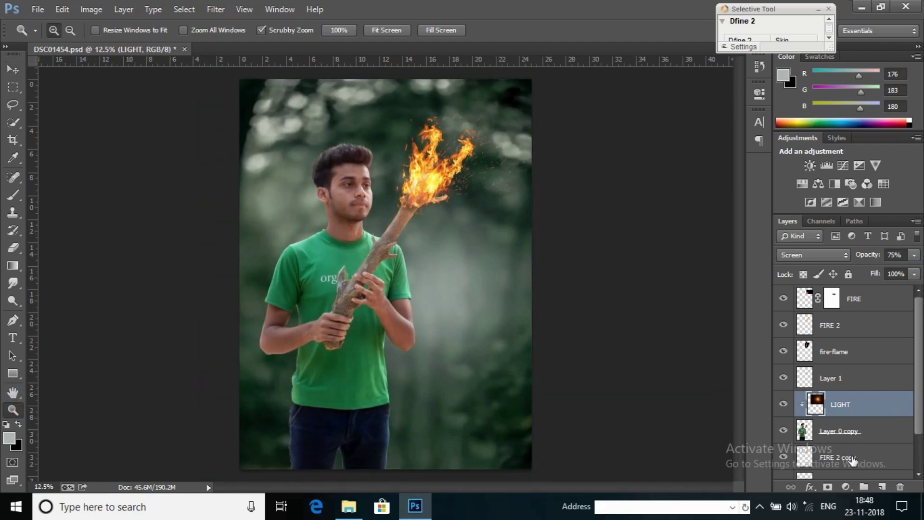
Add a new layer above LIGHT and clip it to Layer 0 copy with a clipping mask
left_click(858, 431)
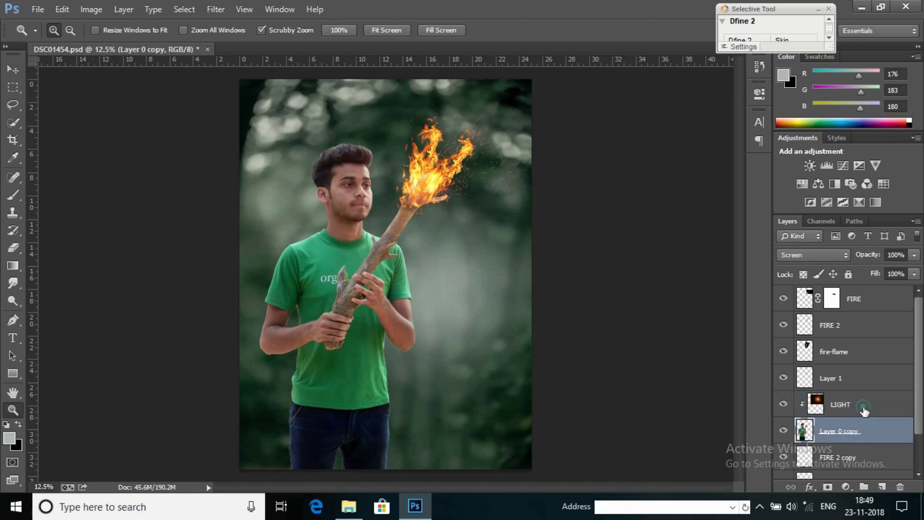
left_click(861, 404)
left_click(881, 486)
left_click(887, 398)
right_click(877, 399)
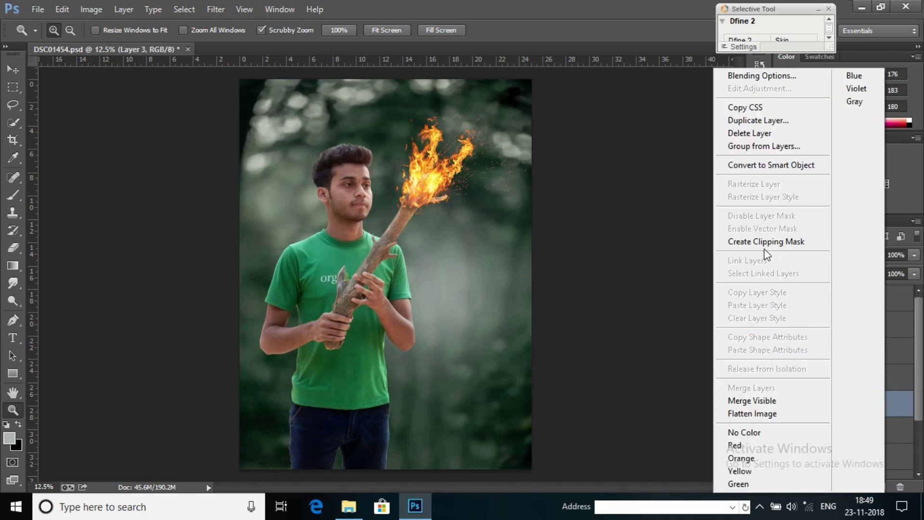
left_click(770, 240)
Dab light grey around the man's edges on the clipped layer with a soft 1100 px brush
left_click(13, 195)
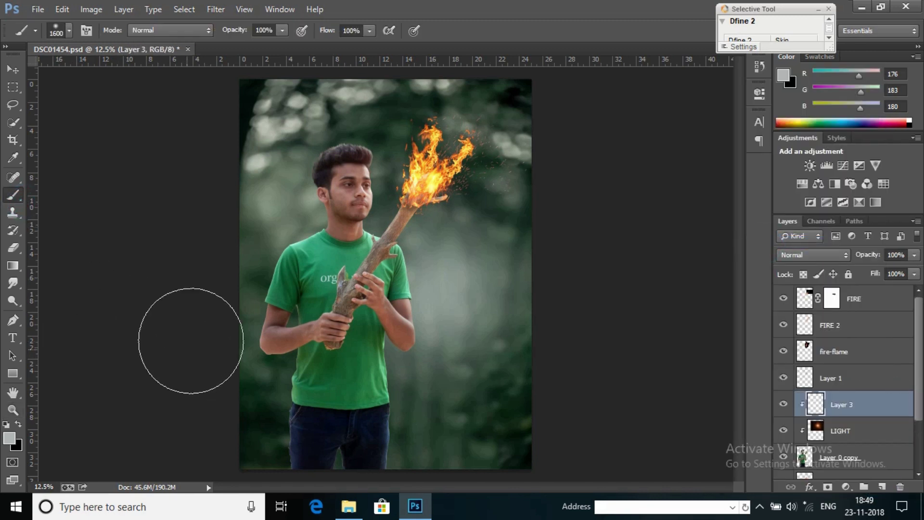
key("bracketleft")
key("bracketleft")
key("bracketleft")
key("bracketleft")
key("bracketleft")
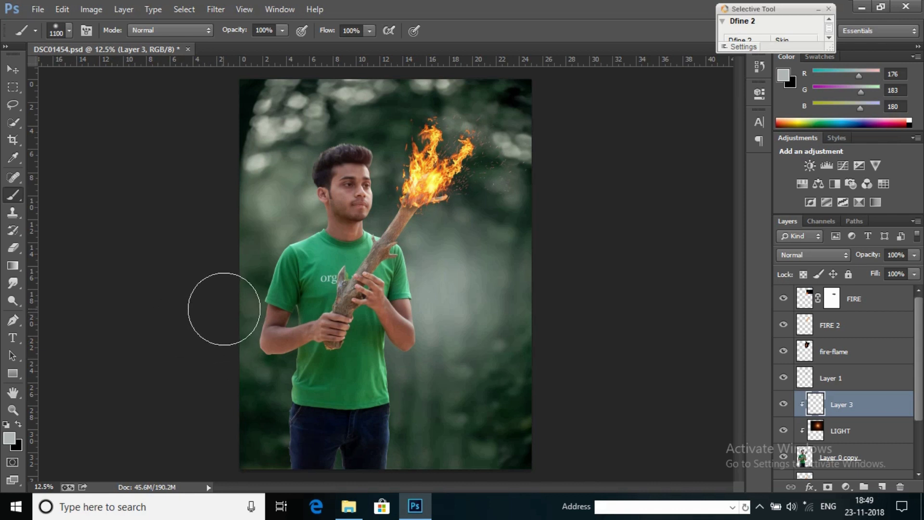
left_click(223, 309)
left_click(237, 254)
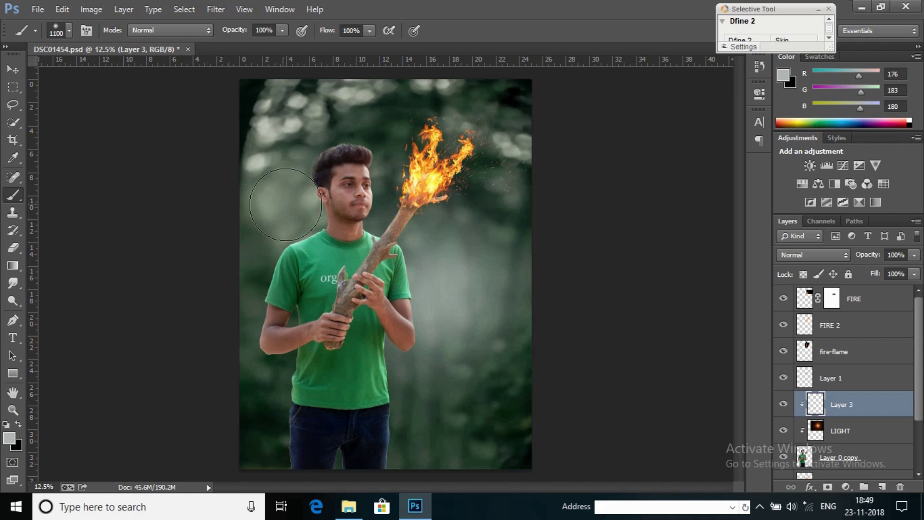
left_click(264, 162)
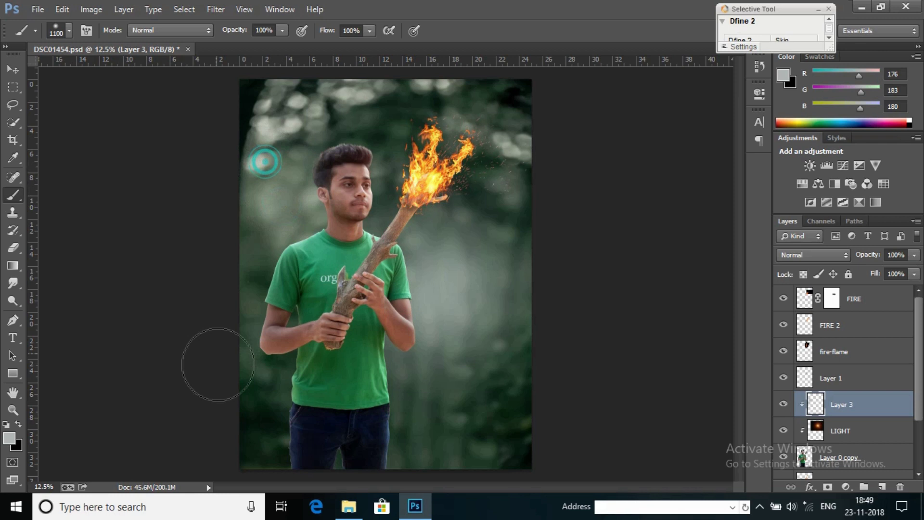
left_click(238, 409)
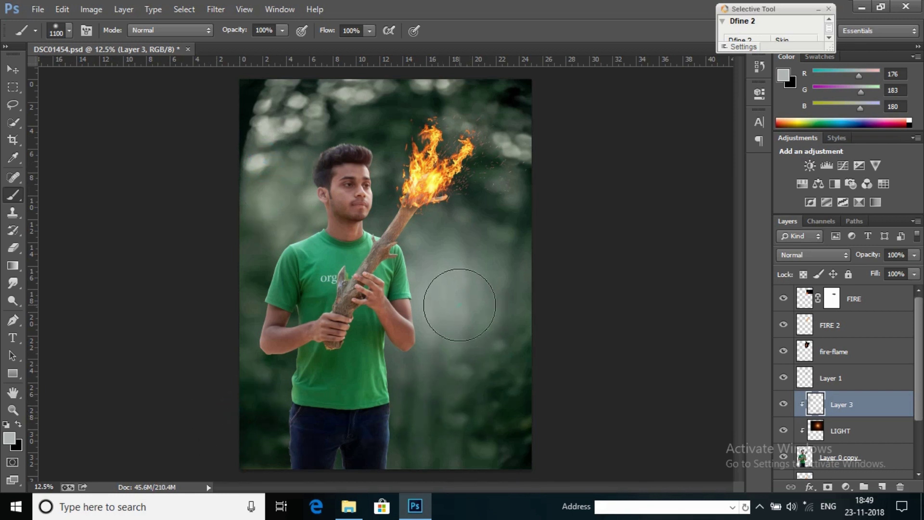
left_click(454, 272)
Set the blend mode of the painted Layer 3 to Screen
left_click(813, 255)
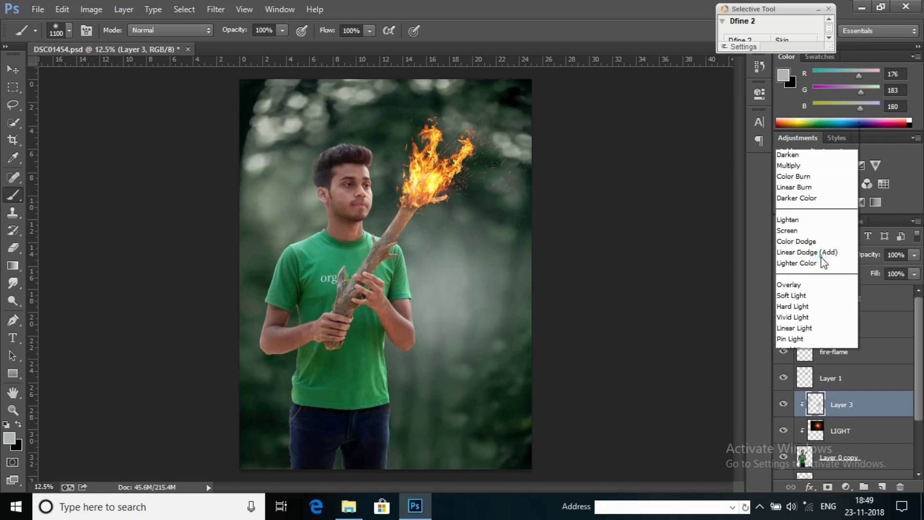
left_click(794, 110)
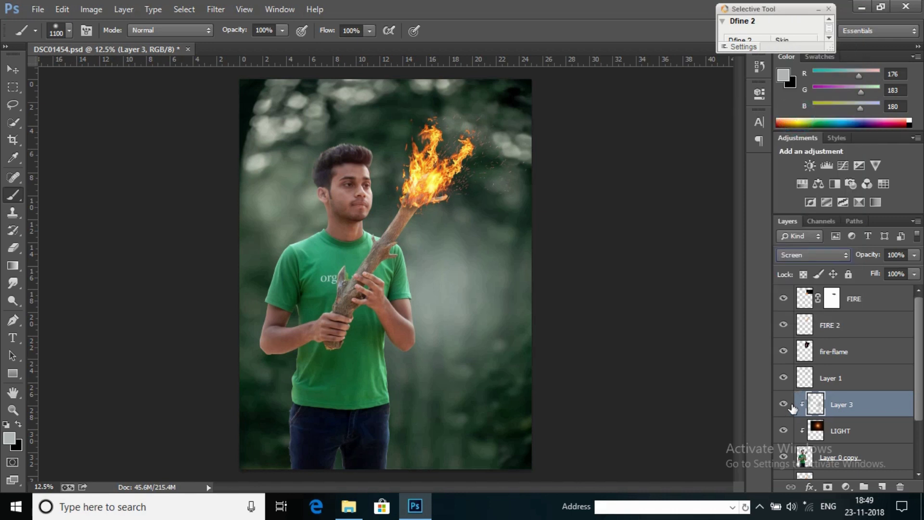
left_click(13, 410)
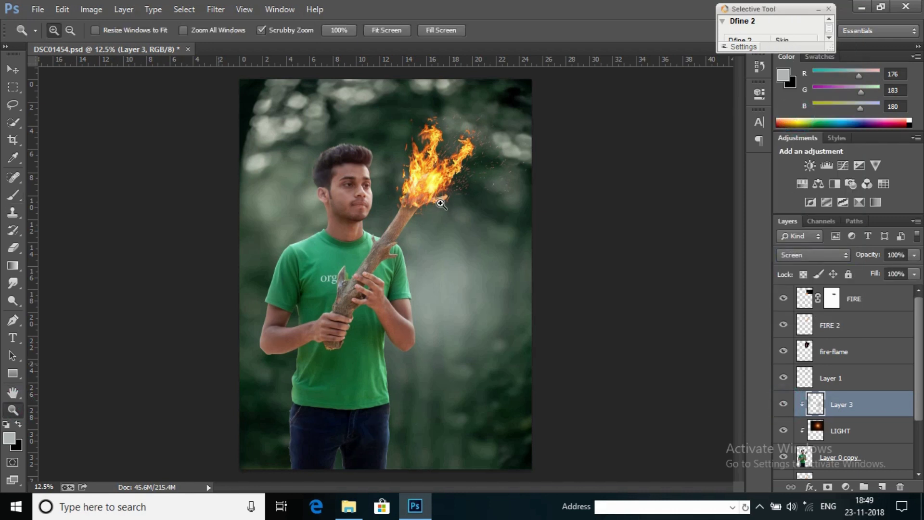
right_click(469, 288)
left_click(501, 379)
left_click(445, 316)
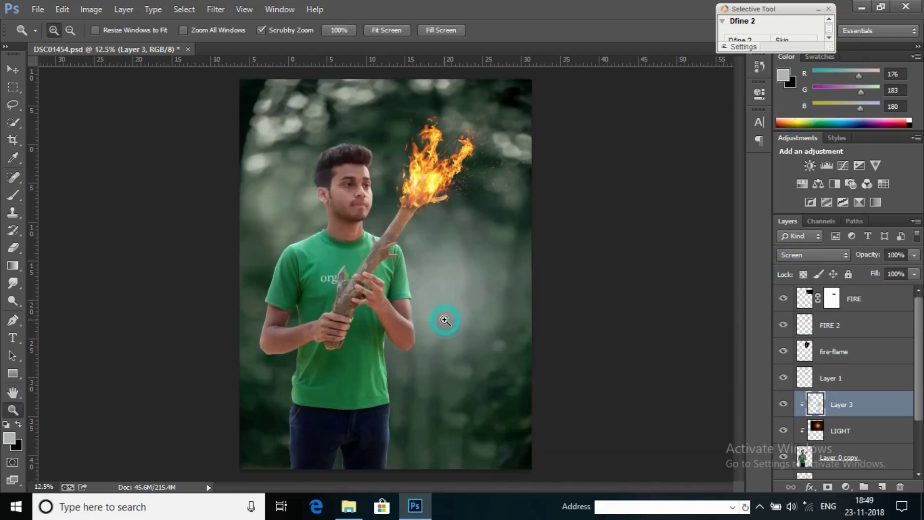
Select the FIRE layer and open the leaf image LIPH.jpg from the file browser as a separate document
left_click(882, 294)
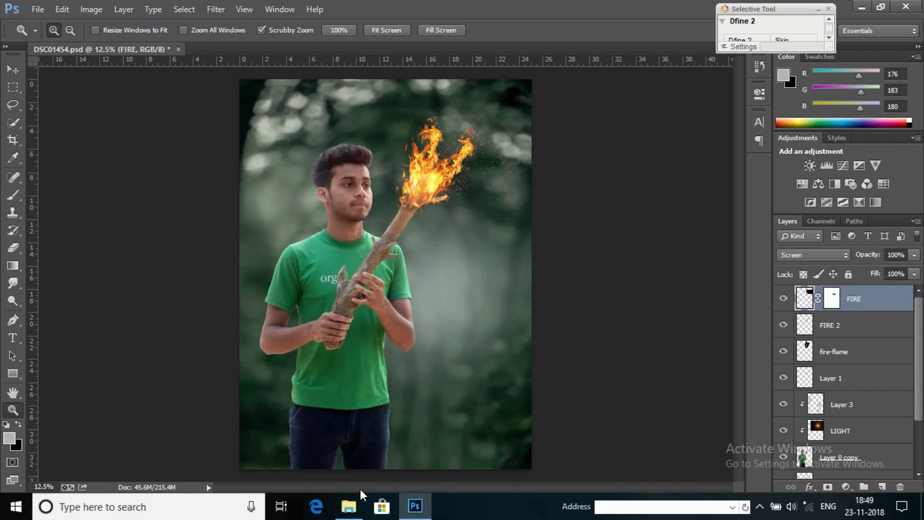
left_click(348, 506)
left_click_drag(781, 234, 602, 1)
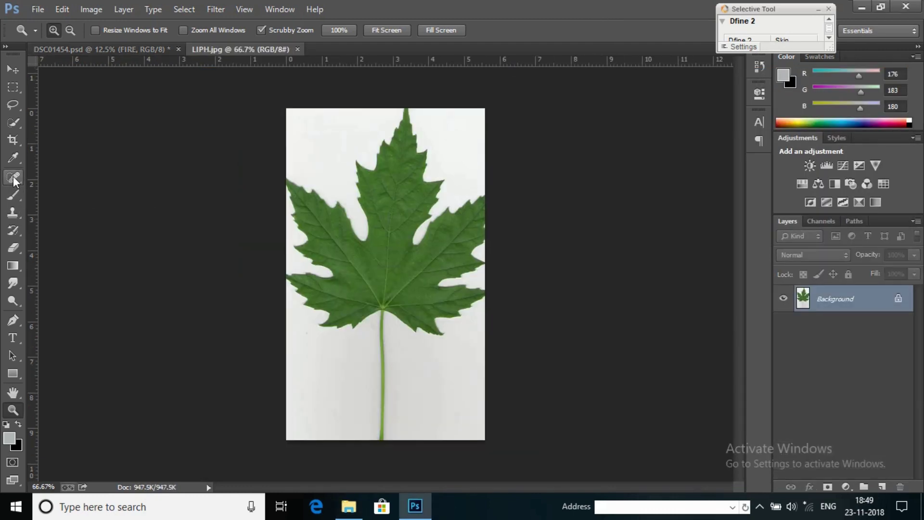
Select the green leaf with the Quick Selection tool and copy it to its own layer
left_click(12, 123)
left_click(338, 254)
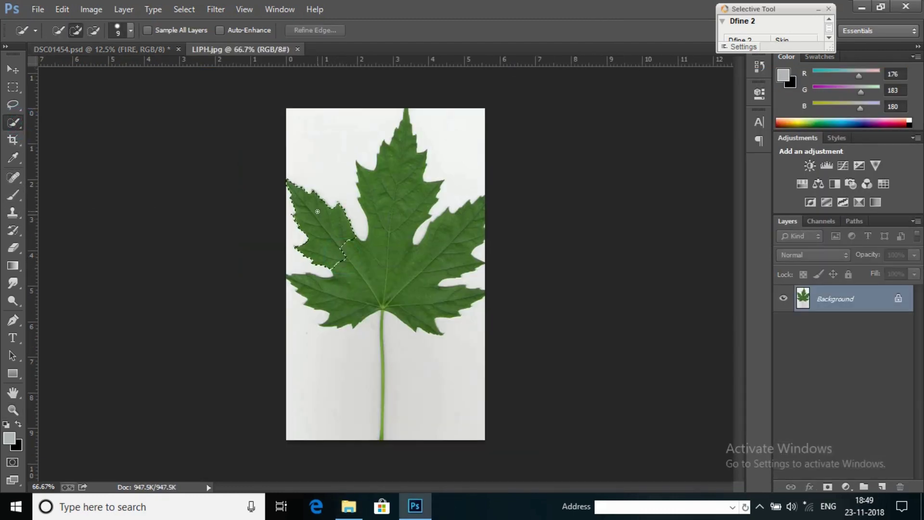
mouse_move(384, 246)
left_mouse_down()
mouse_move(400, 146)
mouse_move(392, 212)
left_mouse_up()
right_click(392, 212)
left_click(436, 320)
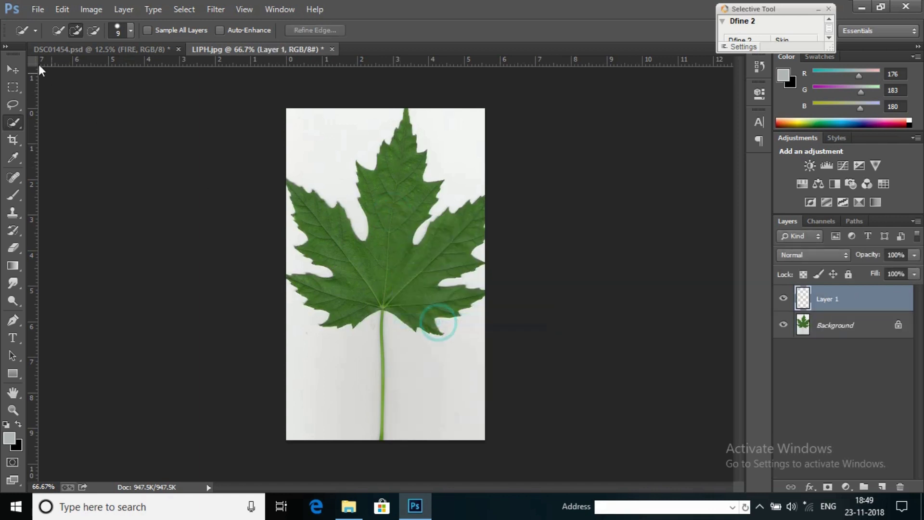
Bring the cut-out leaf into DSC01454.psd, place it beside the man's elbow and rotate it slightly
left_click(13, 69)
left_click_drag(415, 200, 423, 324)
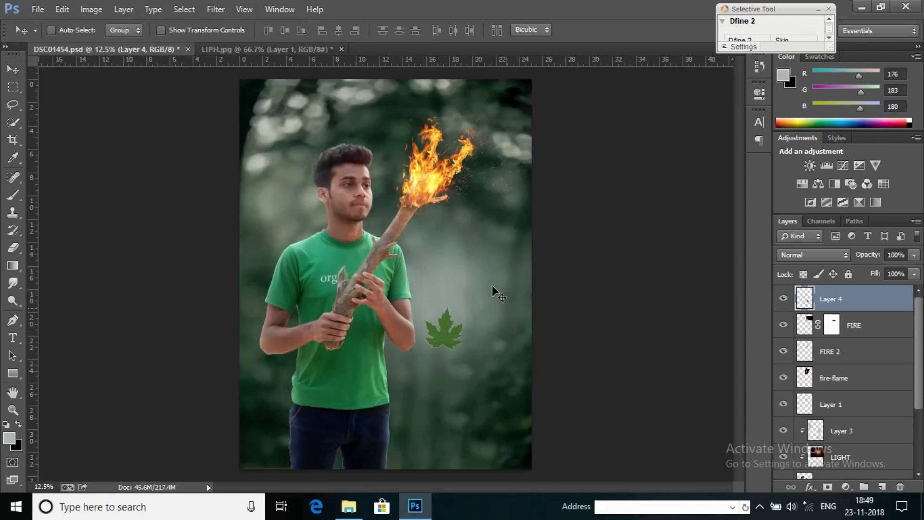
key("ctrl+t")
left_click_drag(485, 273, 436, 420)
left_click(680, 30)
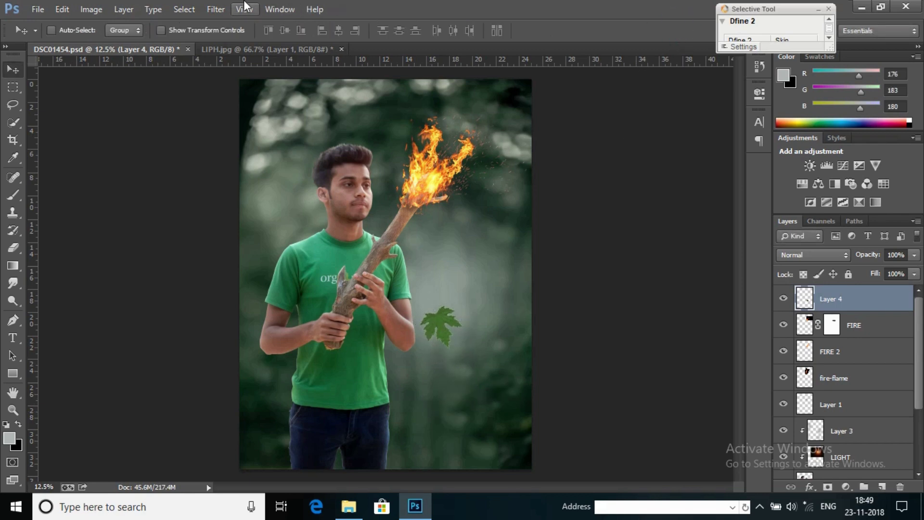
Apply a Motion Blur at an angle of -45° to the leaf on Layer 4
left_click(218, 6)
mouse_move(245, 161)
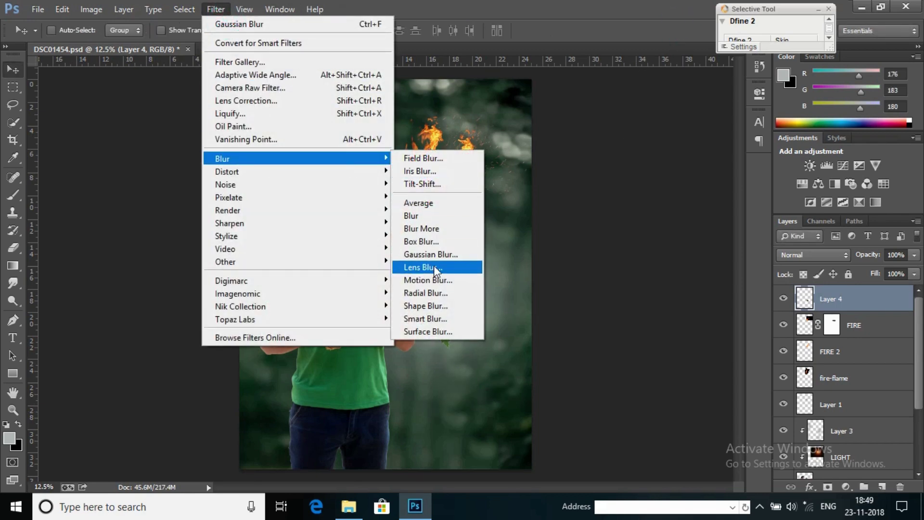
left_click(436, 275)
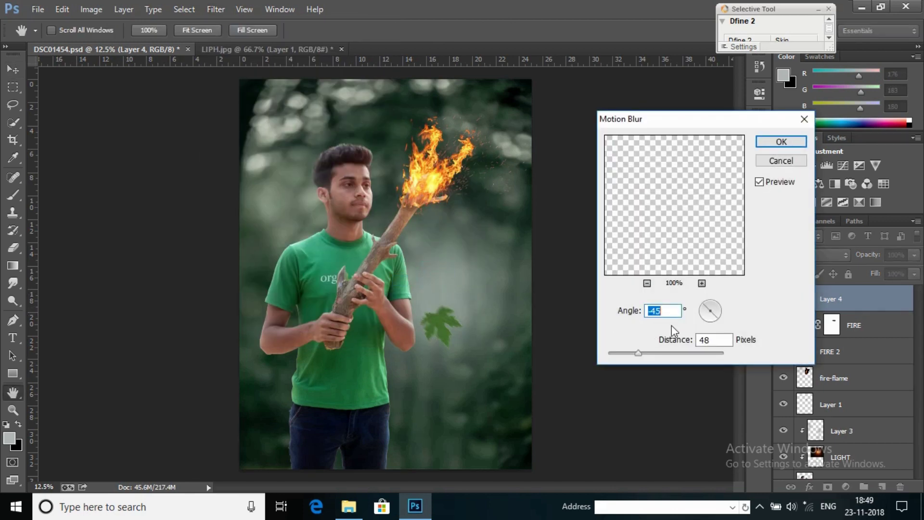
left_click_drag(658, 311, 669, 312)
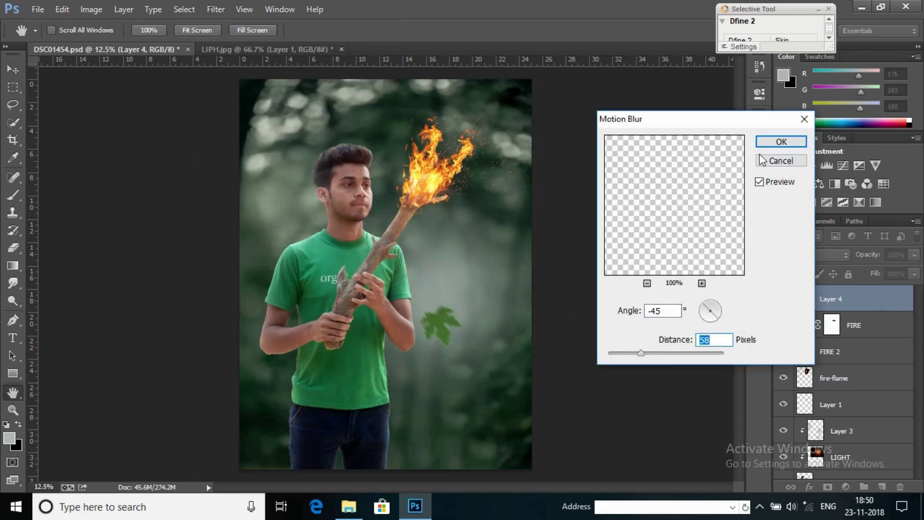
left_click_drag(640, 357, 636, 353)
left_click(779, 141)
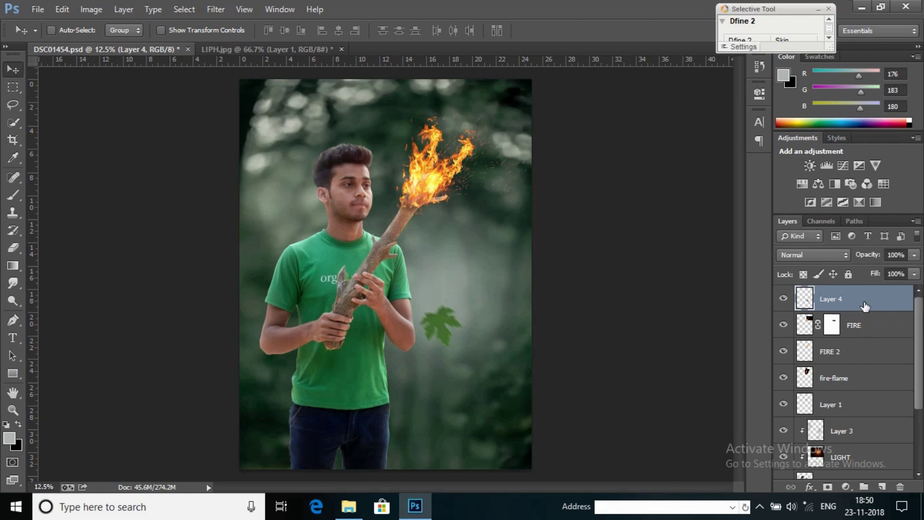
Duplicate Layer 4, then enlarge the copied leaf and place it in the photo's lower right area
right_click(864, 306)
left_click(736, 122)
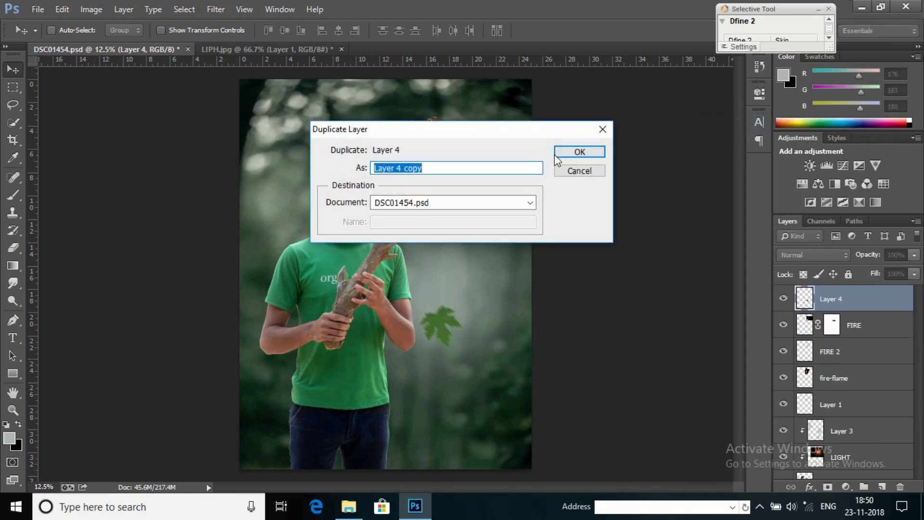
left_click(572, 154)
key("ctrl+t")
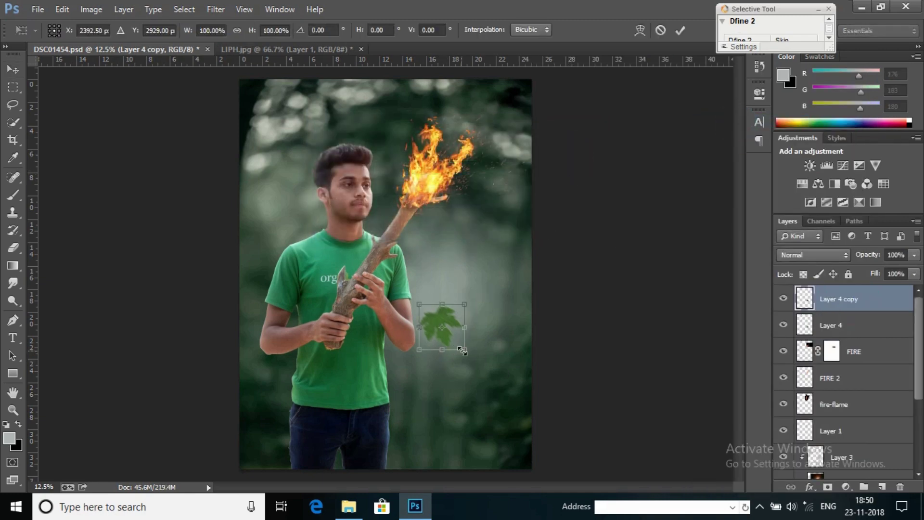
left_click_drag(462, 351, 488, 476)
left_click(679, 30)
Duplicate Layer 4 again, place the leaf in the photo's lower left corner, scale it to about 134% and rotate it about 44°
left_click(848, 326)
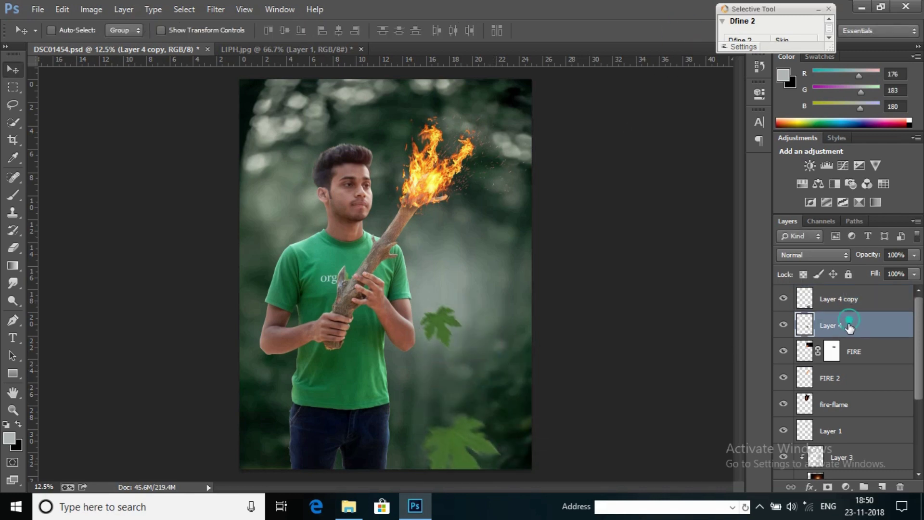
right_click(848, 326)
left_click(720, 121)
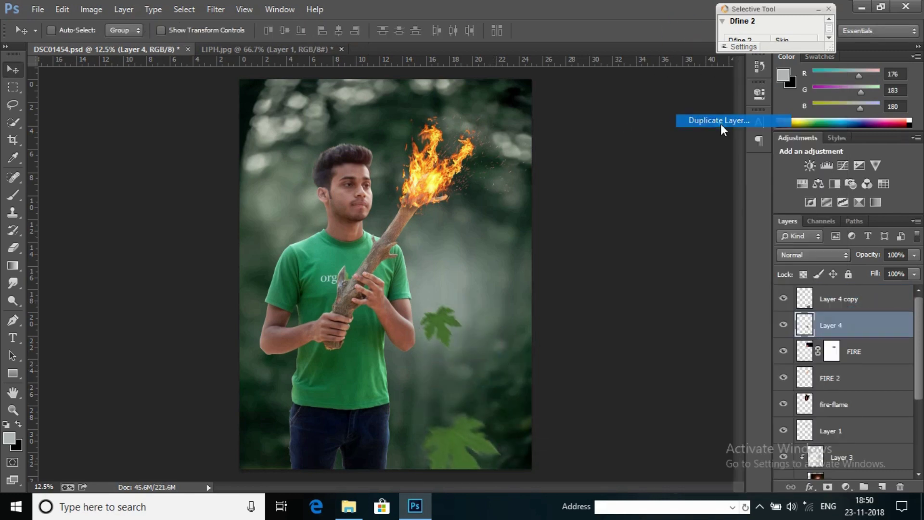
left_click(584, 152)
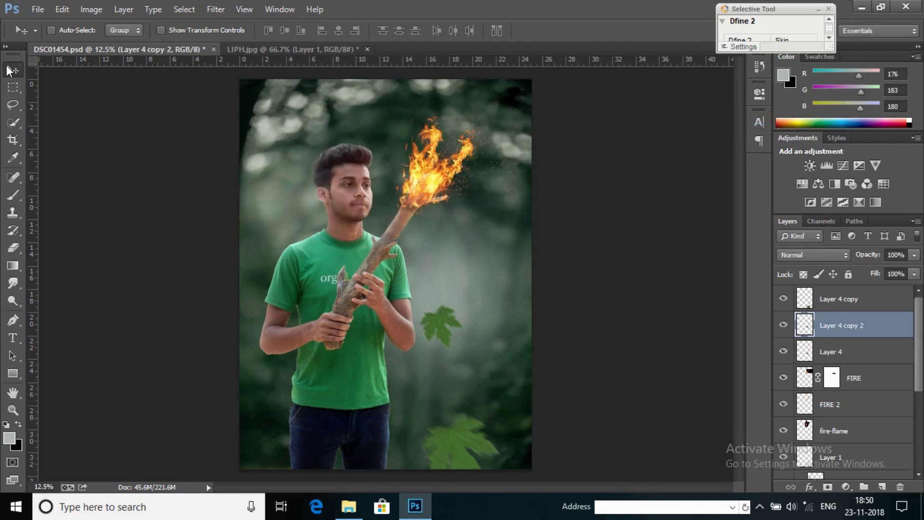
left_click_drag(443, 326, 299, 450)
key("ctrl+t")
left_click_drag(260, 413, 261, 391)
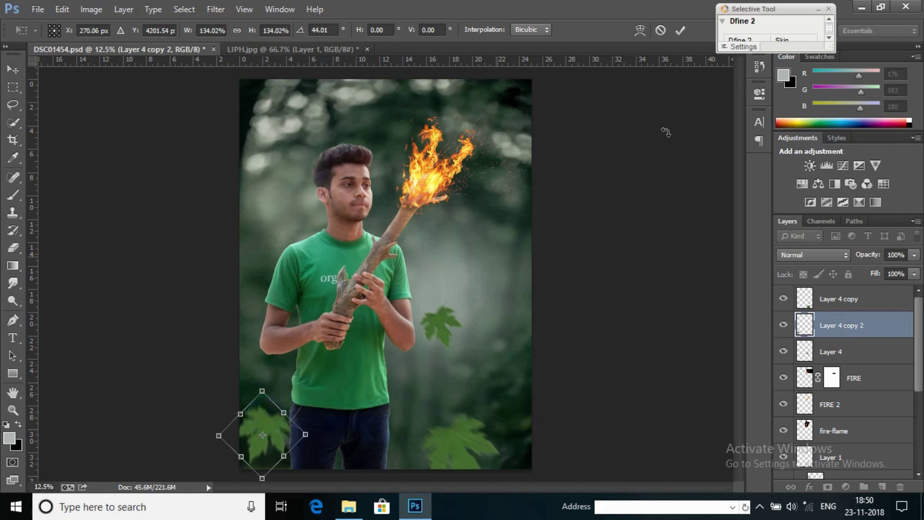
left_click(679, 30)
Add a new layer above Layer 4 copy and fill it through Apply Image with the merged RGB composite, Multiply blending at 100% opacity
left_click(12, 410)
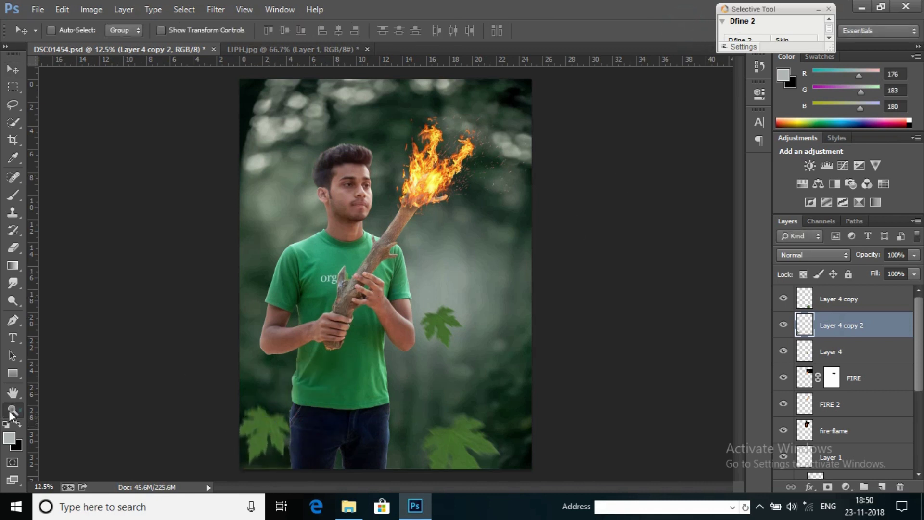
left_click(382, 294)
right_click(389, 292)
left_click(447, 381)
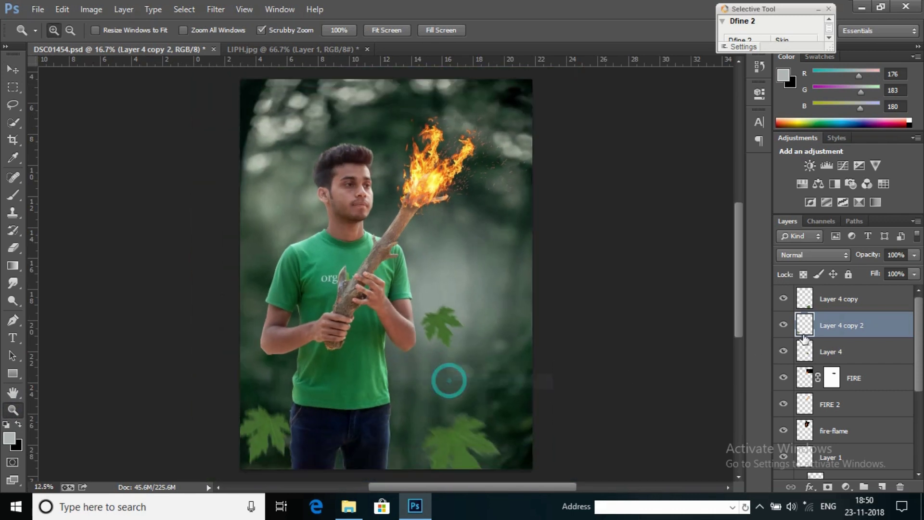
left_click(860, 303)
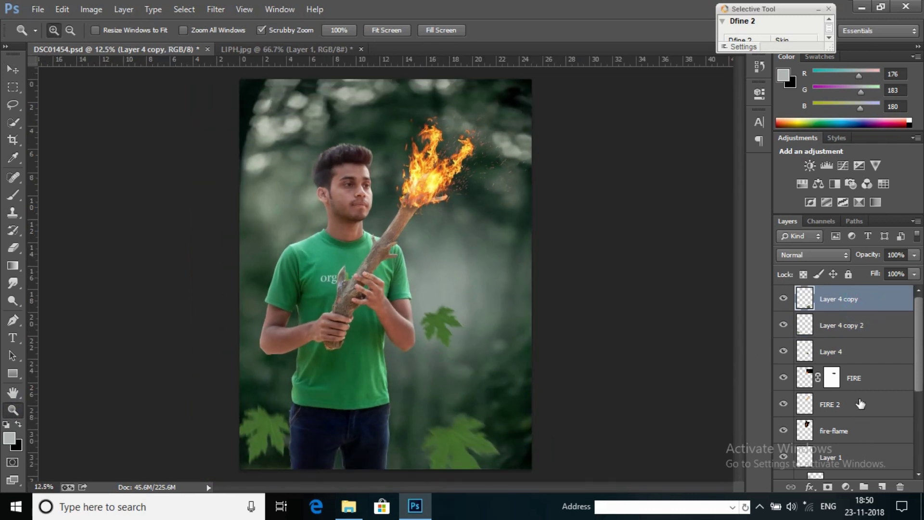
left_click(881, 486)
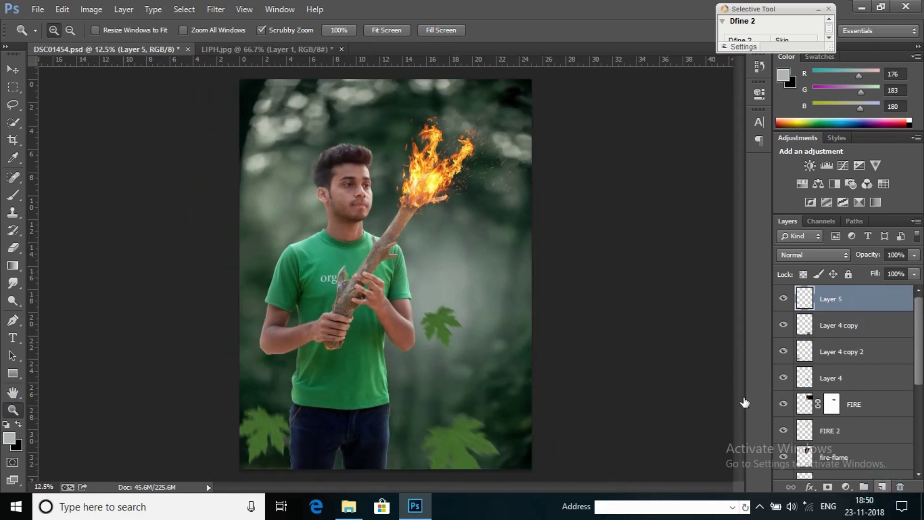
left_click(92, 9)
left_click(168, 204)
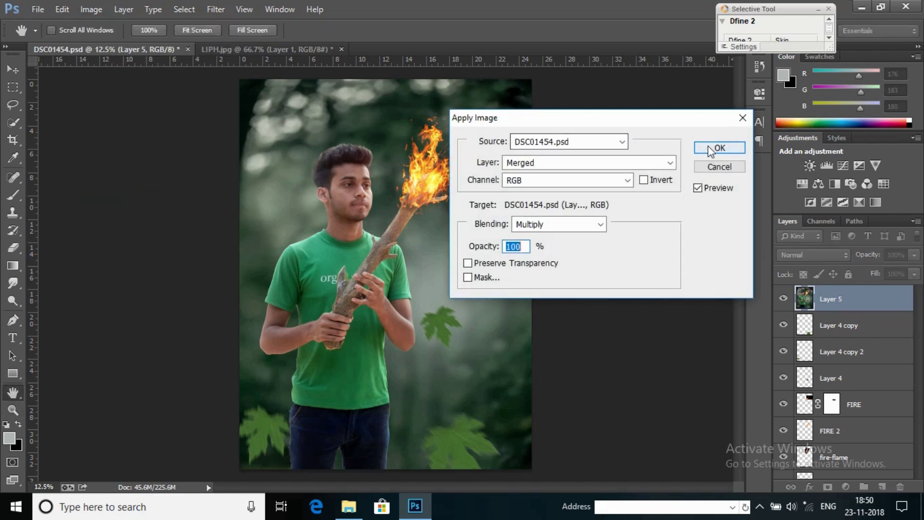
left_click(709, 149)
key("z")
In the Camera Raw Filter, set Clarity to +18, Blacks to +23, Whites to +24, Shadows to -13 and Highlights to +5
left_click(221, 11)
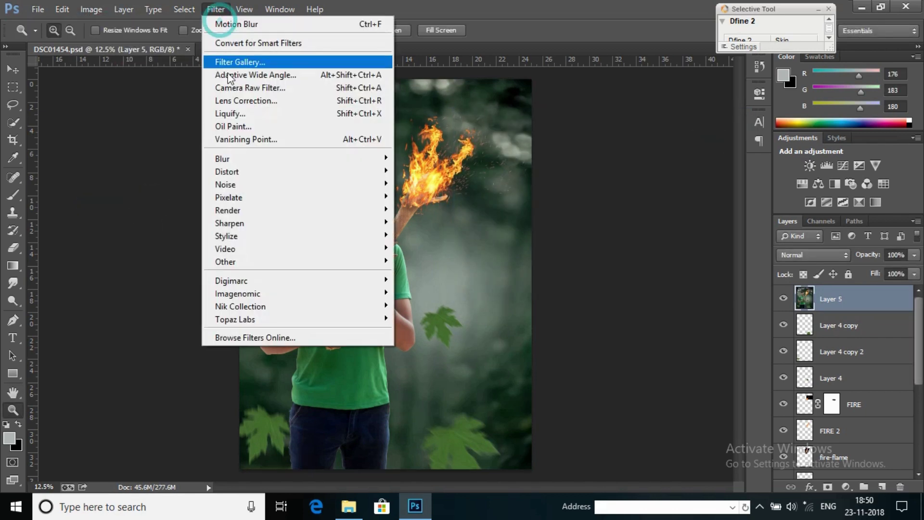
left_click(250, 88)
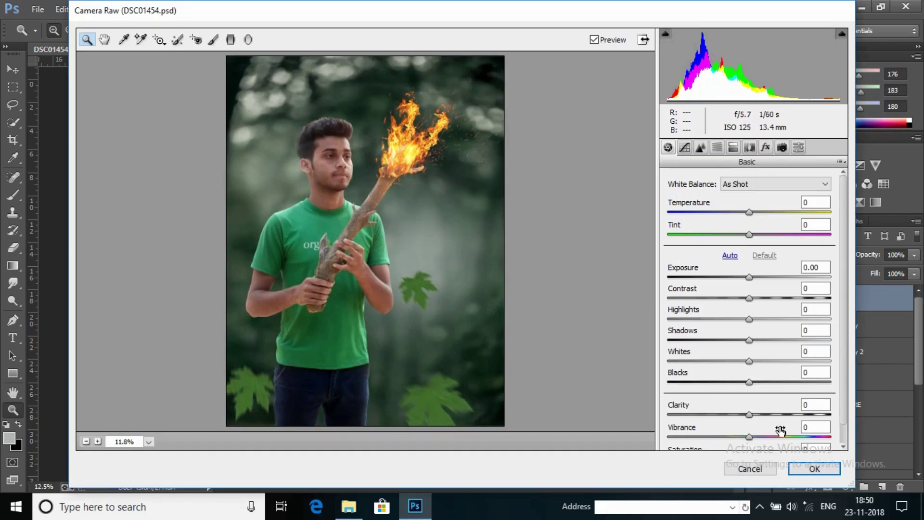
left_click_drag(749, 419, 765, 421)
left_click_drag(750, 386, 773, 369)
left_click_drag(749, 340, 754, 319)
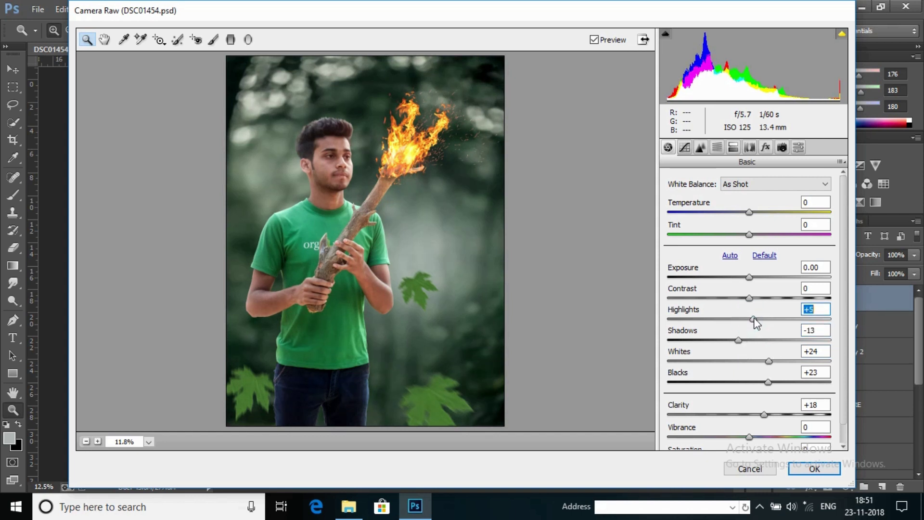
In Camera Raw's HSL adjustments, raise the Reds luminance to +27 and shift the Reds hue to +13
left_click(701, 147)
left_click(716, 147)
left_click(754, 200)
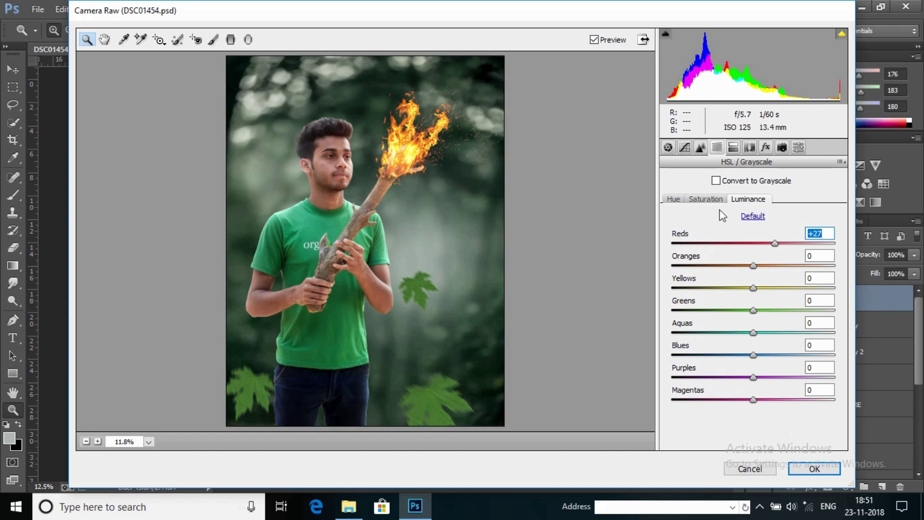
left_click(705, 199)
left_click_drag(756, 244, 773, 252)
left_click(673, 198)
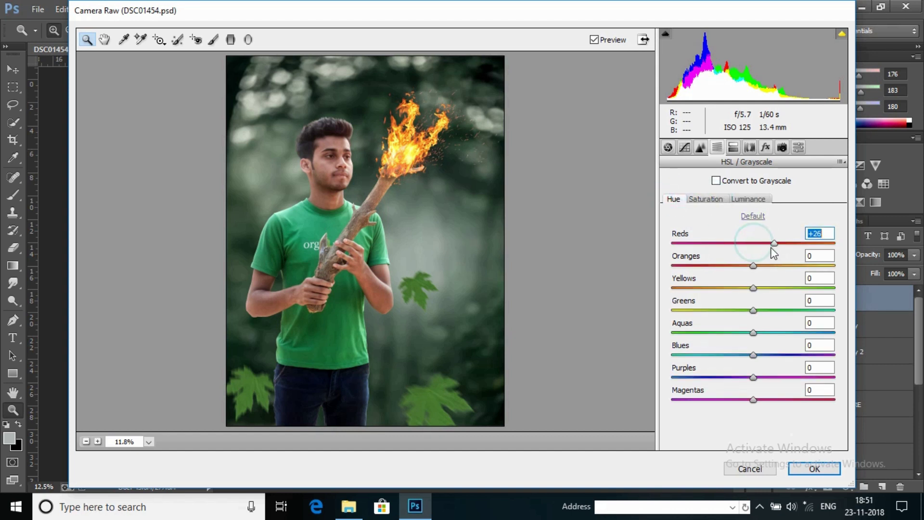
Set Camera Raw's sharpening amount to 29 and strengthen the luminance noise reduction
left_click(765, 147)
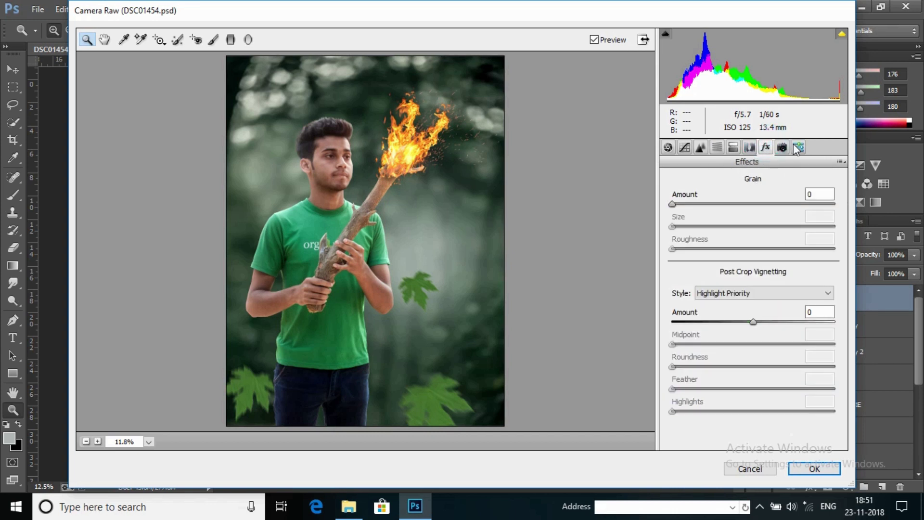
left_click(750, 147)
left_click(733, 147)
left_click(717, 146)
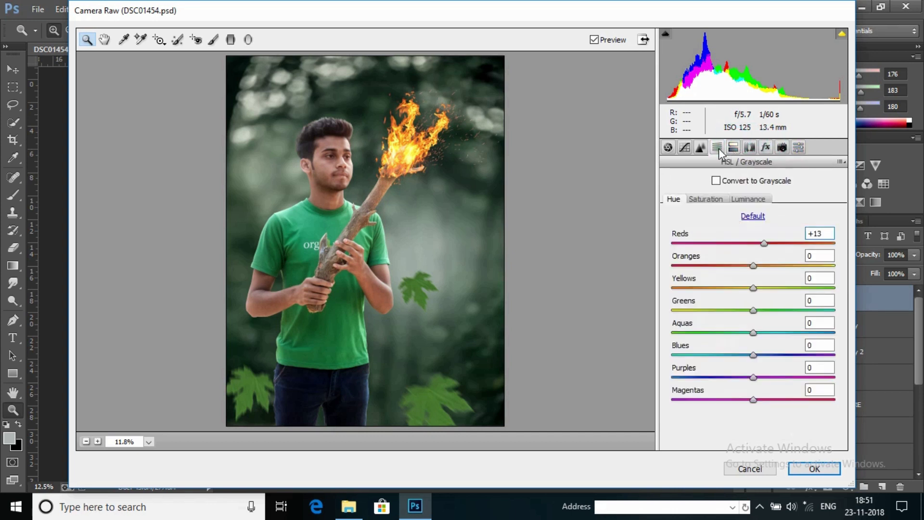
left_click(701, 146)
left_click_drag(669, 314, 725, 312)
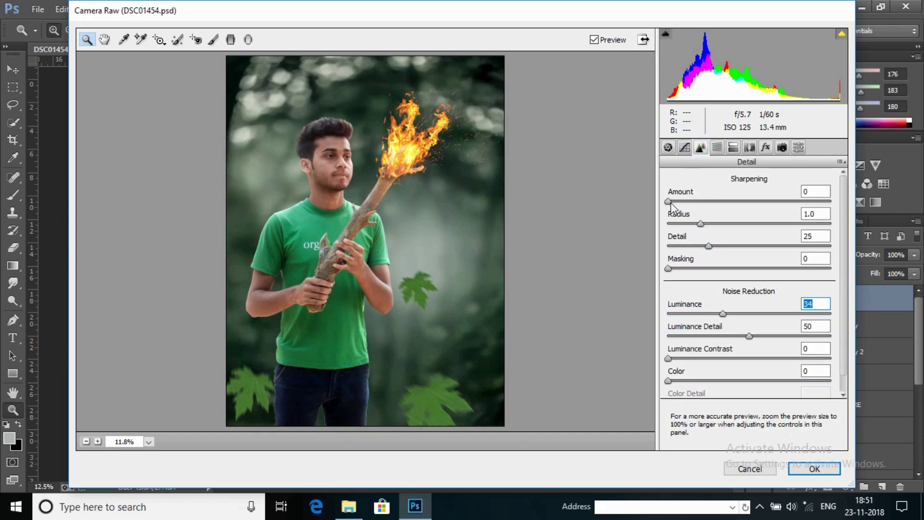
left_click_drag(668, 201, 704, 204)
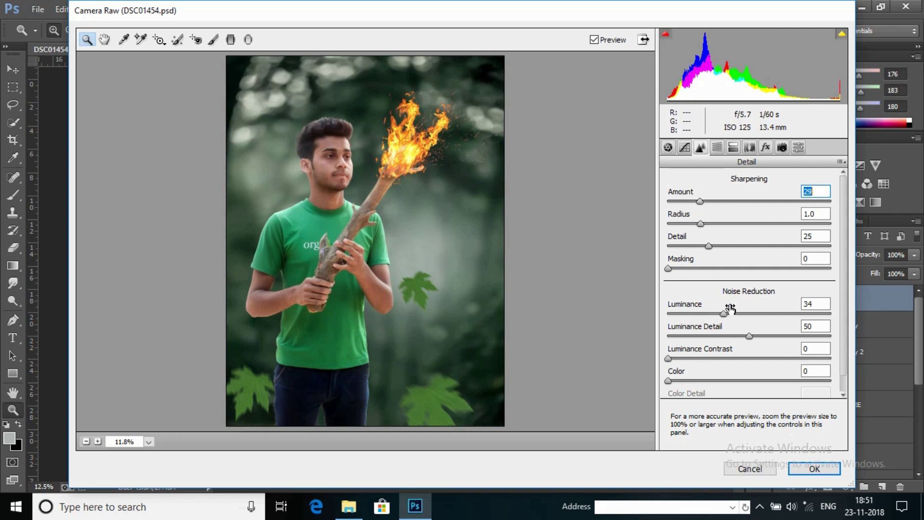
left_click_drag(723, 314, 745, 316)
Darken the photo's edges with a Radial Filter ellipse centred around the man, with exposure at -1.10
left_click(797, 147)
left_click(248, 39)
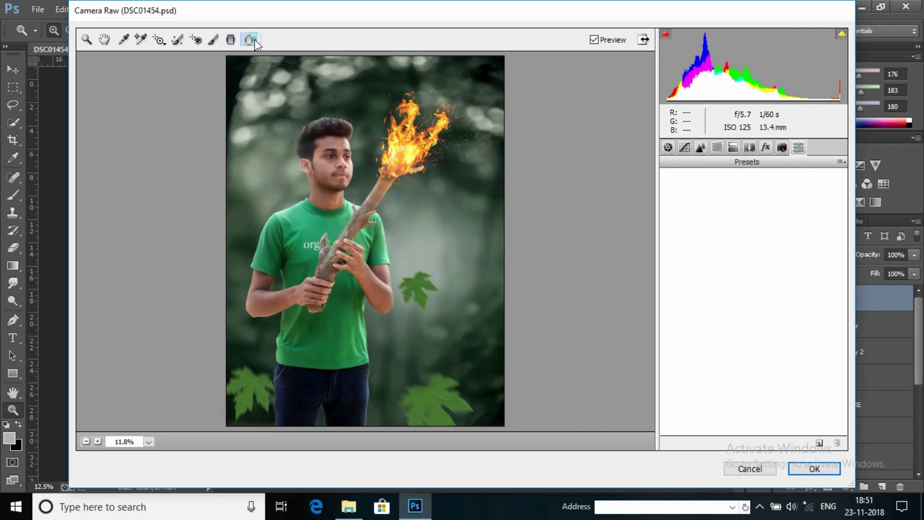
left_click_drag(390, 268, 467, 354)
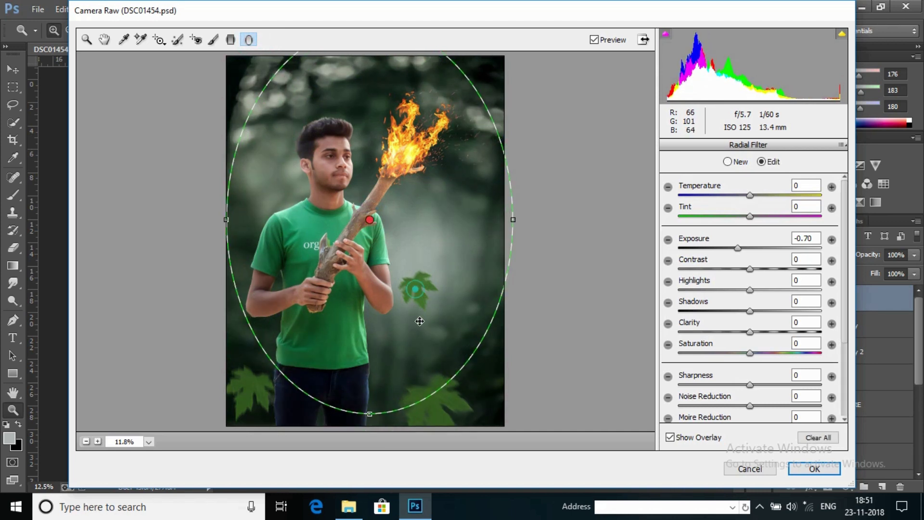
left_click_drag(403, 256, 402, 278)
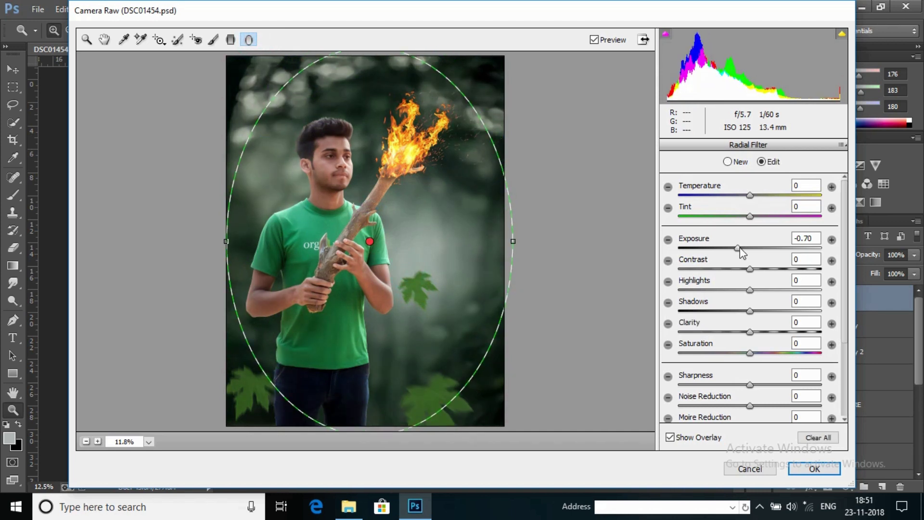
left_click_drag(742, 252, 730, 251)
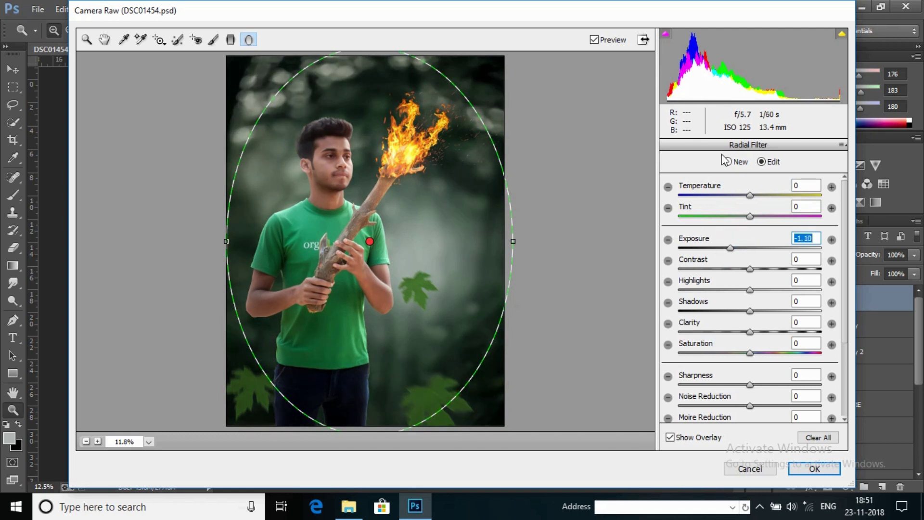
Darken the bottom of the photo up to the man's waist with a Graduated Filter at exposure -2.20, and apply the Camera Raw changes
left_click(231, 39)
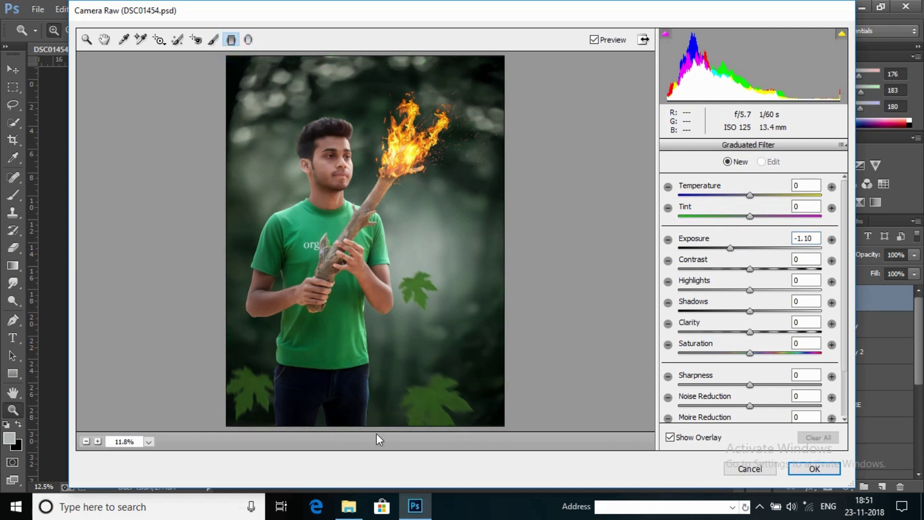
left_click_drag(374, 429, 375, 352)
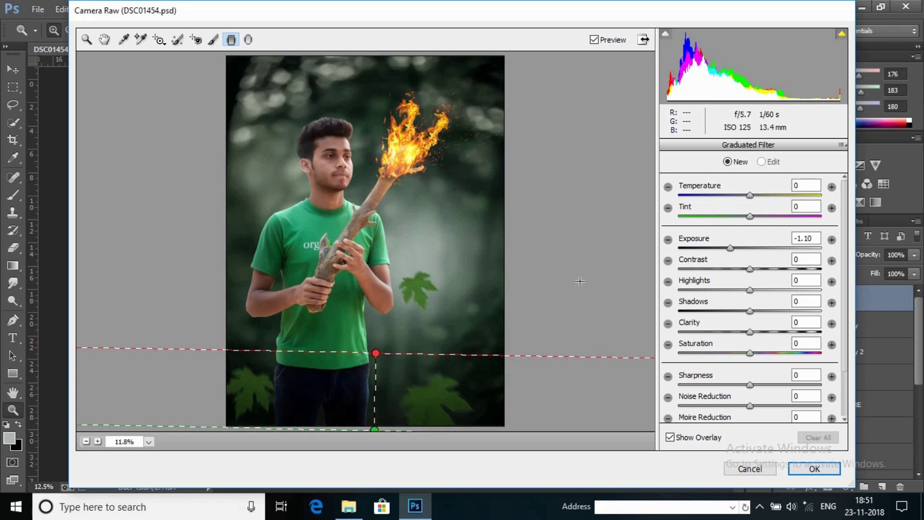
left_click_drag(730, 248, 716, 249)
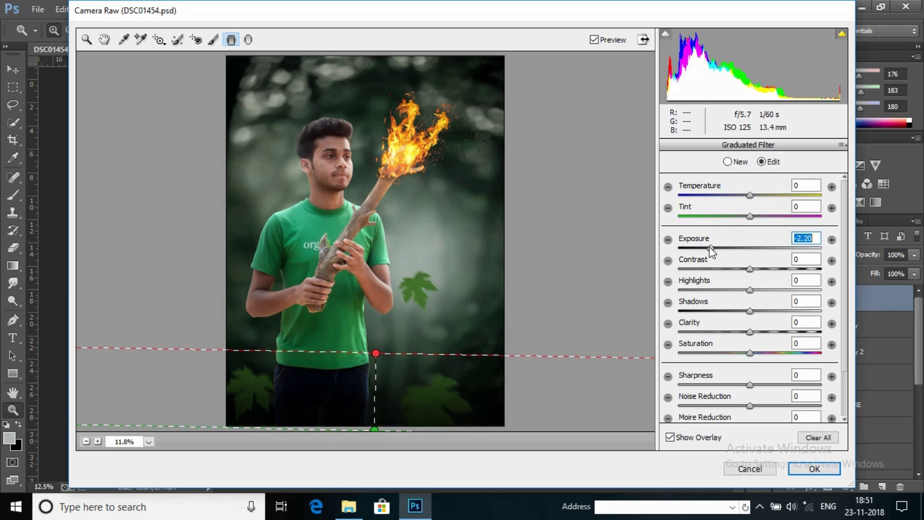
left_click(85, 39)
left_click(814, 468)
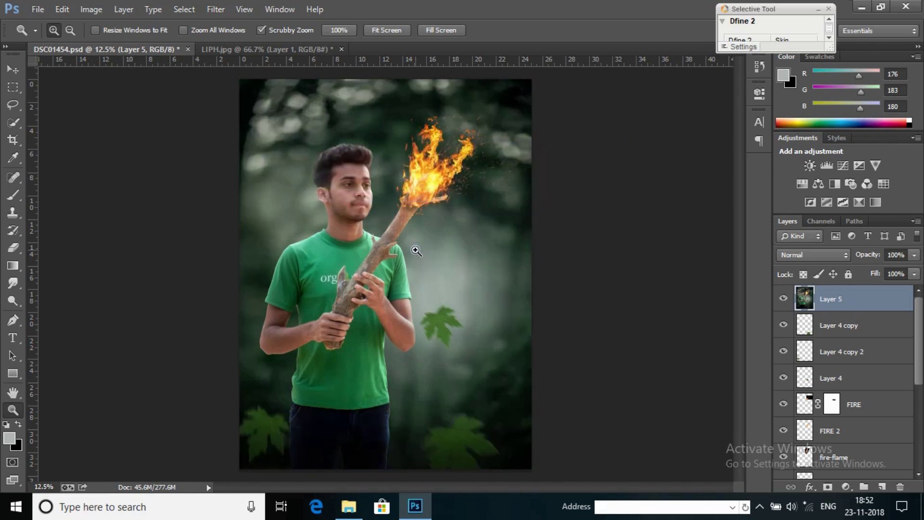
Apply a Color Balance adjustment to the midtones of Layer 5 with levels +3, -3 and +7
right_click(413, 185)
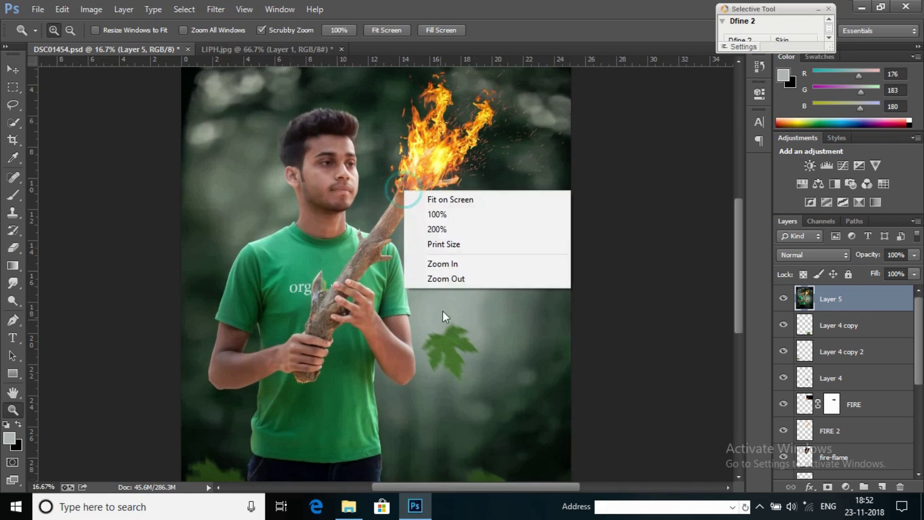
left_click(449, 283)
left_click(89, 9)
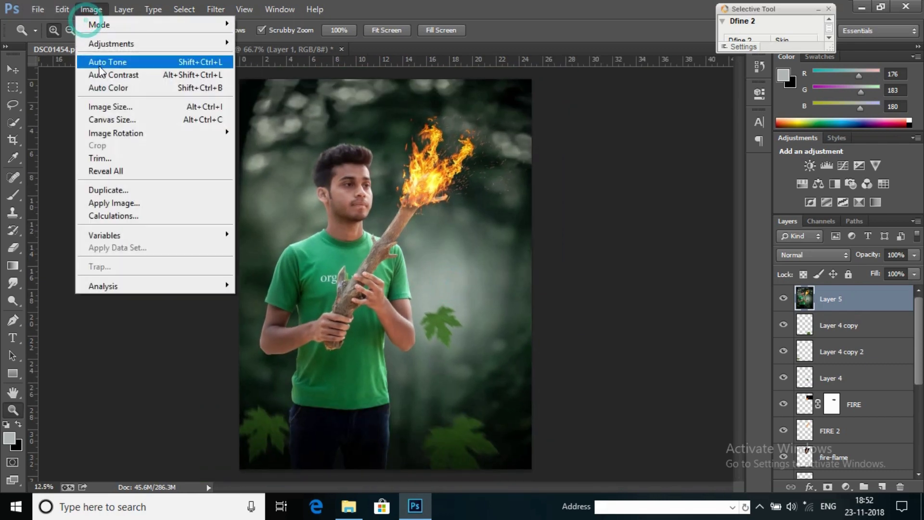
mouse_move(128, 43)
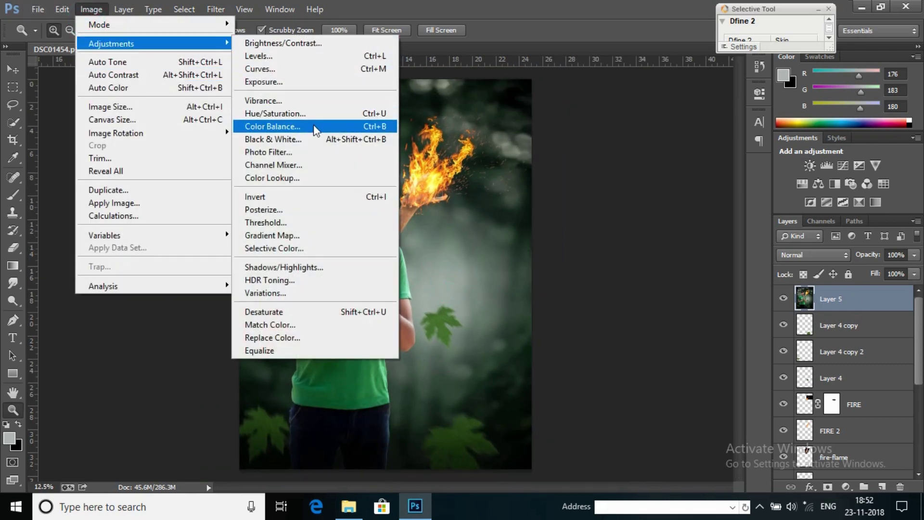
left_click(315, 126)
left_click_drag(682, 234, 684, 204)
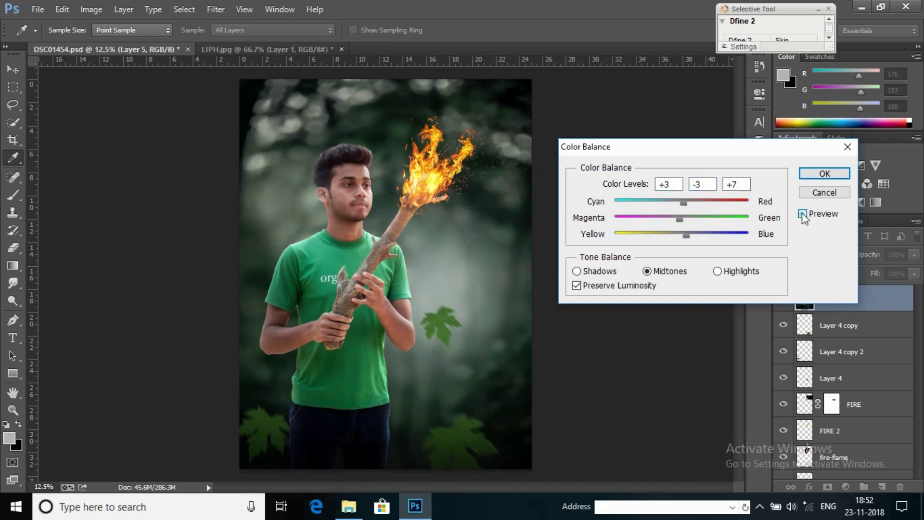
left_click(824, 172)
key("z")
Apply a Brightness/Contrast adjustment to Layer 5 with brightness 3 and contrast 11
left_click(91, 9)
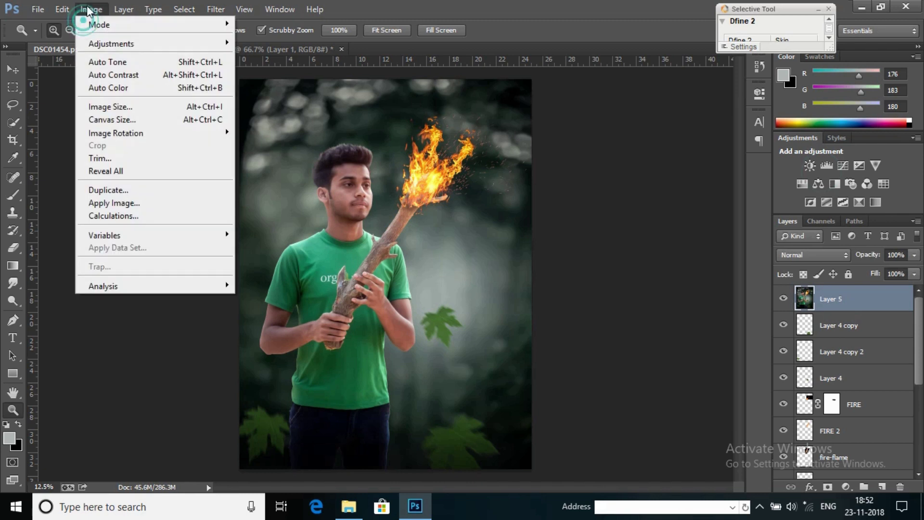
mouse_move(116, 48)
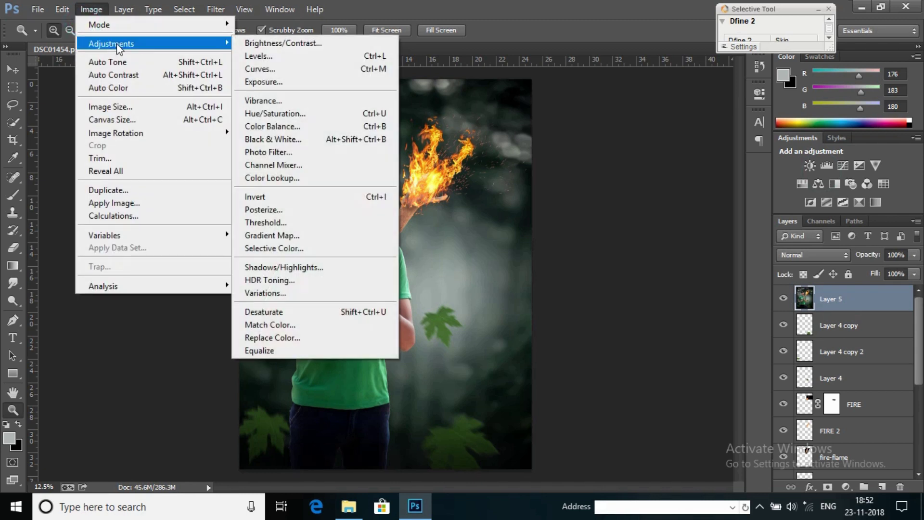
left_click(312, 46)
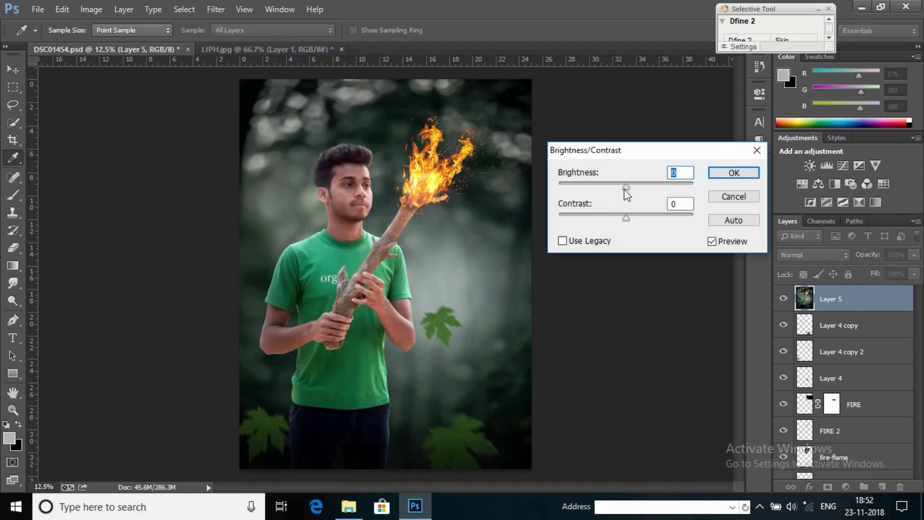
left_click_drag(626, 218, 633, 219)
left_click_drag(626, 187, 629, 189)
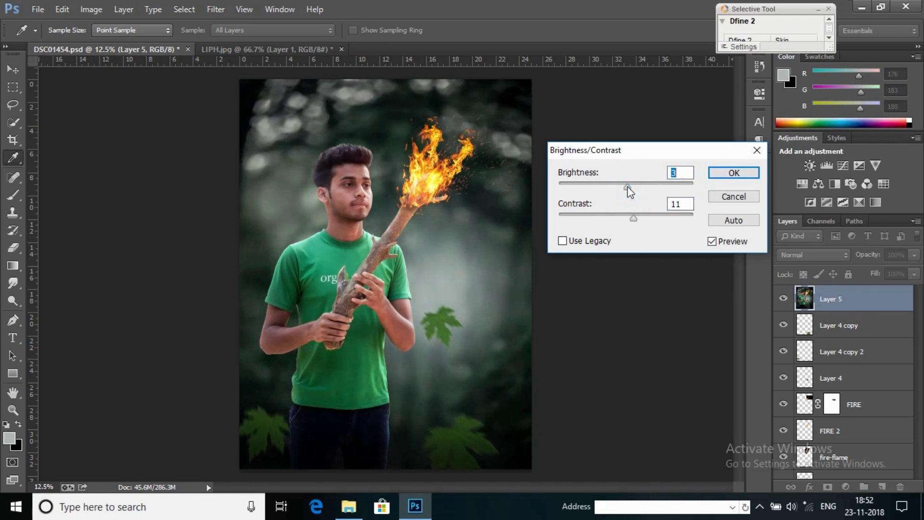
left_click(756, 174)
Apply a Selective Color adjustment to Layer 5, setting Black to -9% for the Reds
left_click(91, 9)
mouse_move(115, 43)
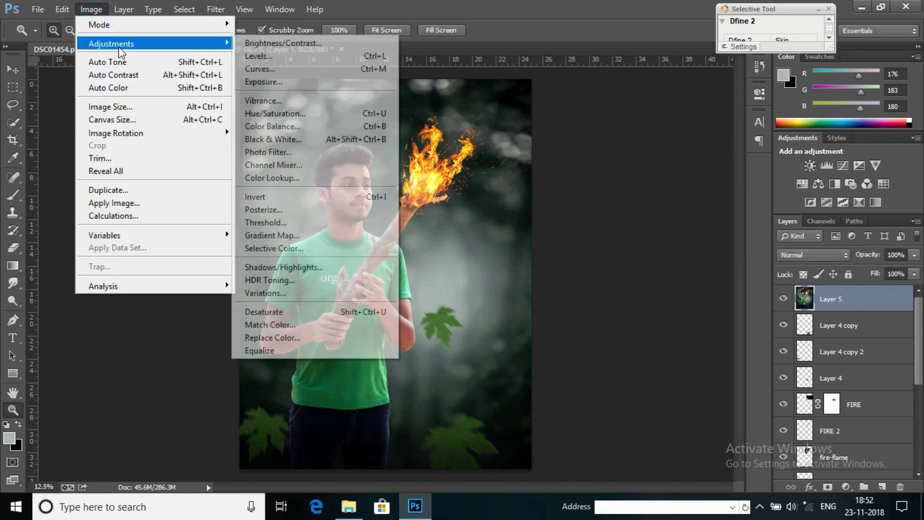
left_click(290, 249)
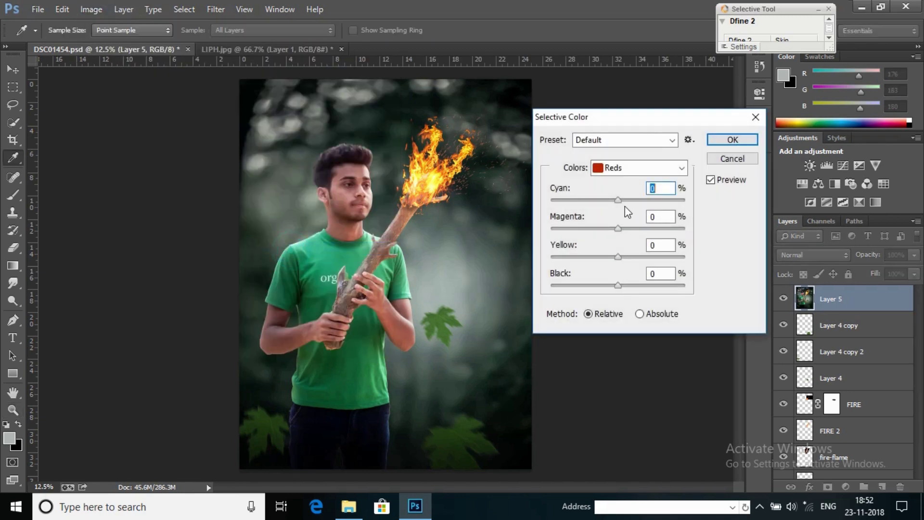
left_click_drag(619, 285, 611, 284)
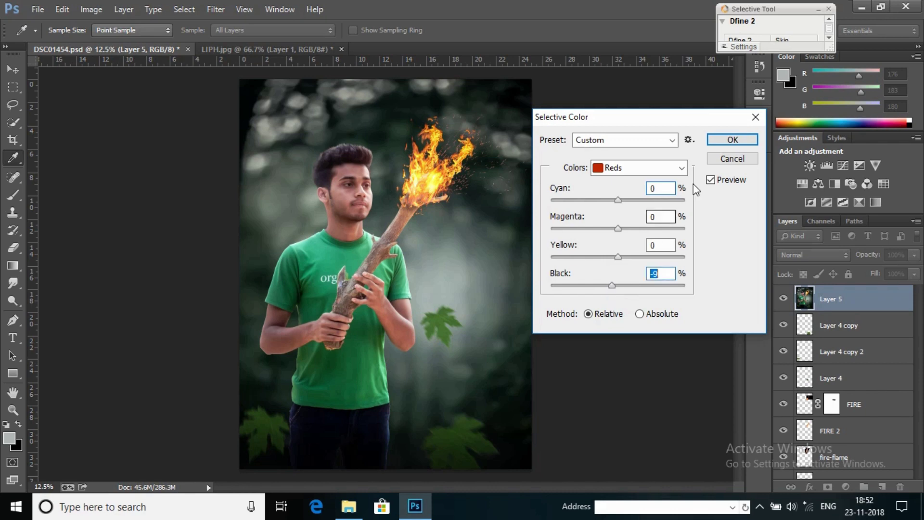
left_click(732, 140)
key("z")
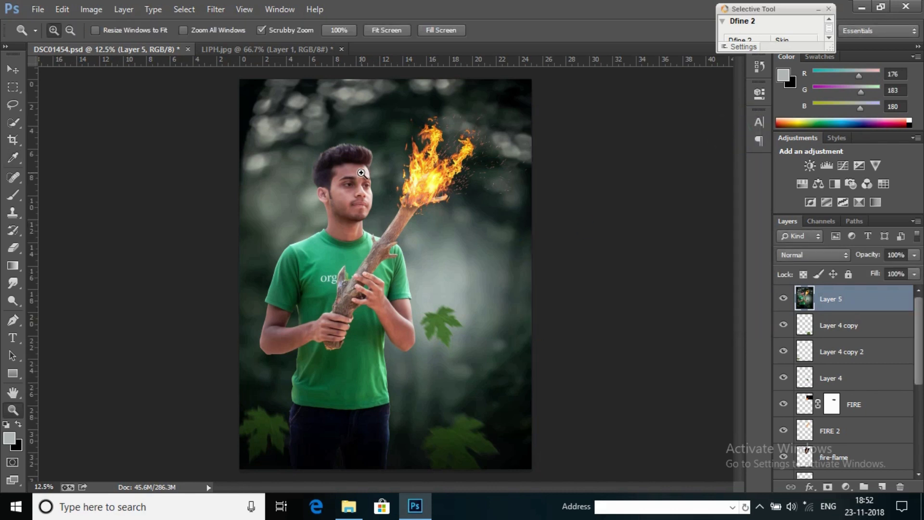
left_click(362, 173)
right_click(429, 139)
left_click(468, 229)
left_click(362, 223)
right_click(385, 184)
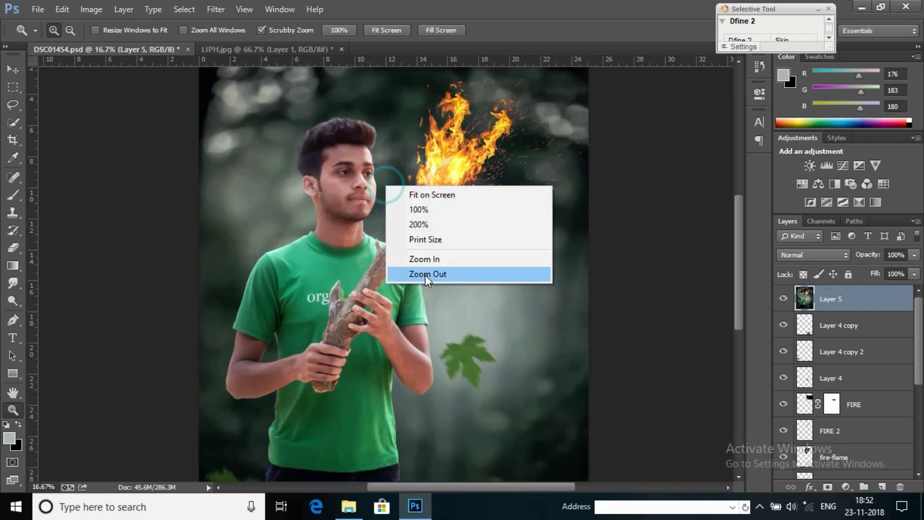
left_click(425, 275)
Apply the Camera Raw Filter to Layer 5 once more with Clarity at +2
left_click(215, 9)
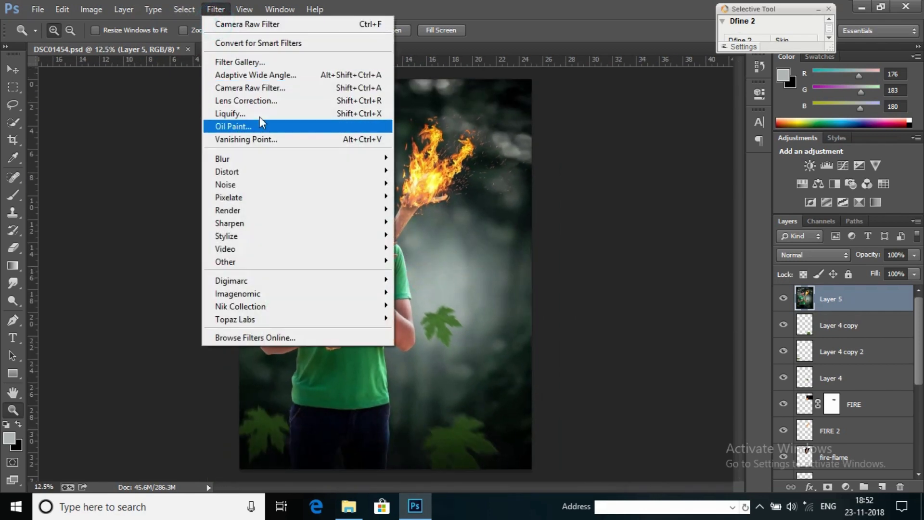
left_click(256, 88)
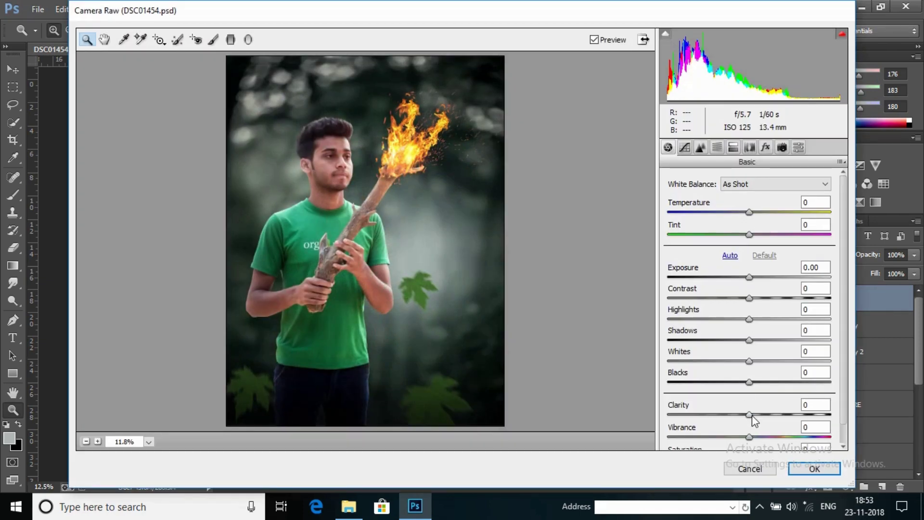
left_click_drag(749, 415, 752, 415)
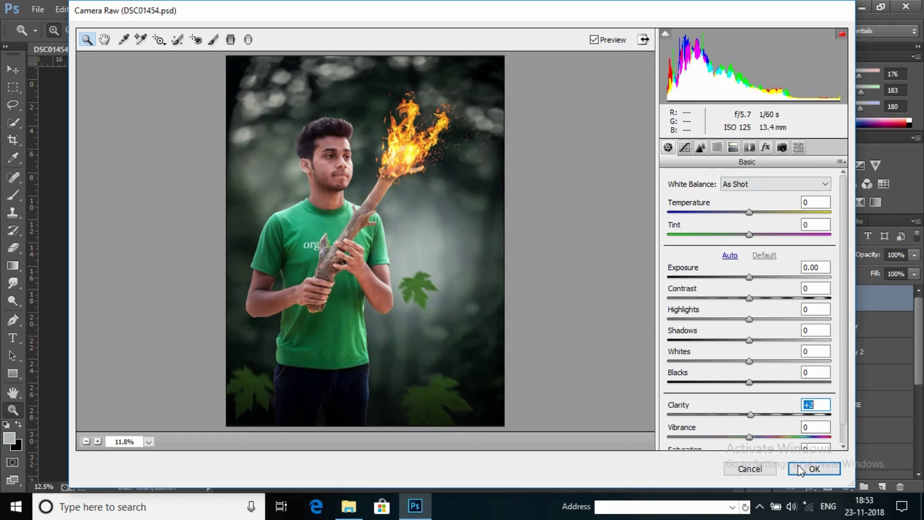
left_click(812, 469)
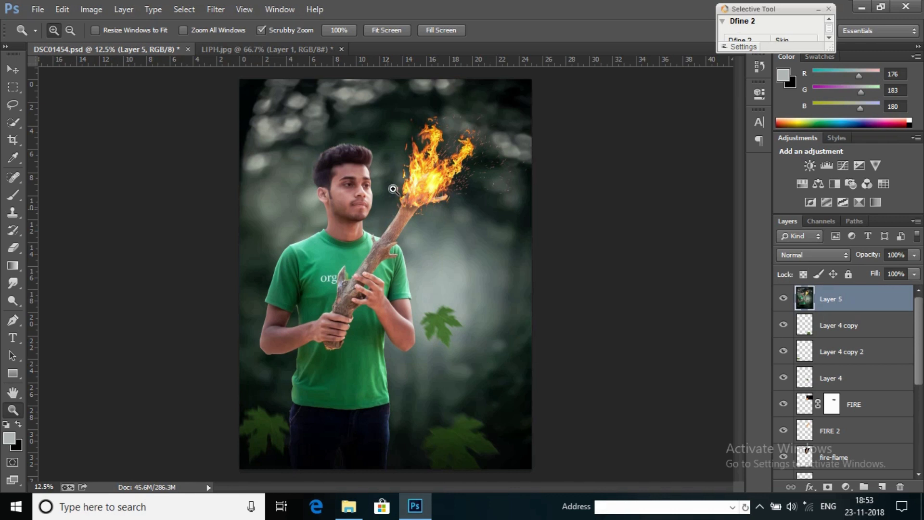
left_click(391, 189)
right_click(392, 187)
left_click(446, 278)
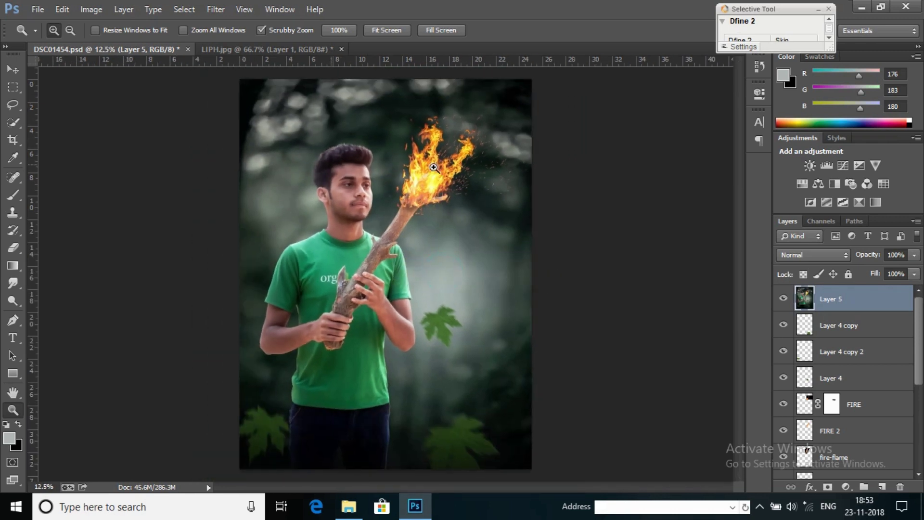